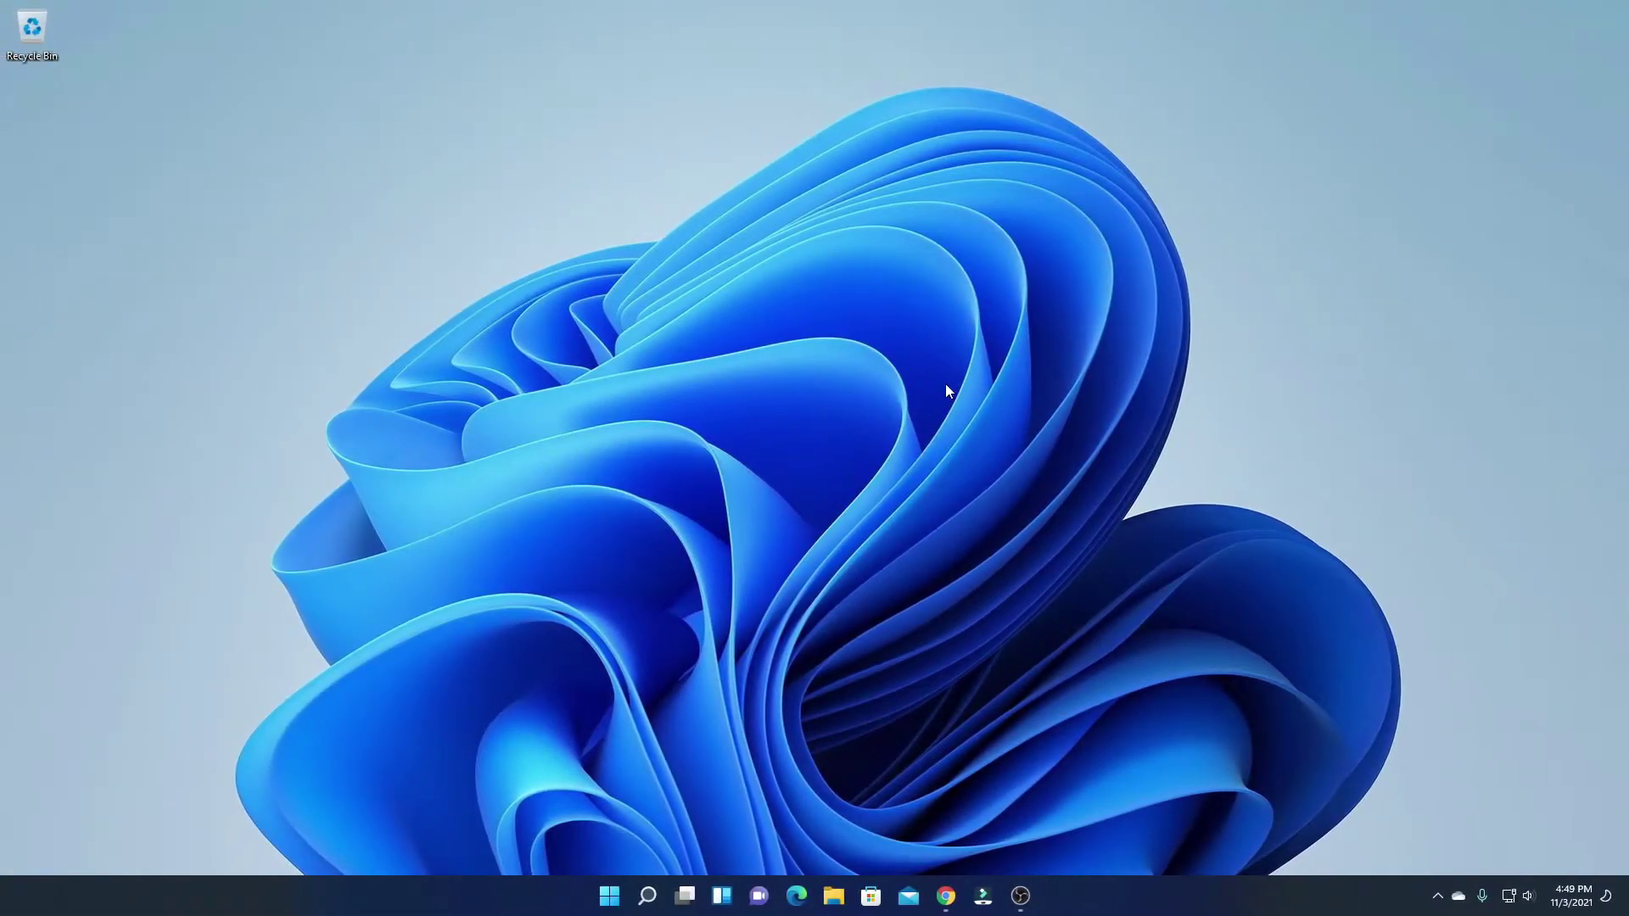
Open the official ticktick.com homepage from the Google 'ticktick' search results.
{"action": "left_click", "coordinate": [946, 894]}
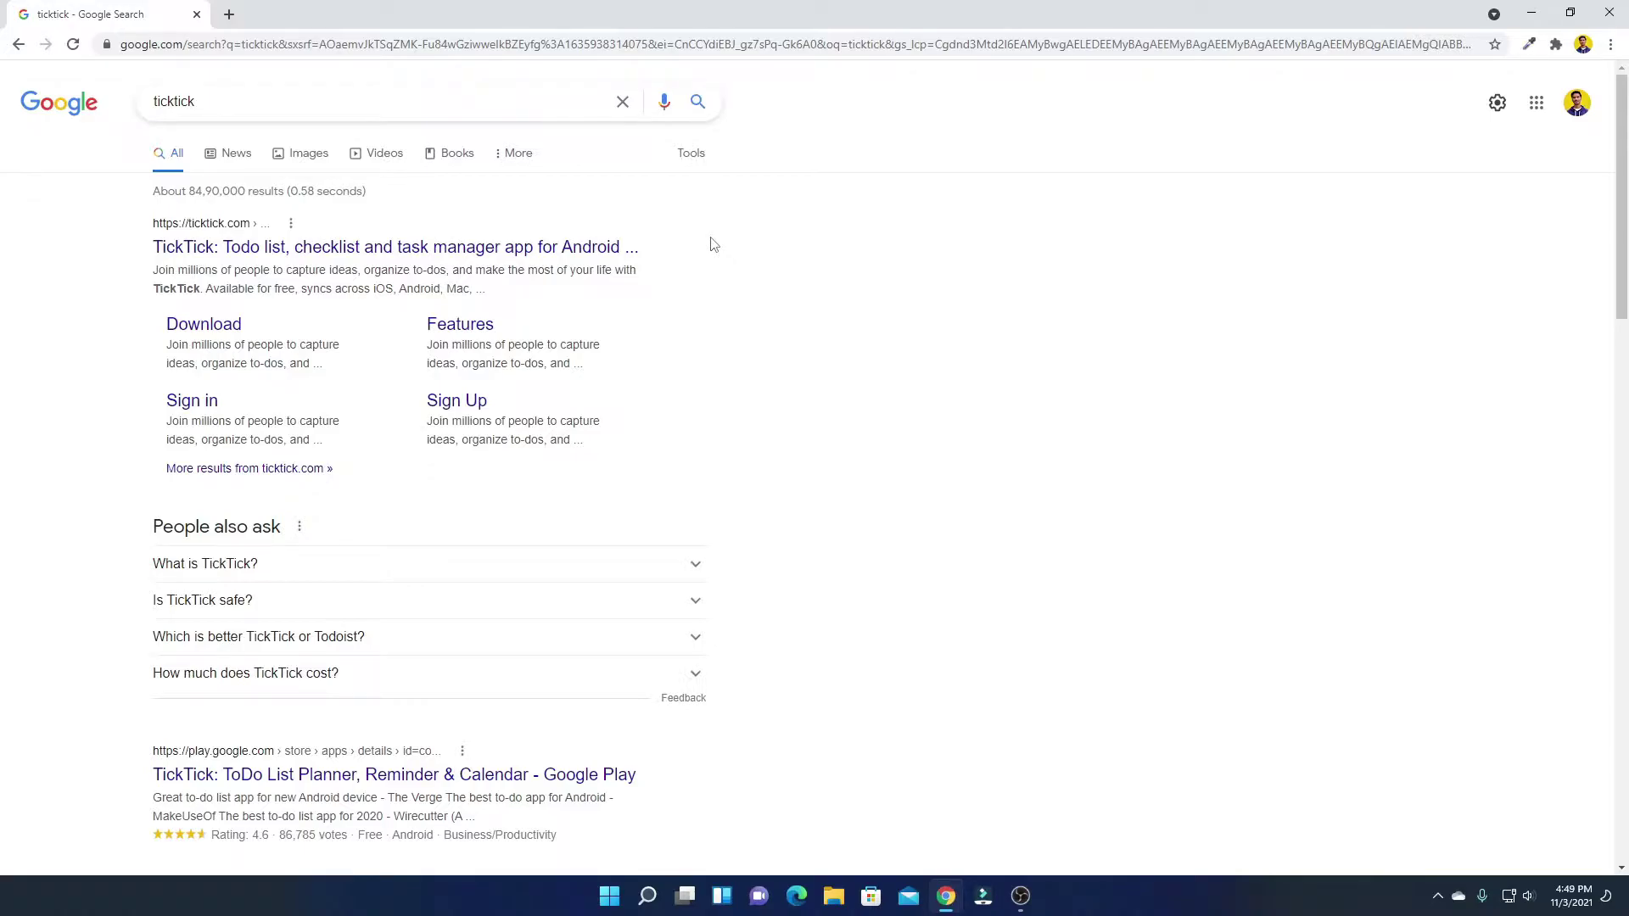
{"action": "left_click", "coordinate": [333, 247]}
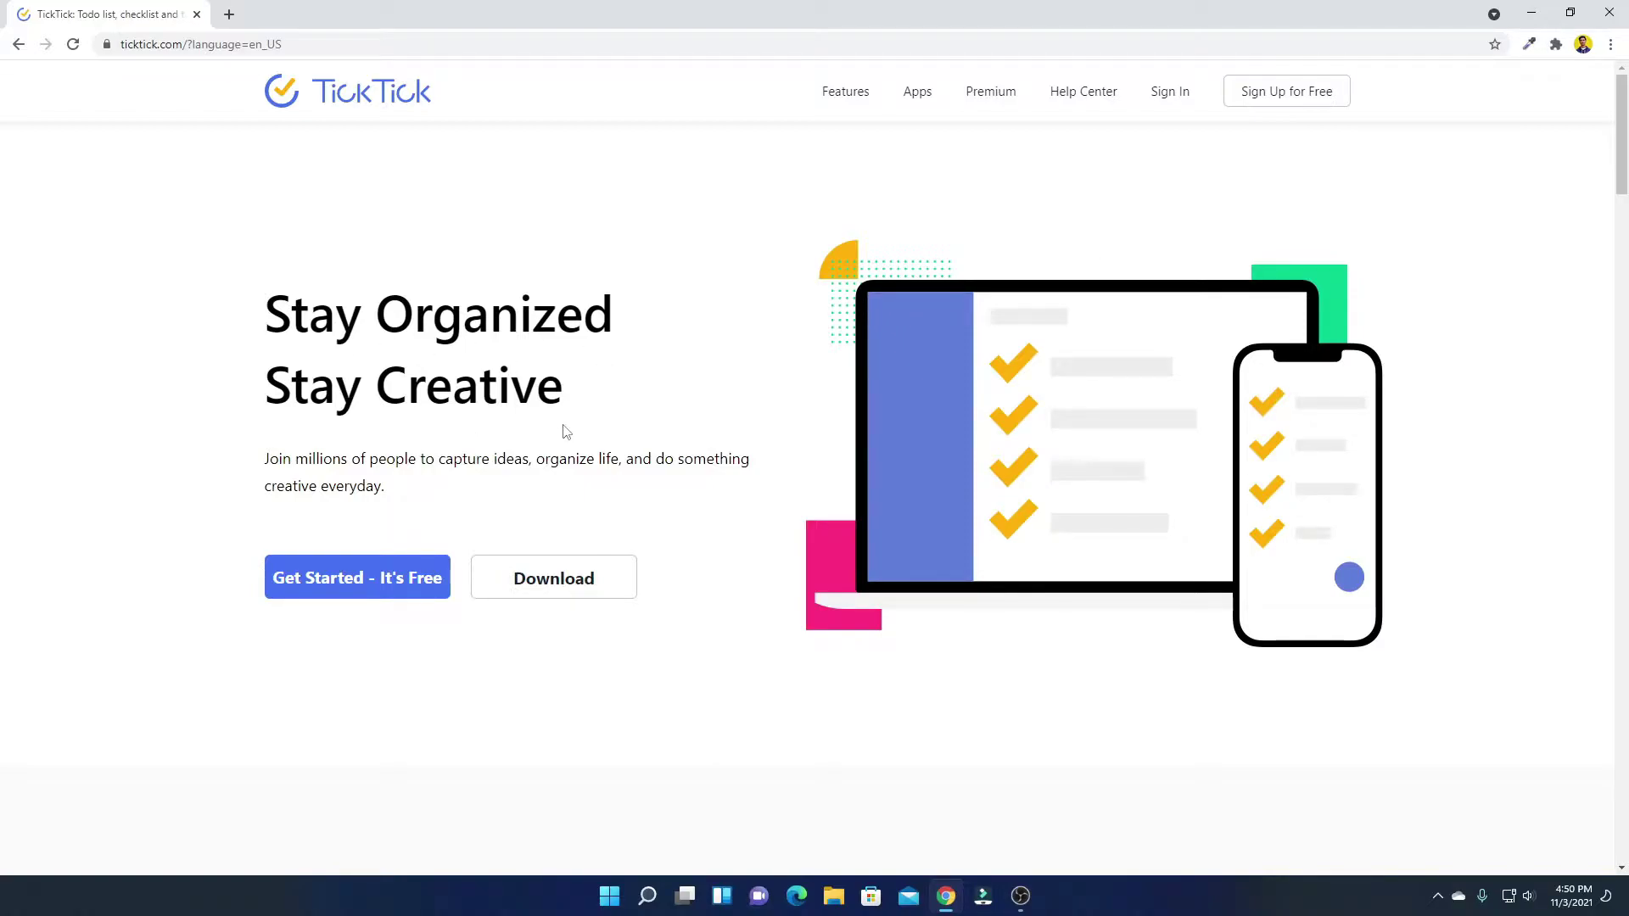
Download the TickTick Windows installer from the ticktick.com download page.
{"action": "left_click", "coordinate": [559, 588]}
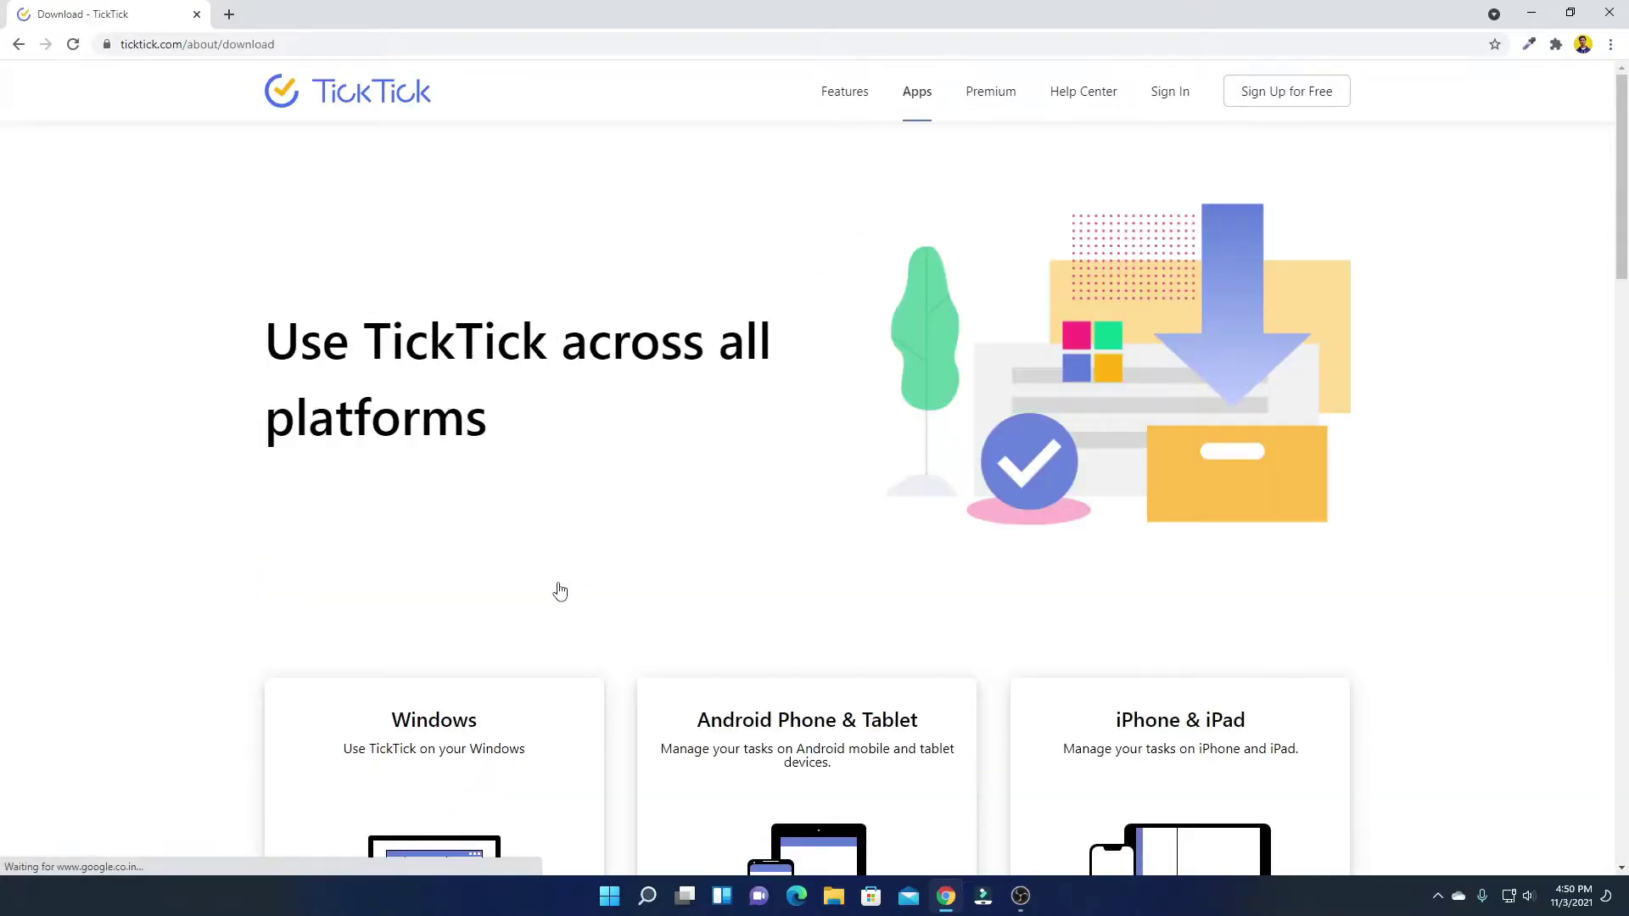
{"action": "scroll", "coordinate": [563, 562], "scroll_direction": "down", "scroll_amount": 1}
{"action": "scroll", "coordinate": [564, 562], "scroll_direction": "down", "scroll_amount": 2}
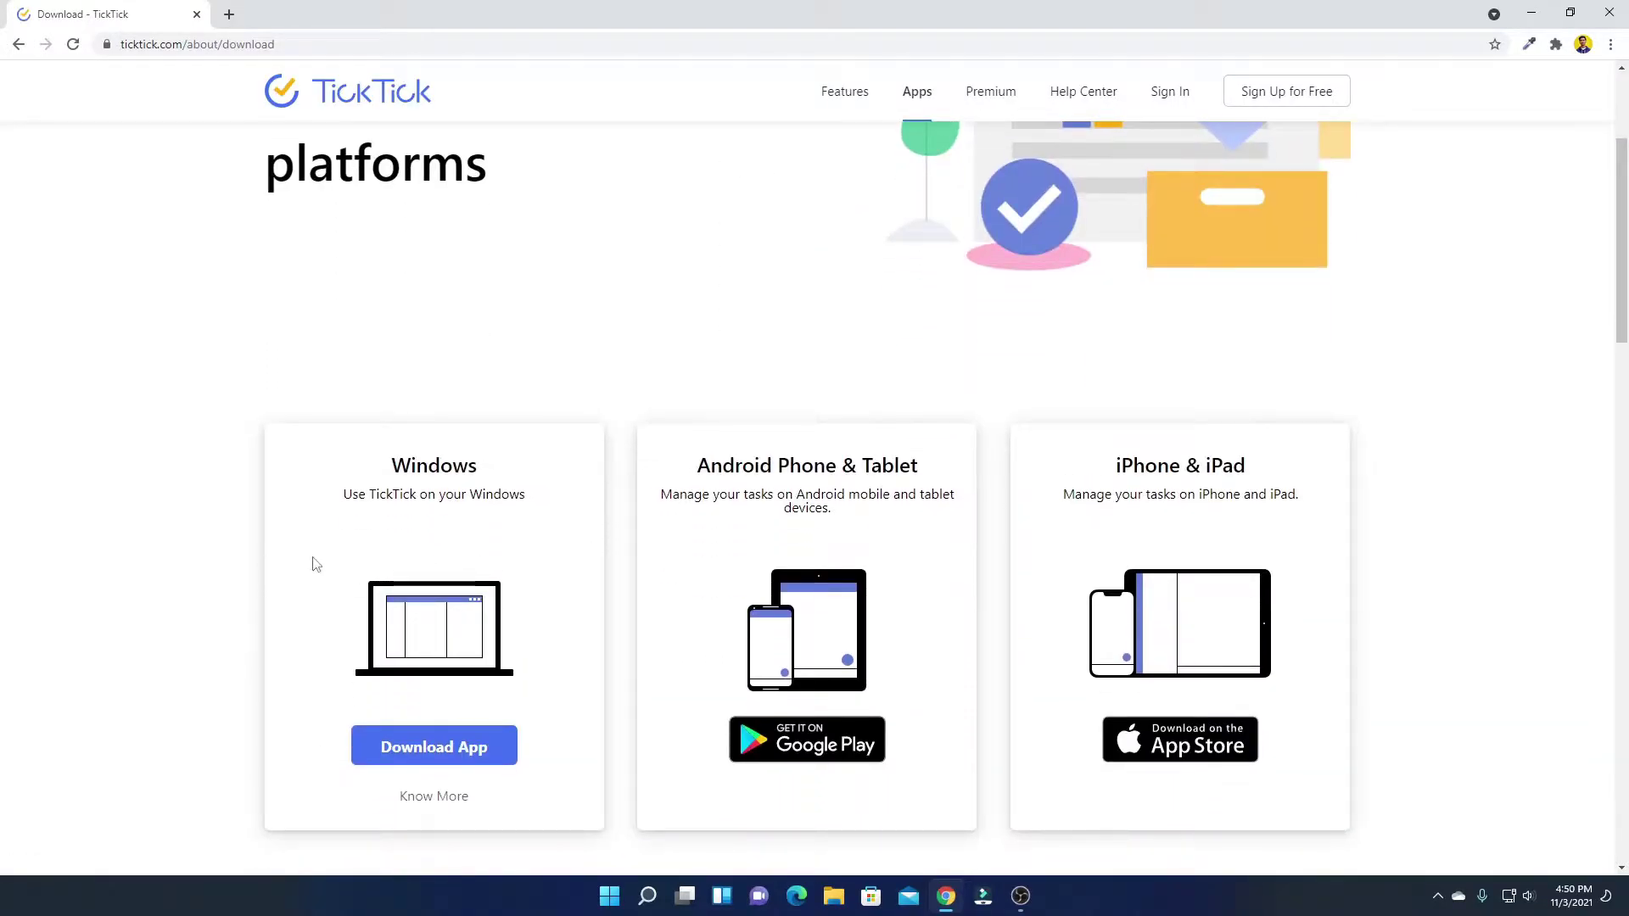
{"action": "scroll", "coordinate": [1360, 467], "scroll_direction": "down", "scroll_amount": 2}
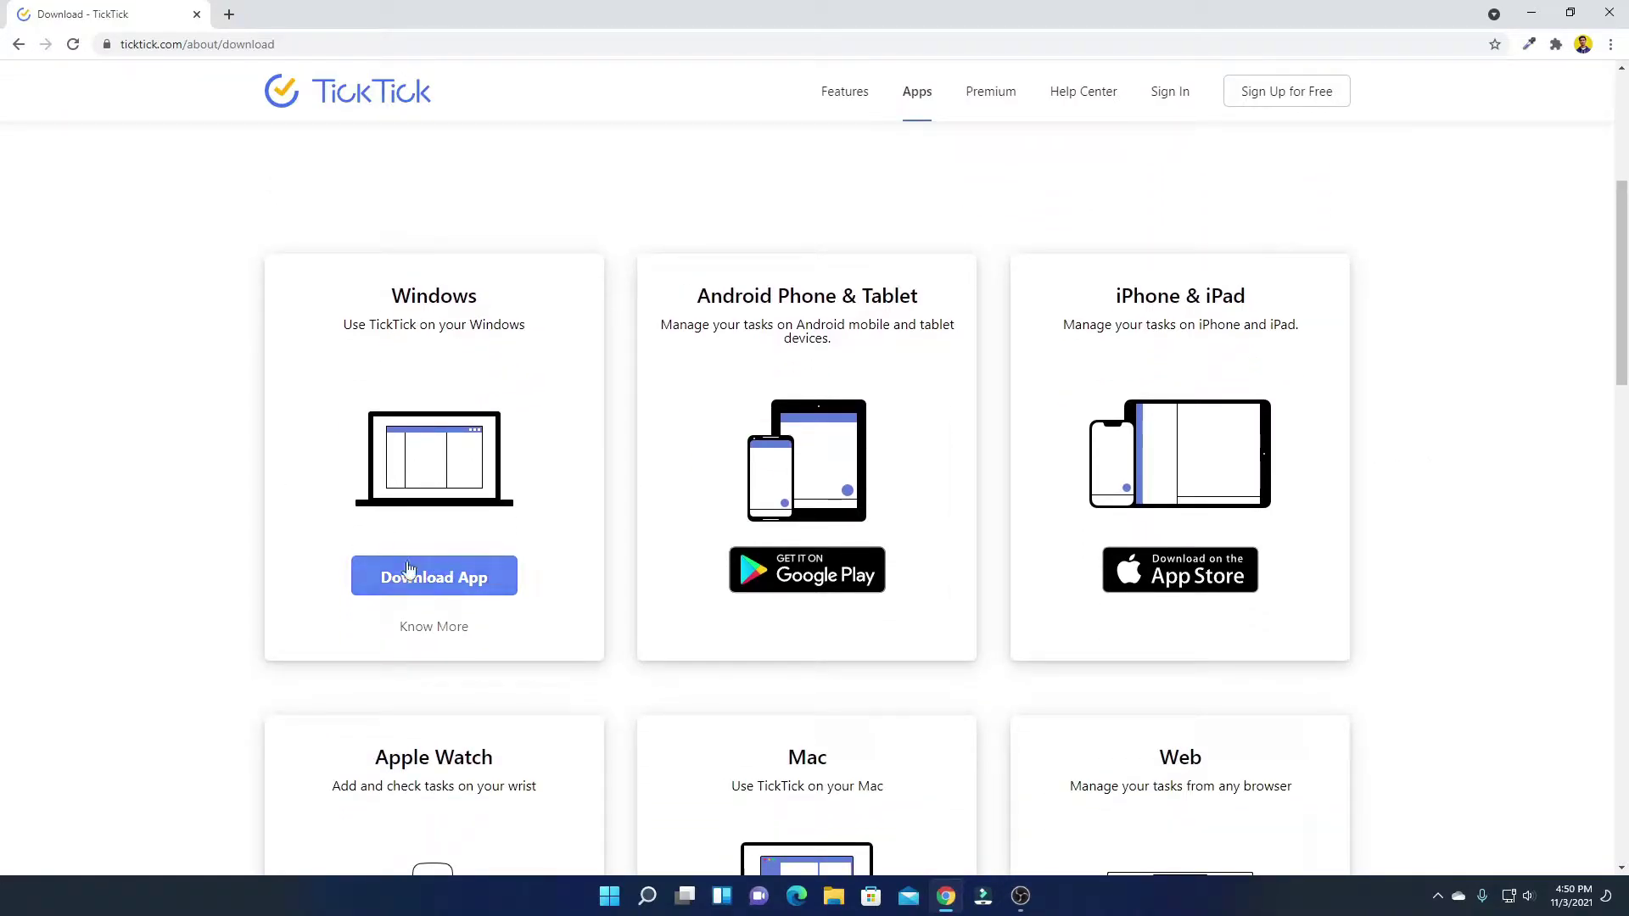
{"action": "left_click", "coordinate": [458, 601]}
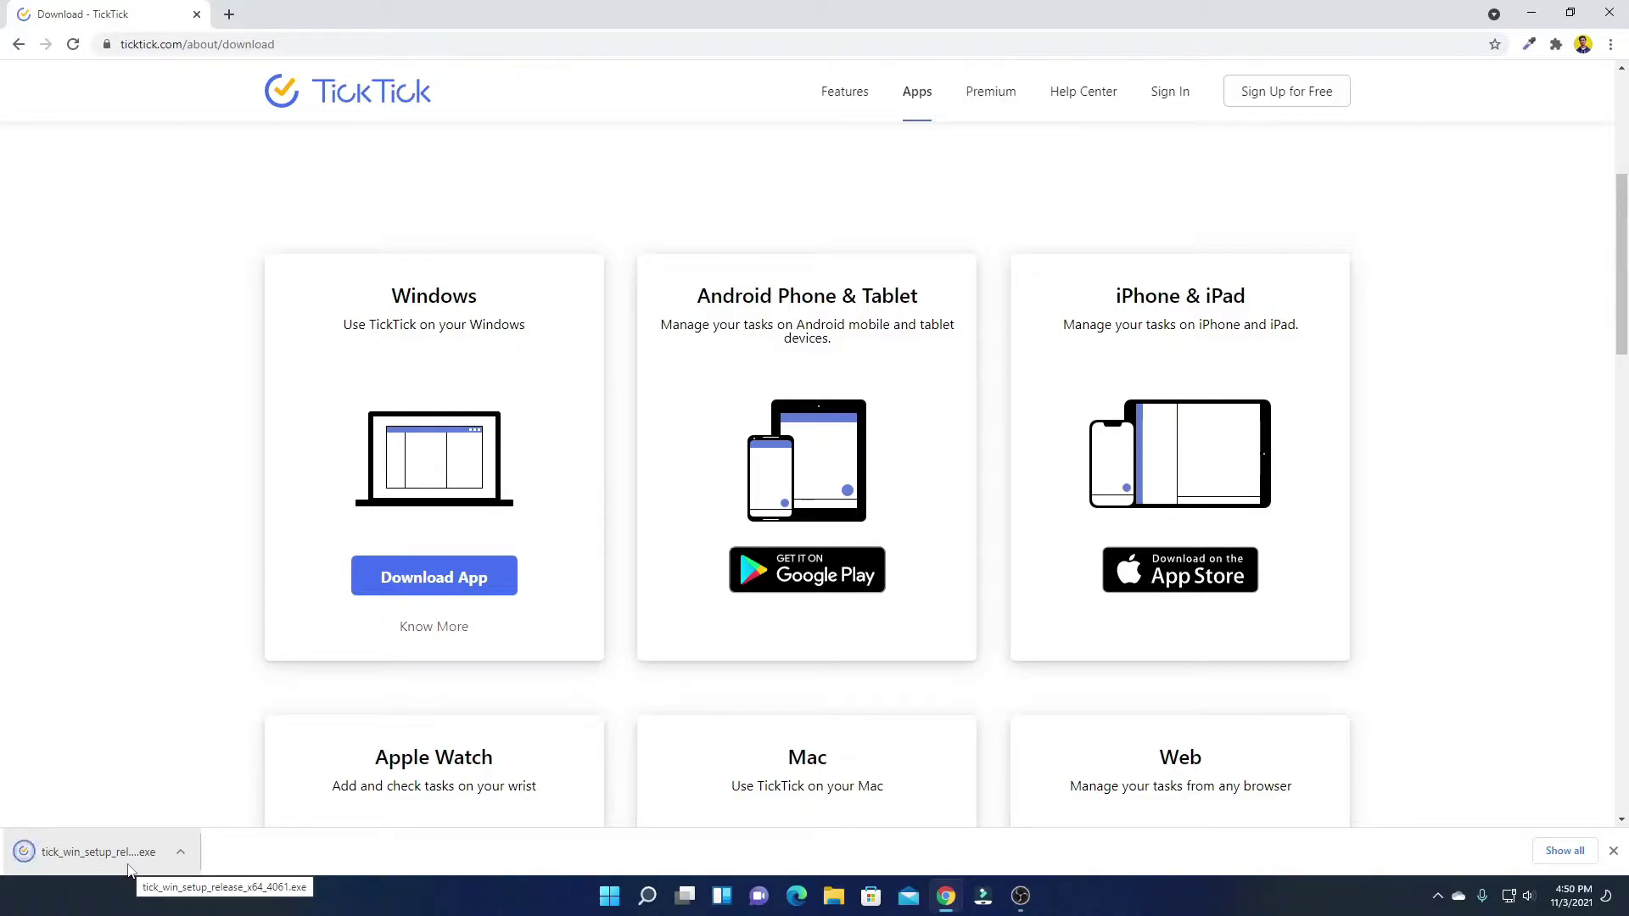
{"action": "left_click", "coordinate": [185, 855]}
Run the TickTick installer and keep the default folder C:\Program Files (x86)\TickTick.
{"action": "left_click", "coordinate": [241, 751]}
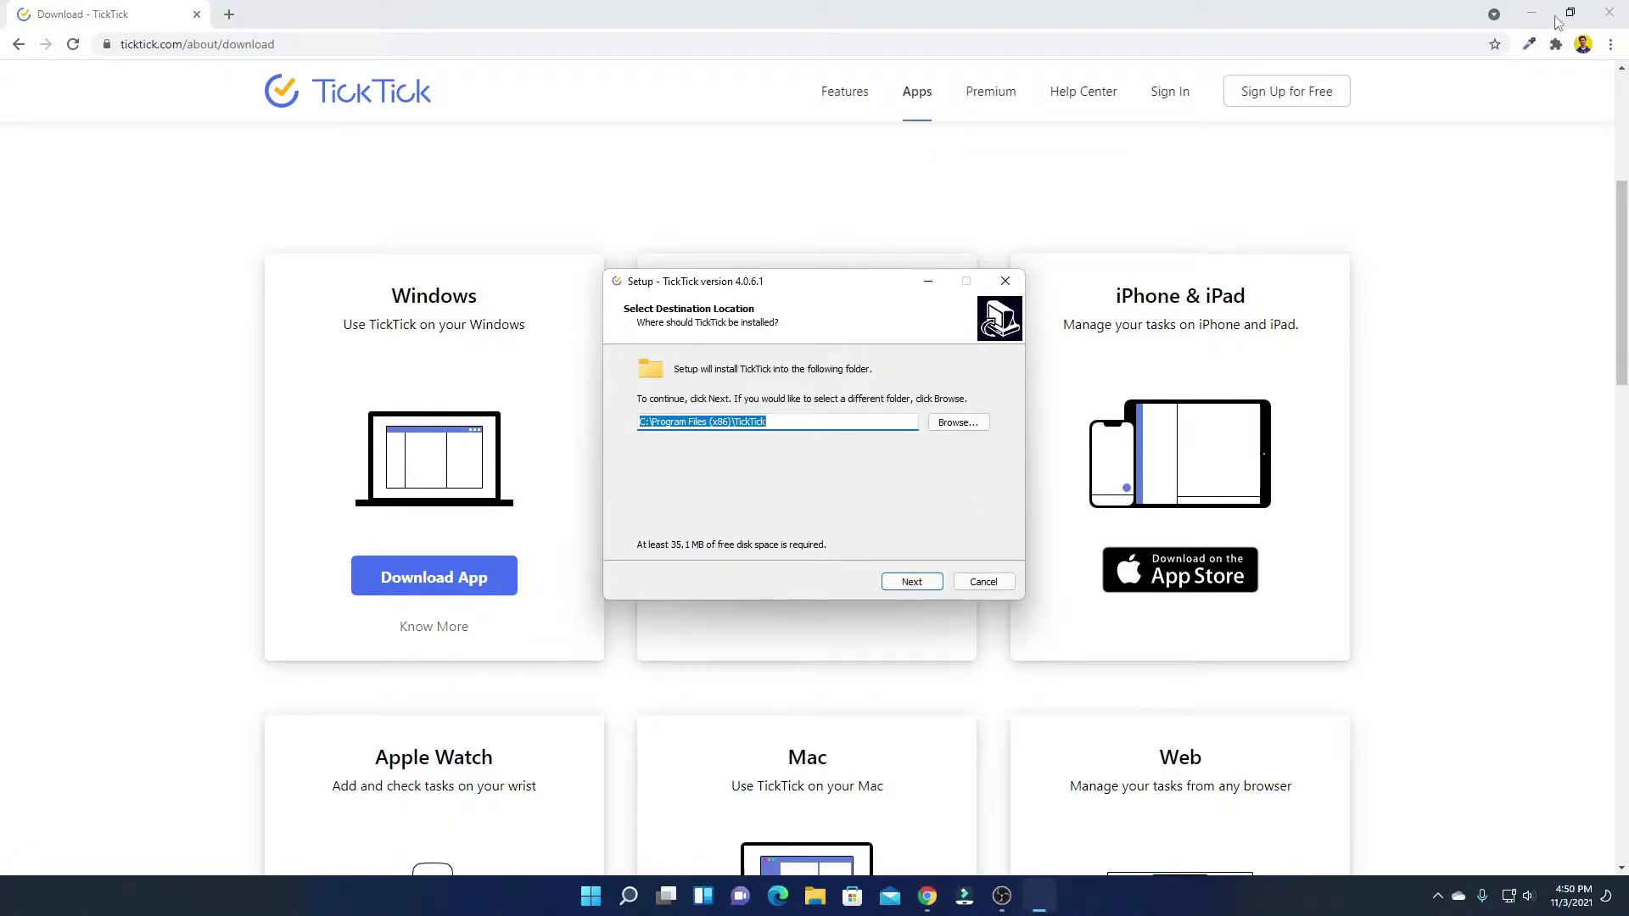
{"action": "left_click", "coordinate": [1538, 10]}
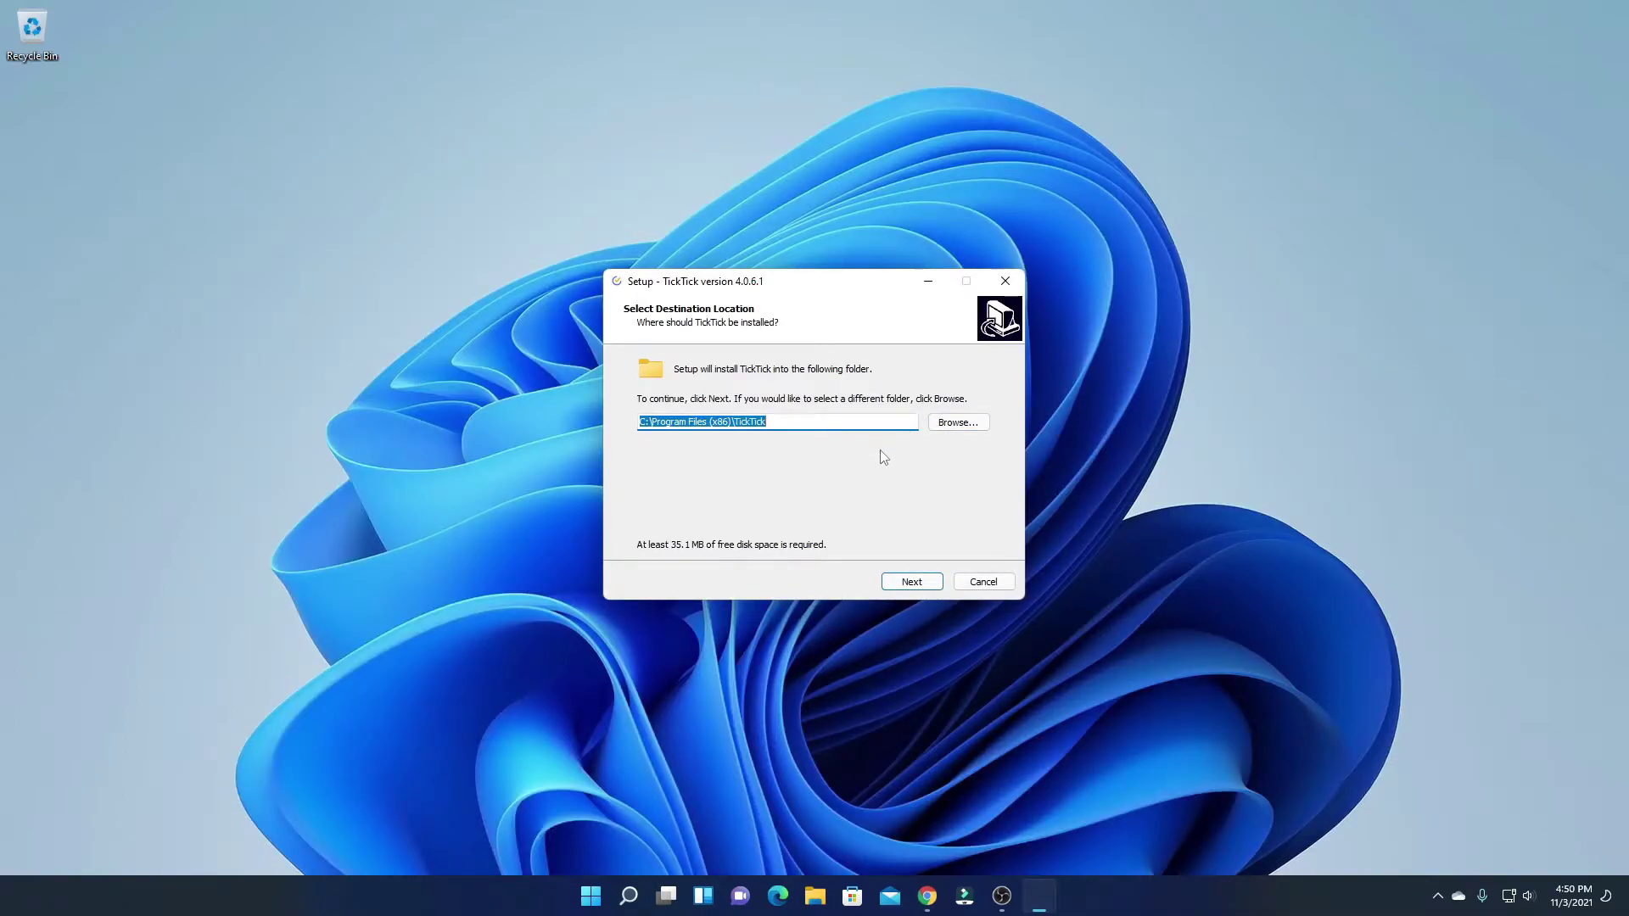
{"action": "left_click", "coordinate": [954, 425]}
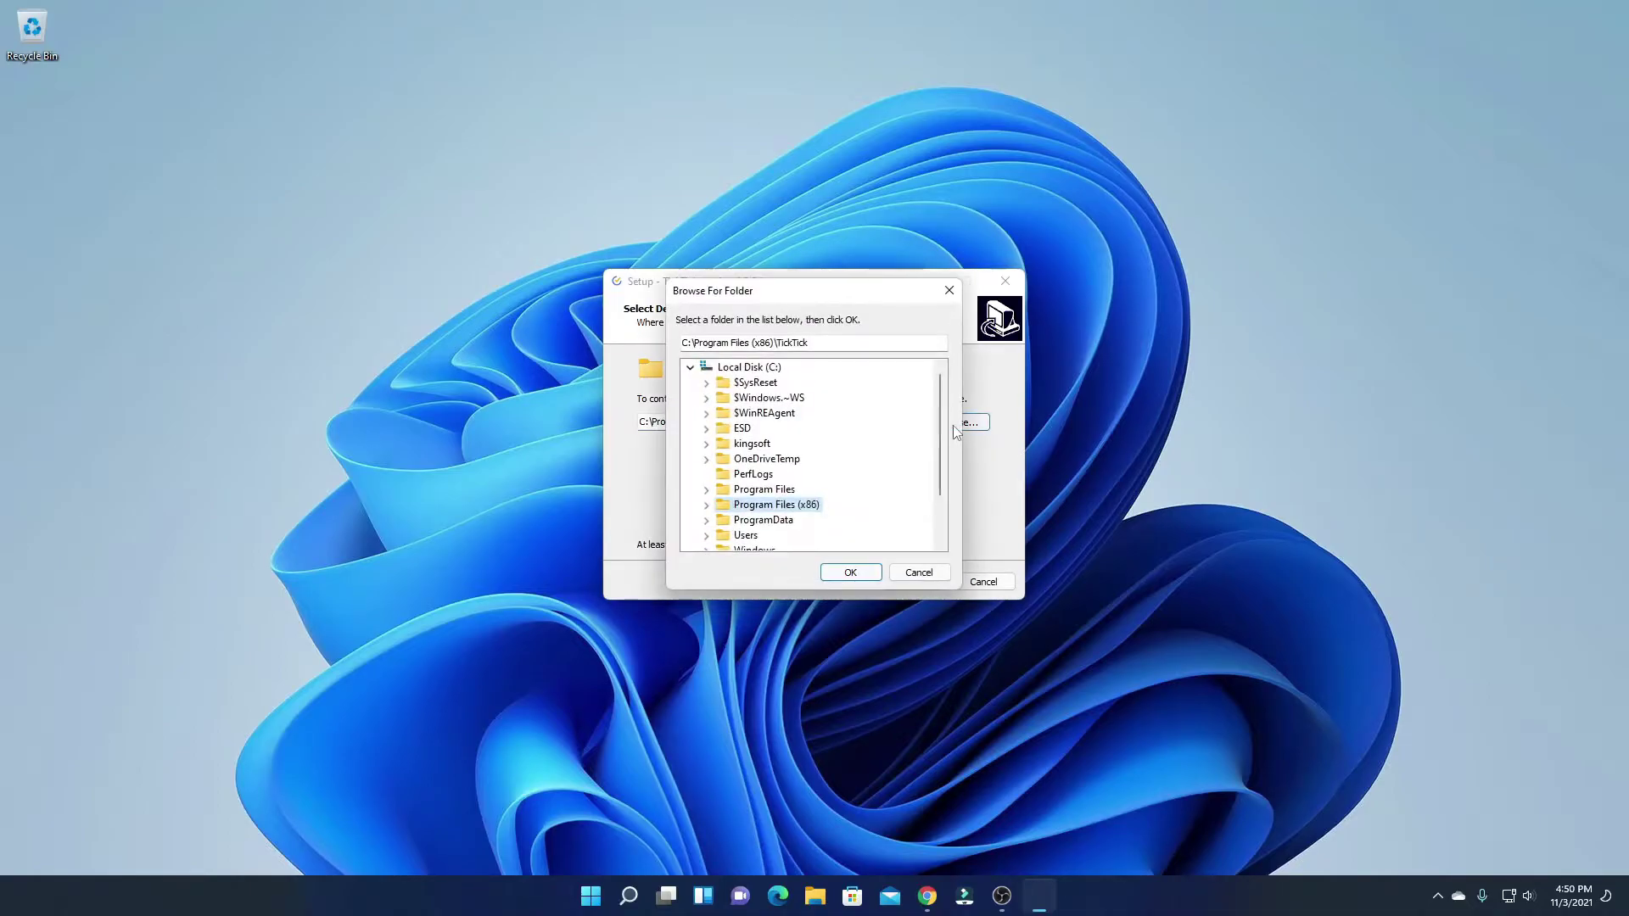
{"action": "left_click", "coordinate": [916, 573]}
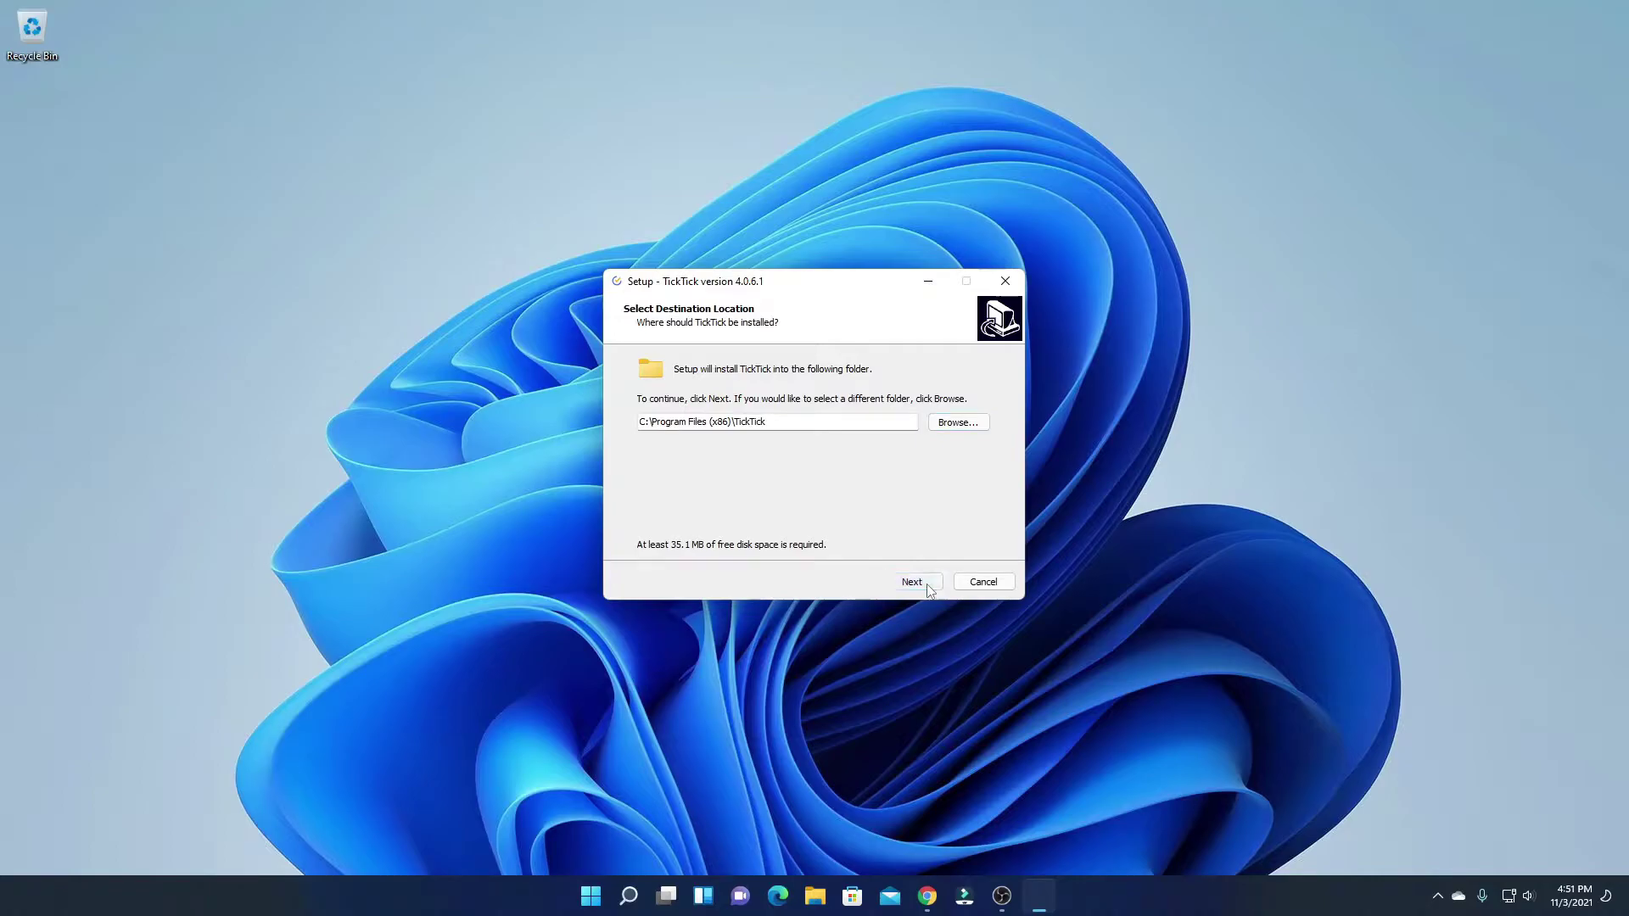
{"action": "left_click", "coordinate": [928, 585]}
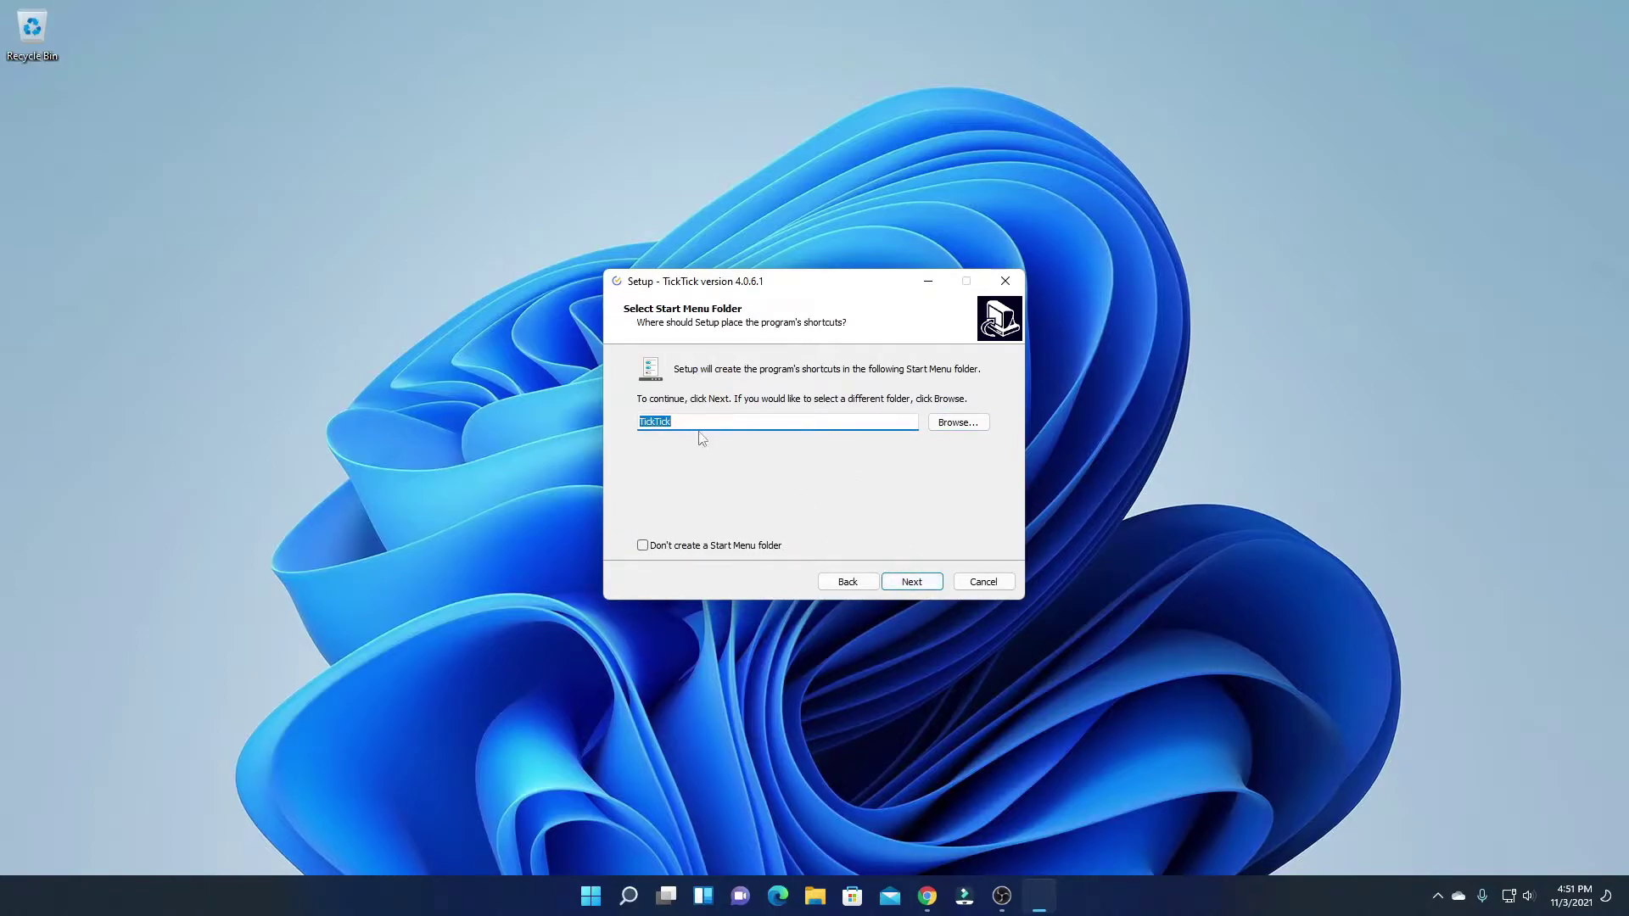
Accept the Start Menu folder, keep desktop icon and auto start, and install.
{"action": "left_click", "coordinate": [912, 583]}
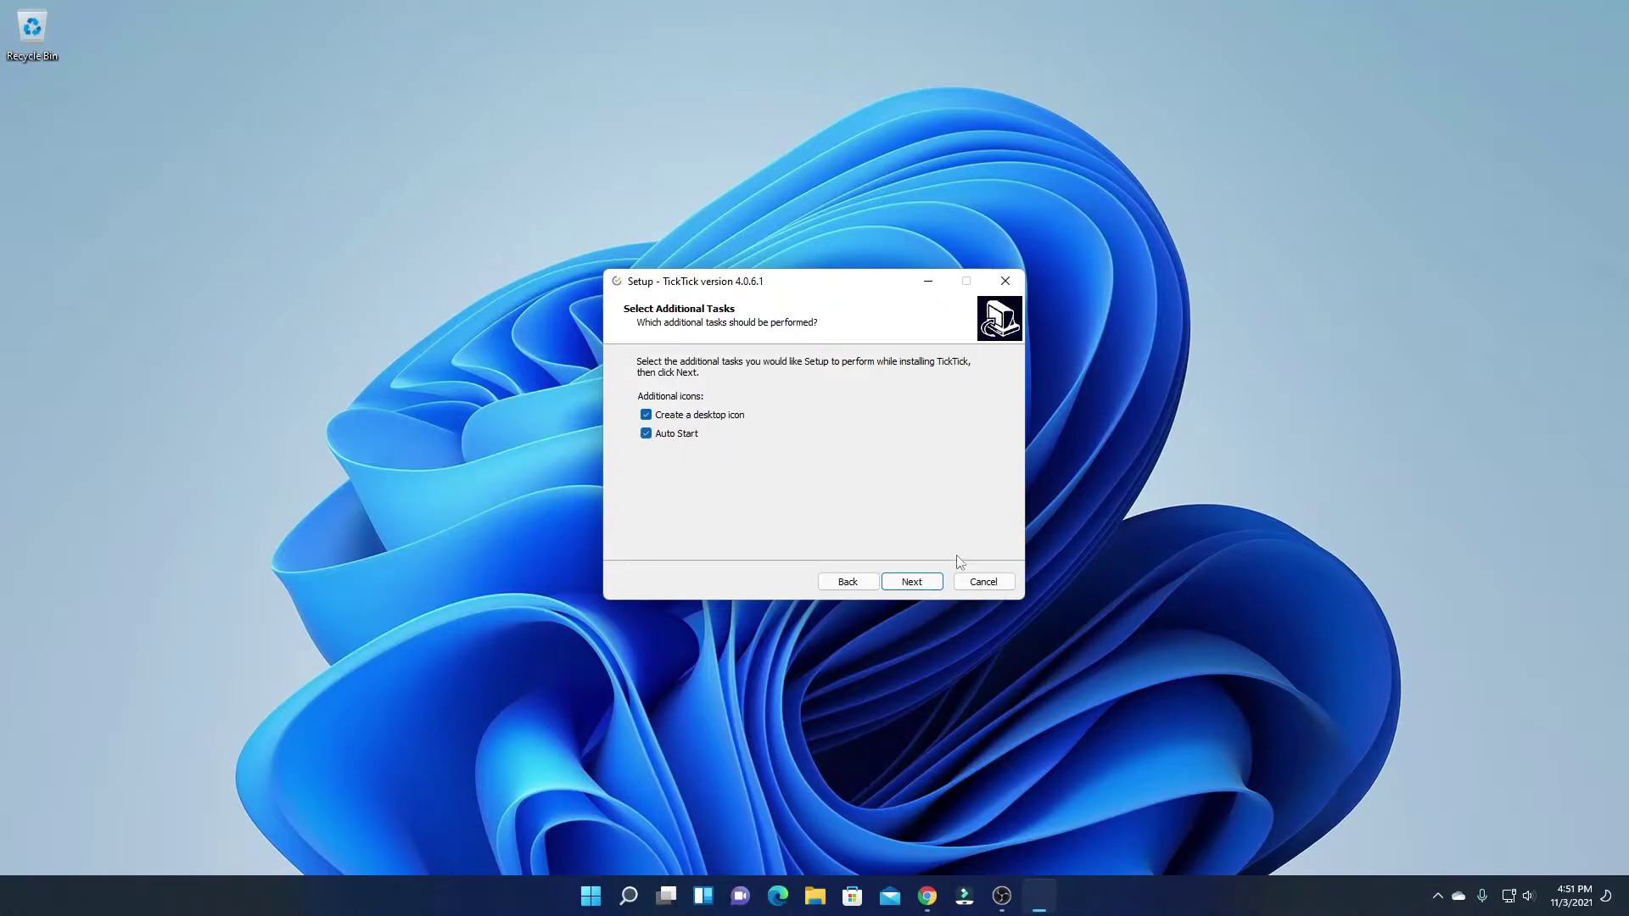
{"action": "left_click", "coordinate": [911, 582]}
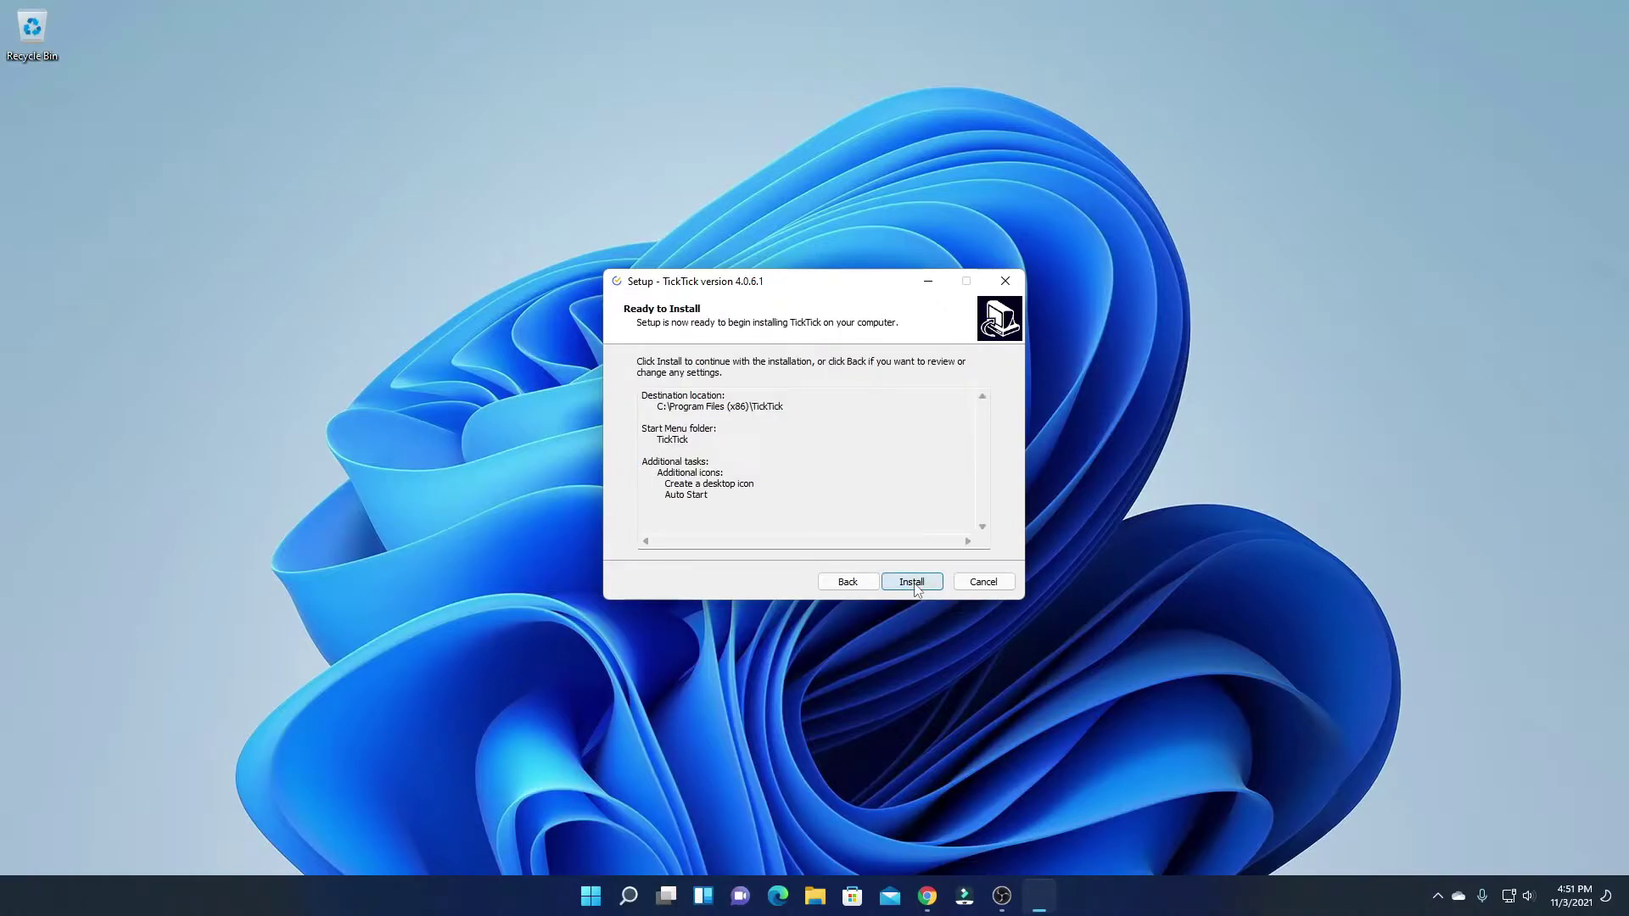
{"action": "left_click_drag", "start_coordinate": [763, 507], "coordinate": [628, 395]}
{"action": "left_click", "coordinate": [759, 515]}
{"action": "left_click", "coordinate": [917, 584]}
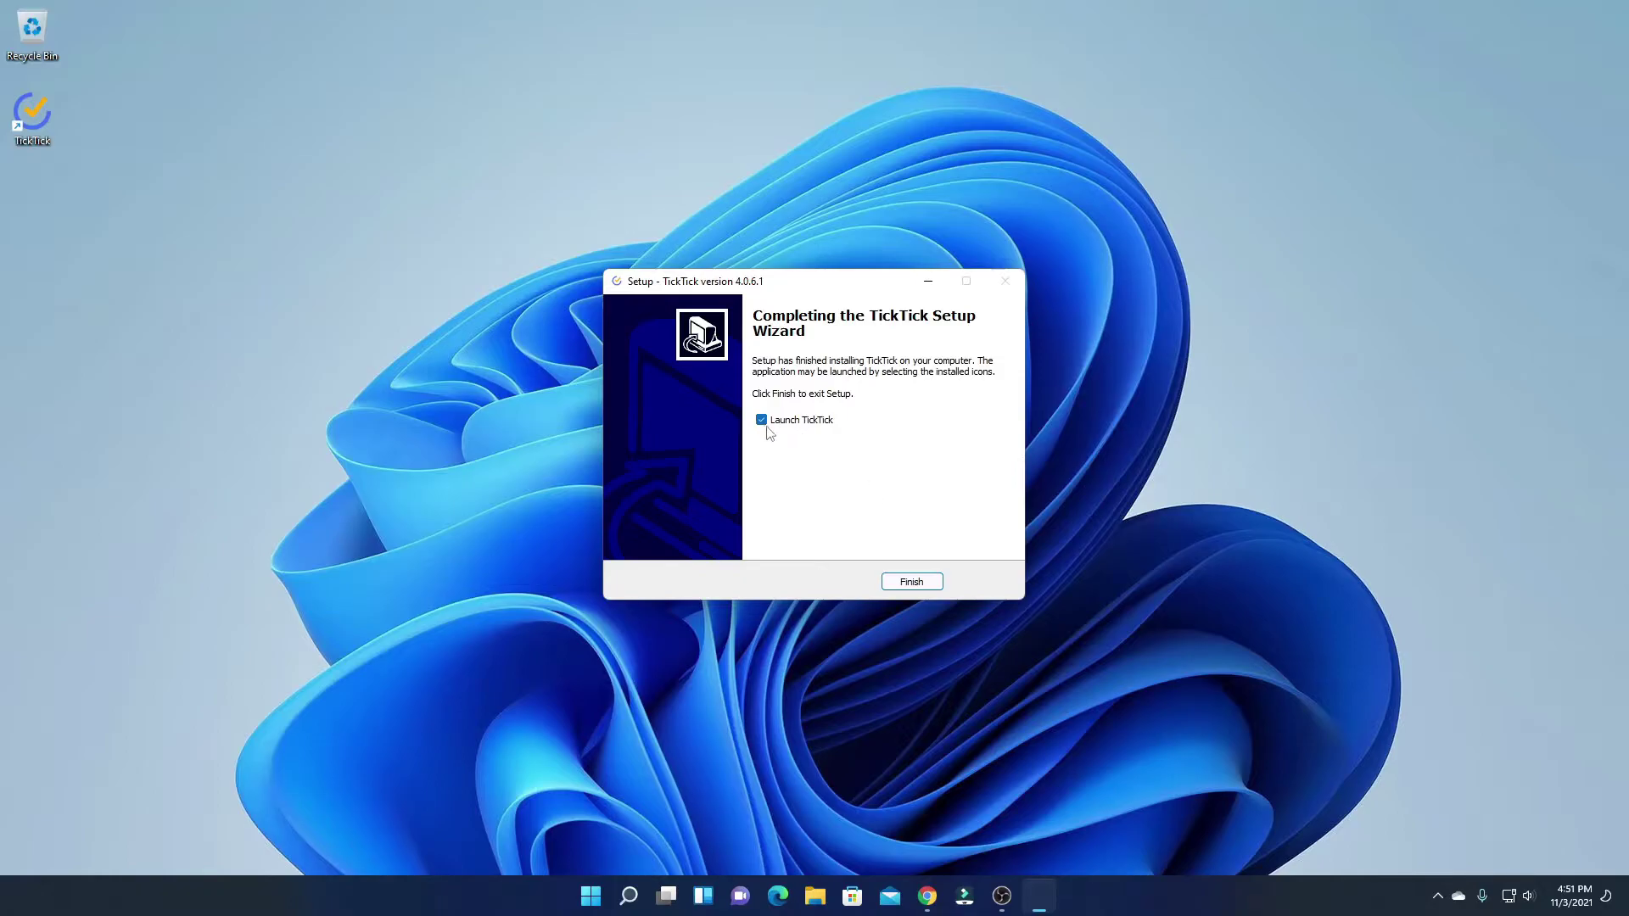
Launch TickTick, sign in with the Google account, and centre the window on screen.
{"action": "left_click", "coordinate": [912, 582]}
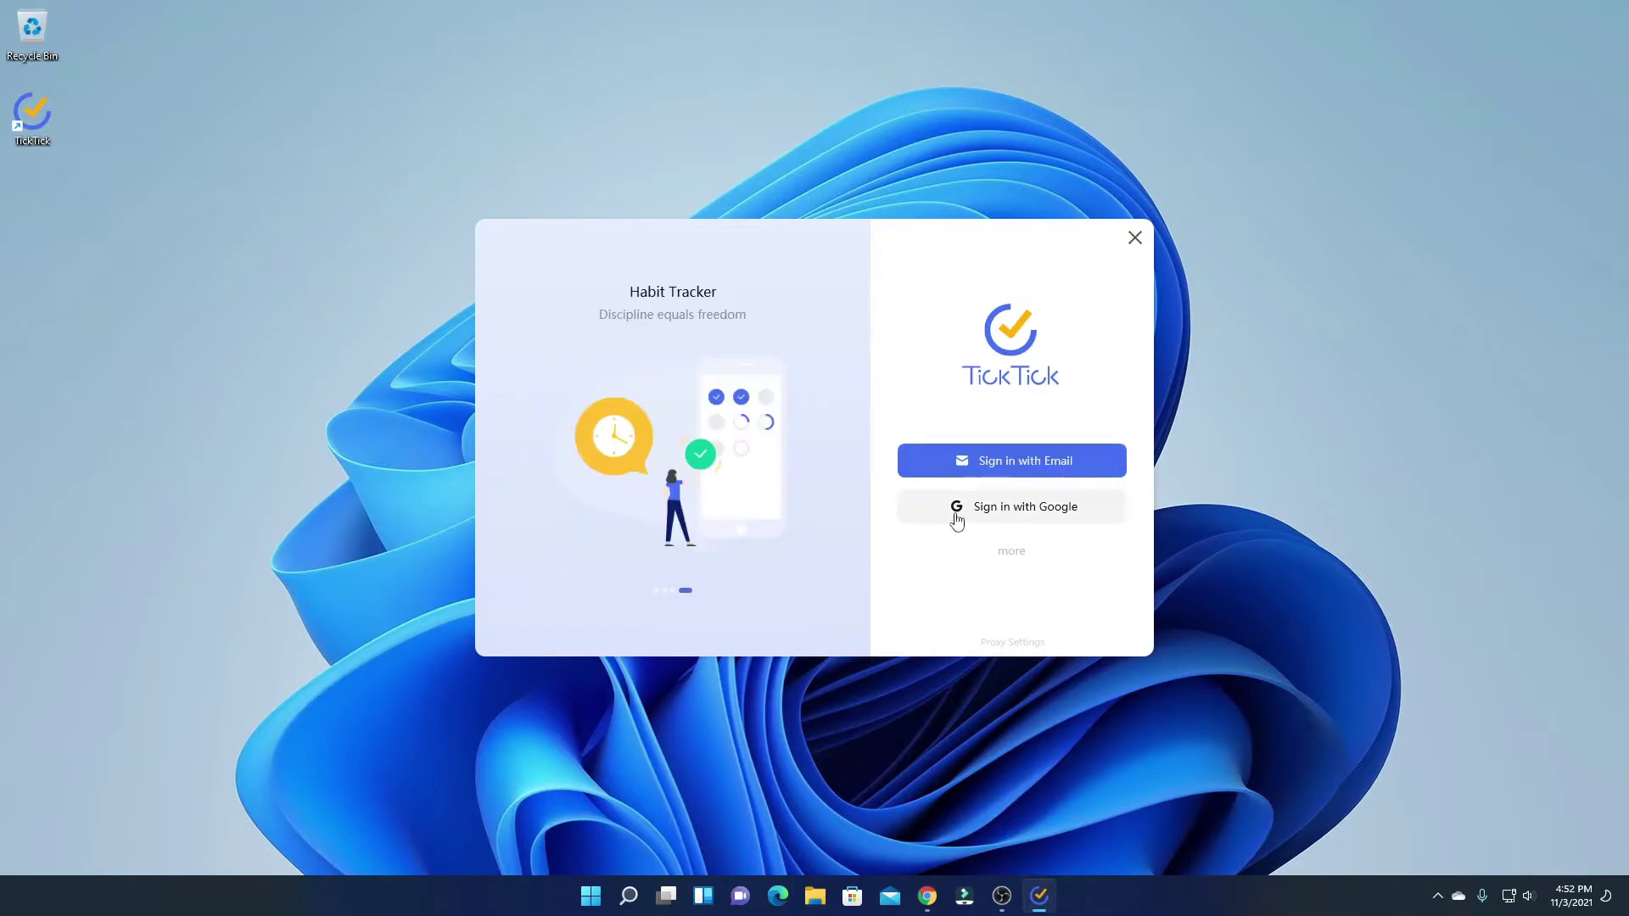
{"action": "left_click", "coordinate": [1013, 553]}
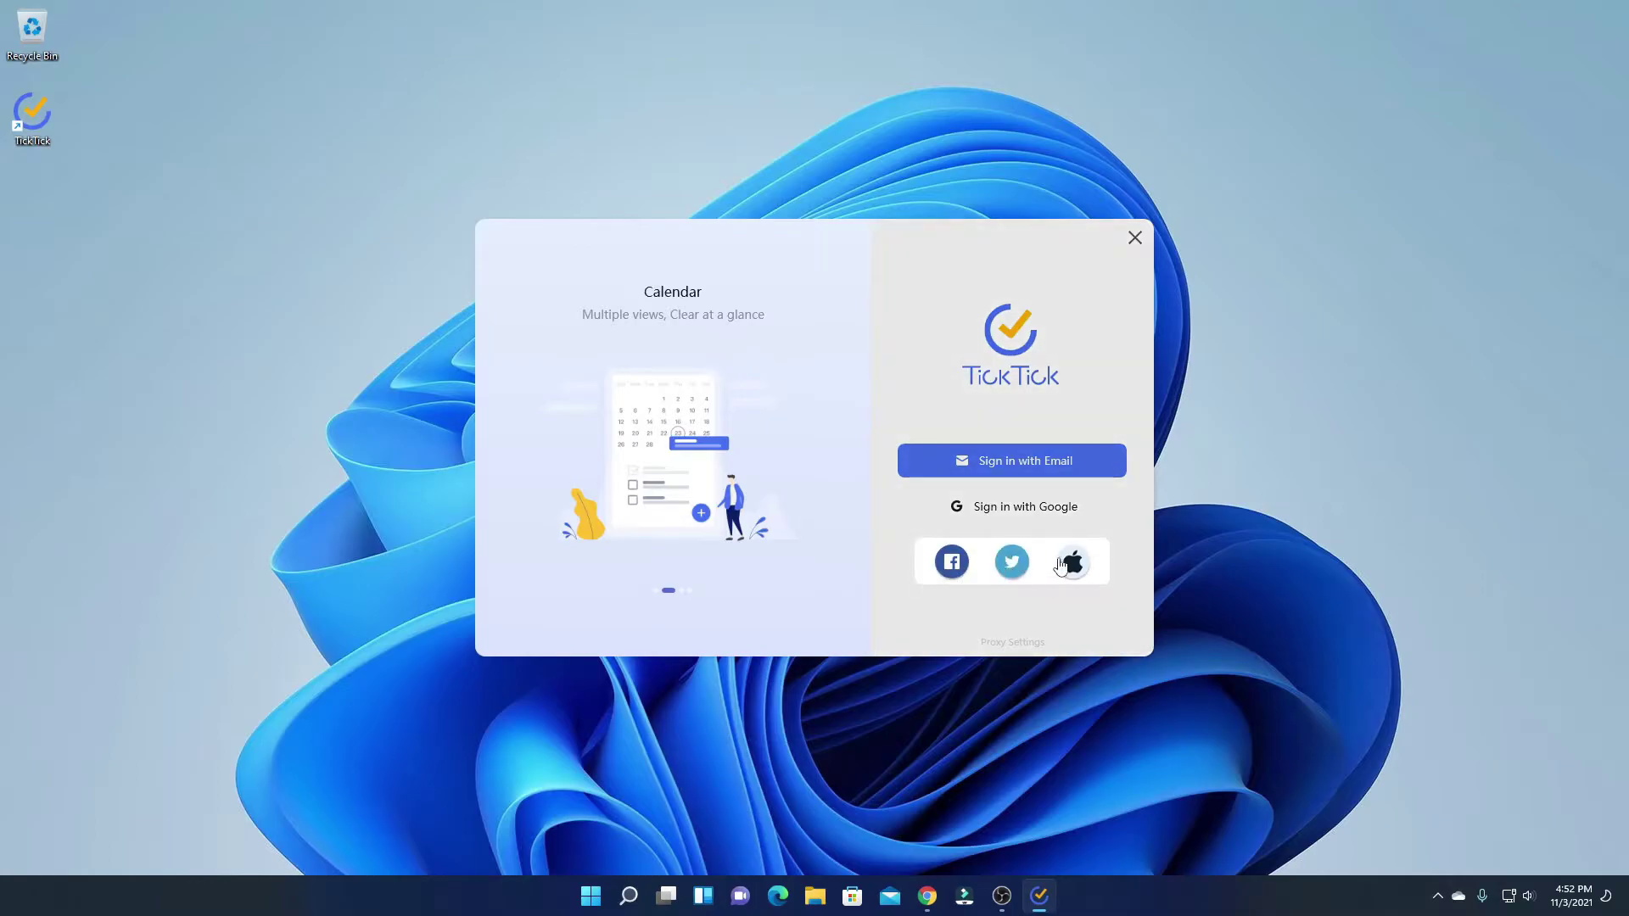
{"action": "left_click", "coordinate": [1052, 600]}
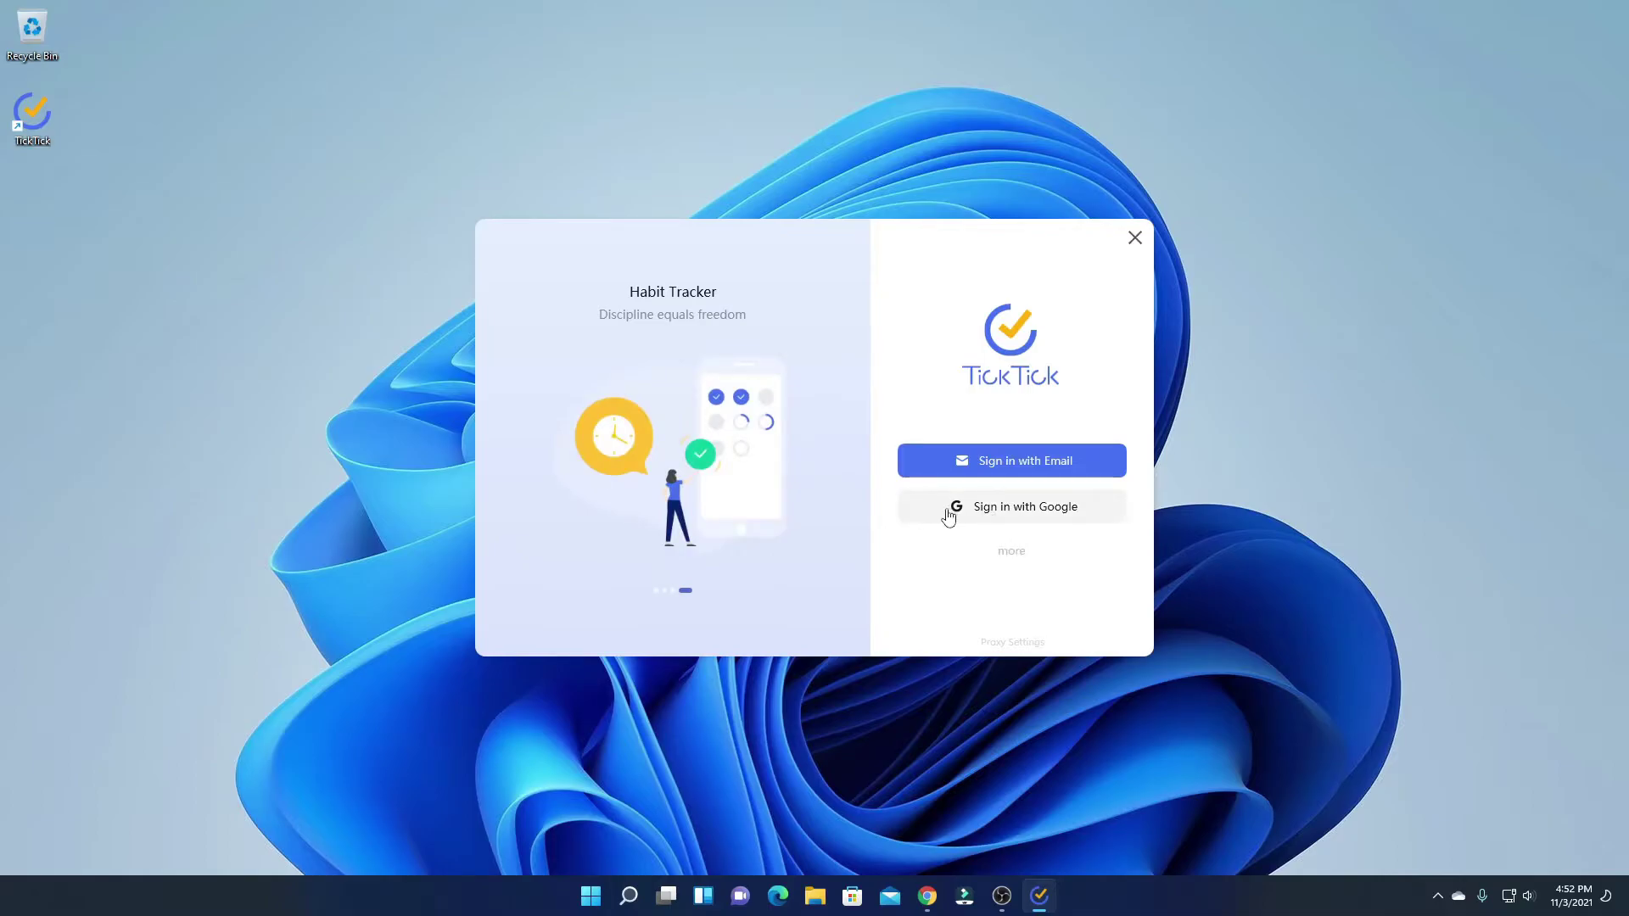
{"action": "left_click", "coordinate": [1065, 512]}
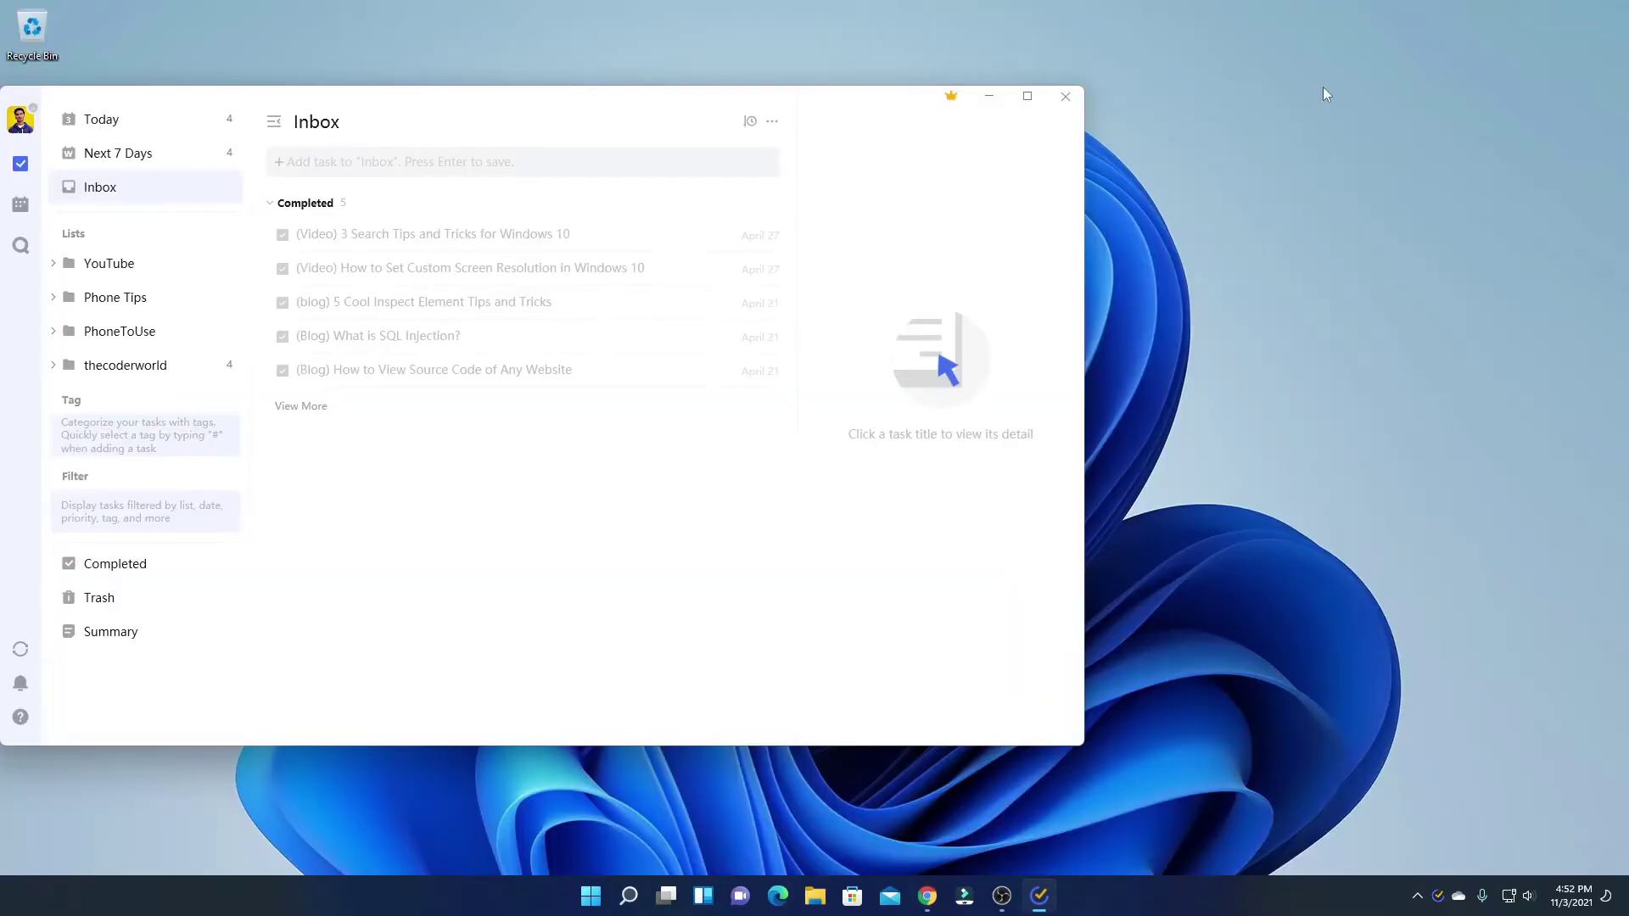
{"action": "left_click_drag", "start_coordinate": [657, 107], "coordinate": [1011, 110]}
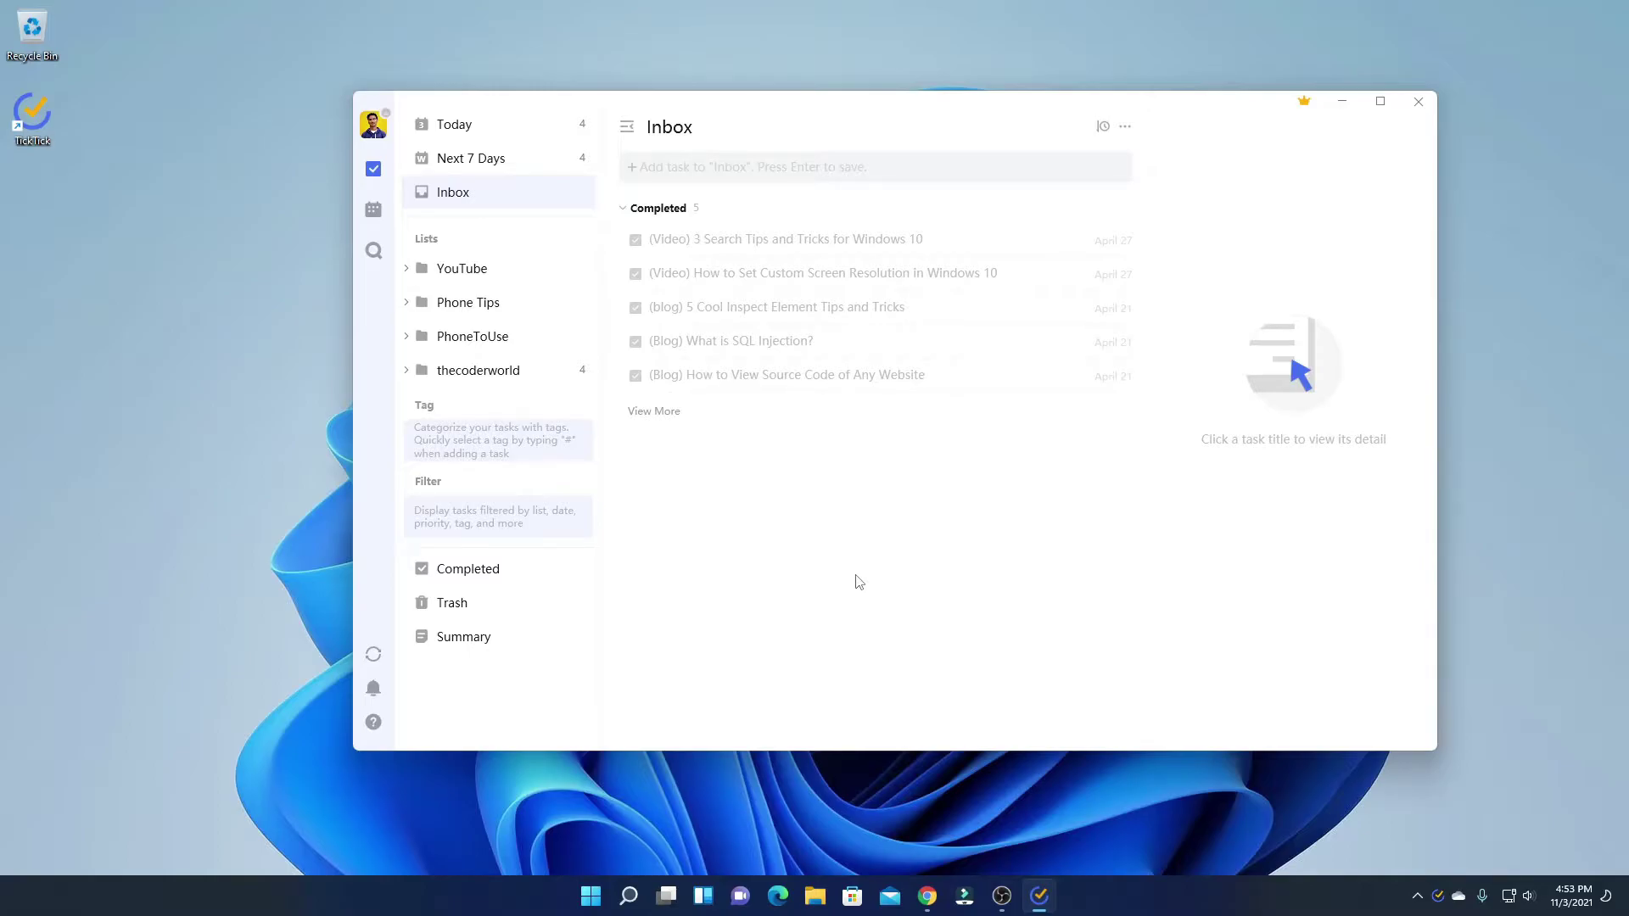
Browse Today, Next 7 Days, Inbox and thecoderworld's Video Topic board.
{"action": "left_click", "coordinate": [498, 129]}
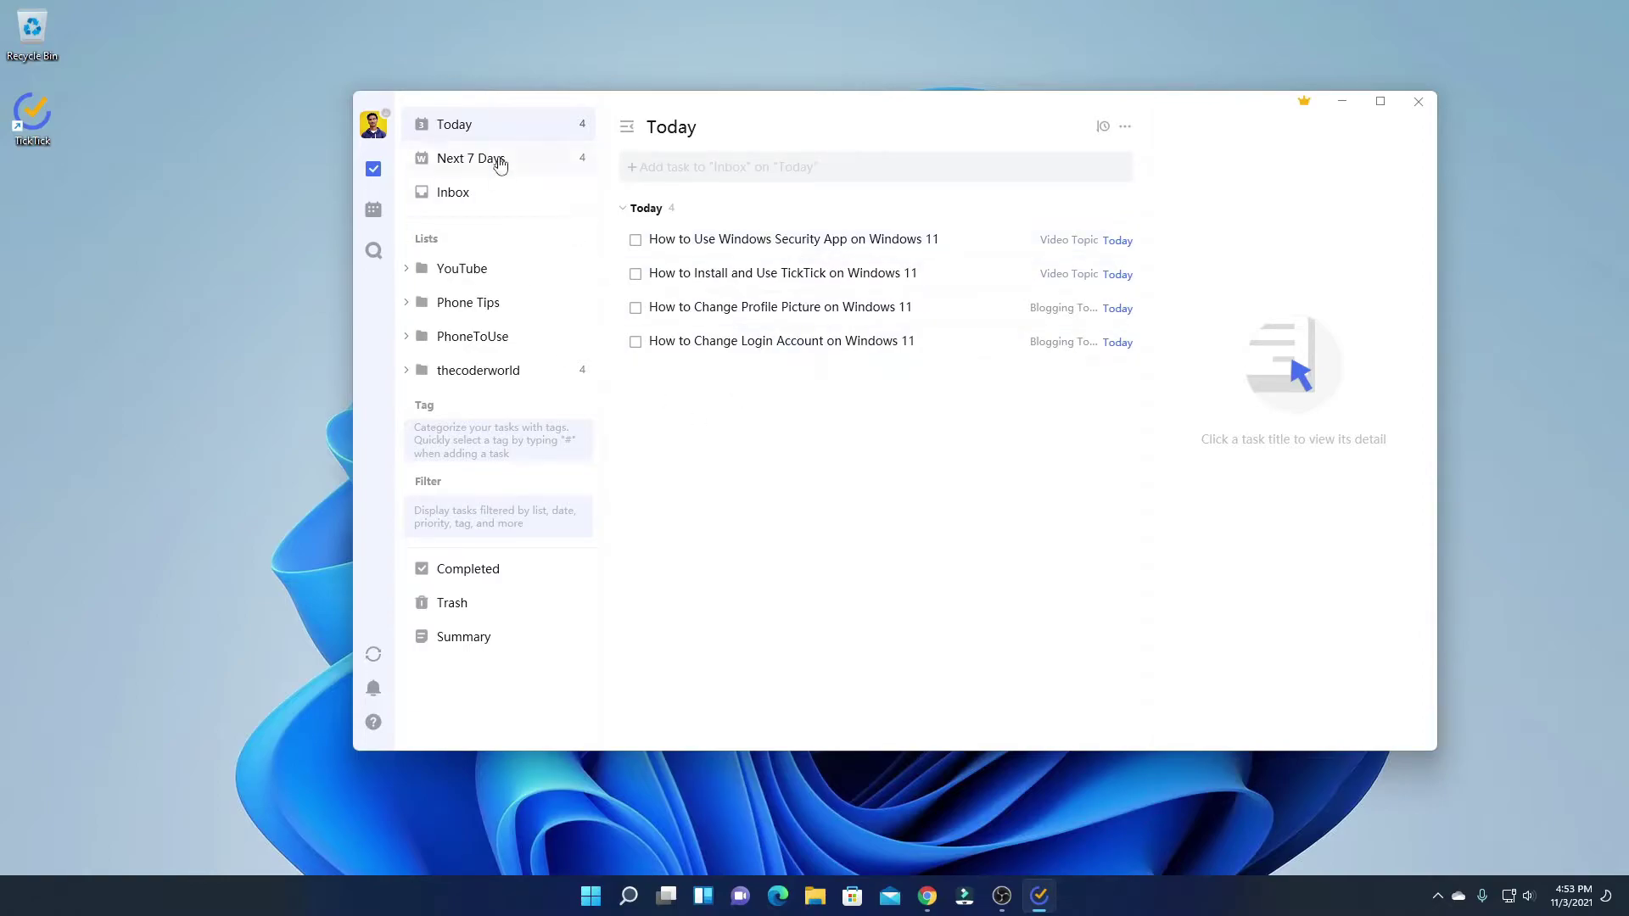
{"action": "left_click", "coordinate": [499, 164]}
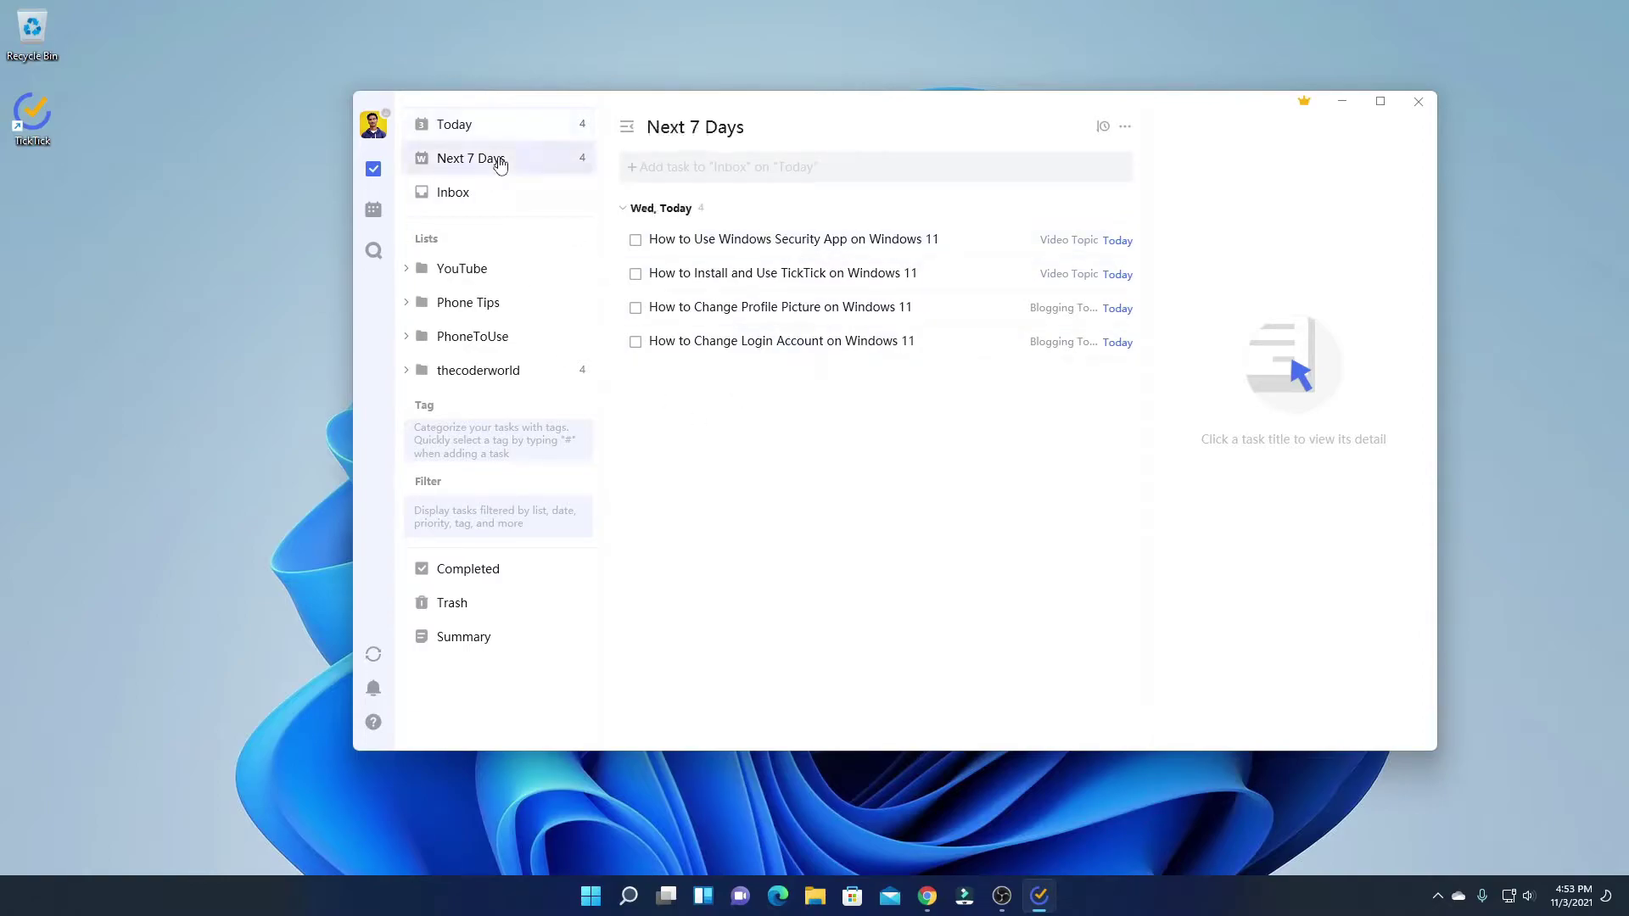
{"action": "left_click", "coordinate": [503, 206]}
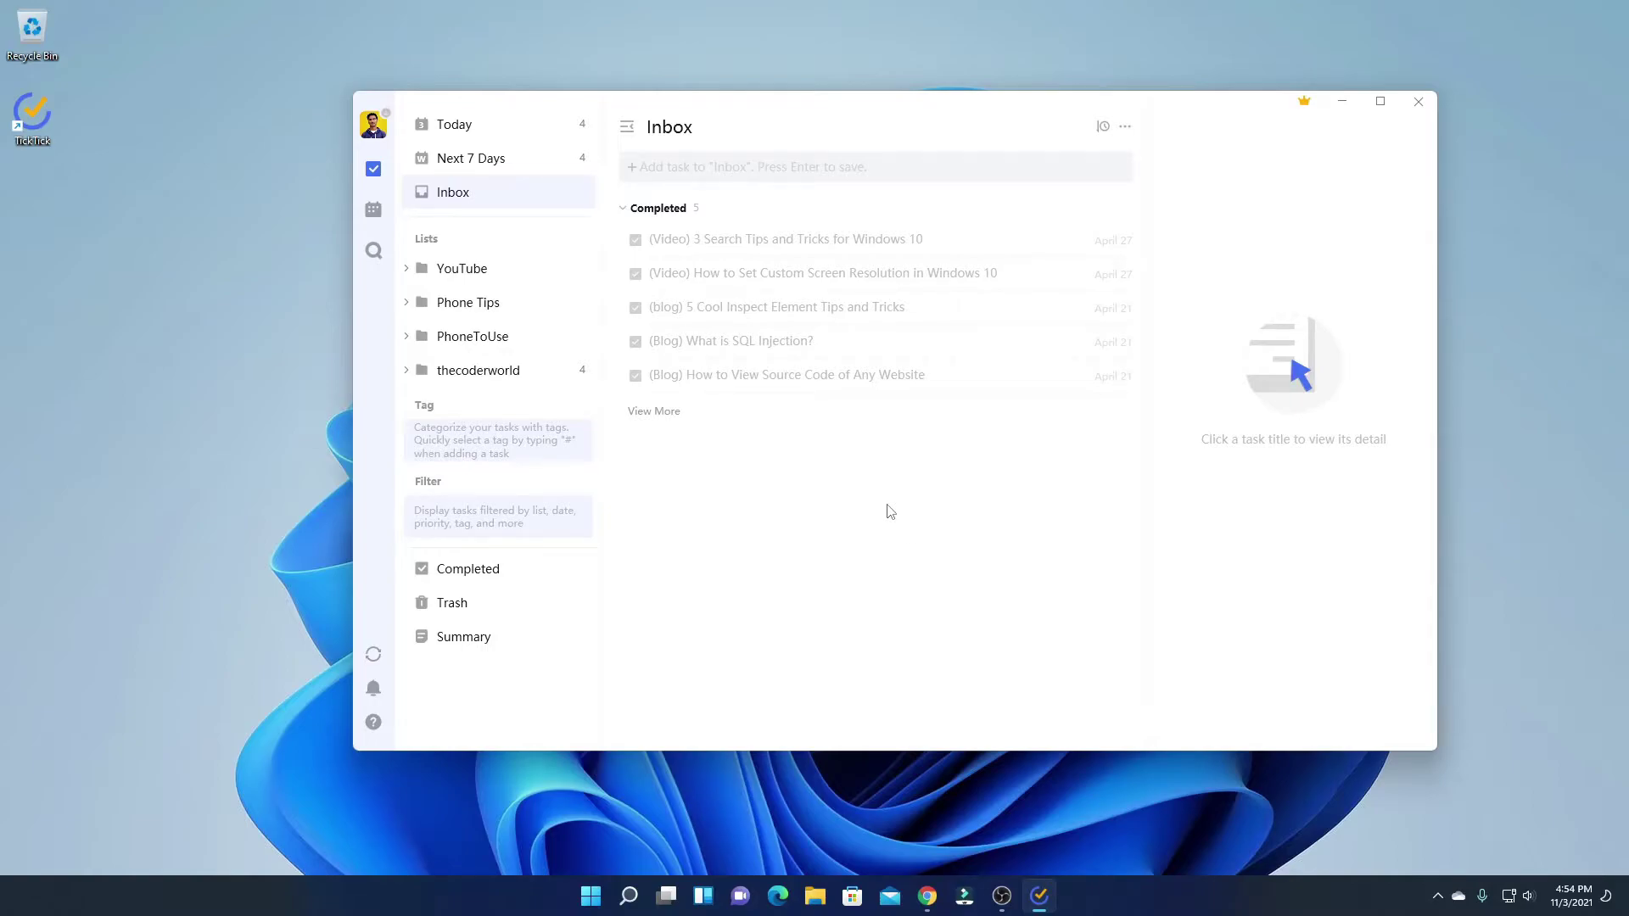
{"action": "left_click", "coordinate": [411, 372]}
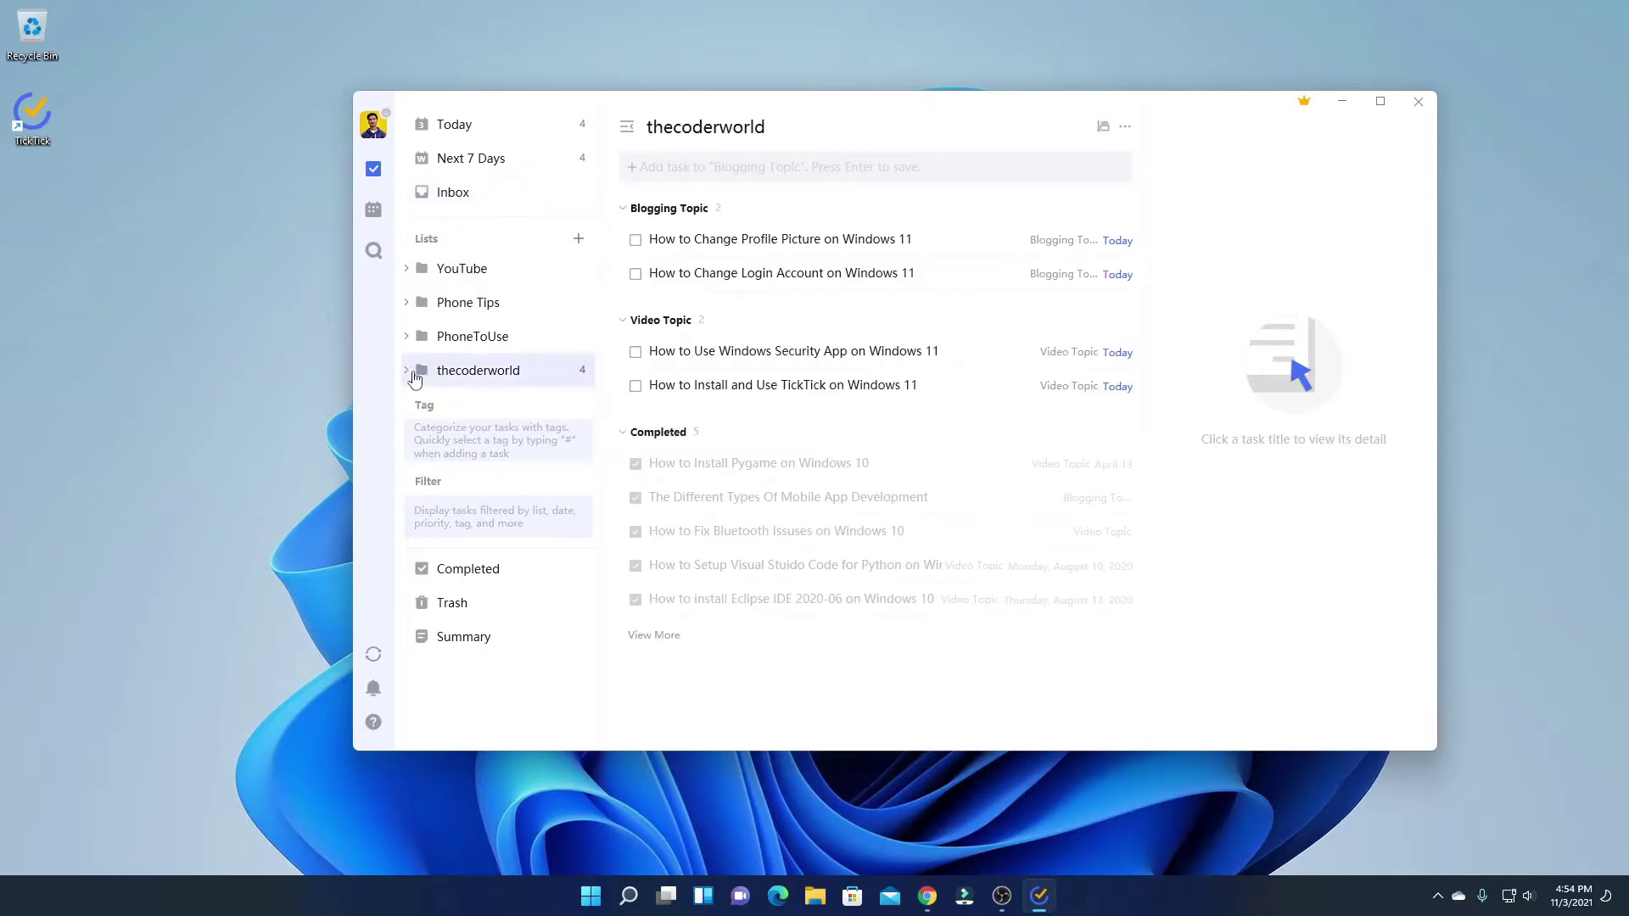
{"action": "left_click", "coordinate": [406, 371]}
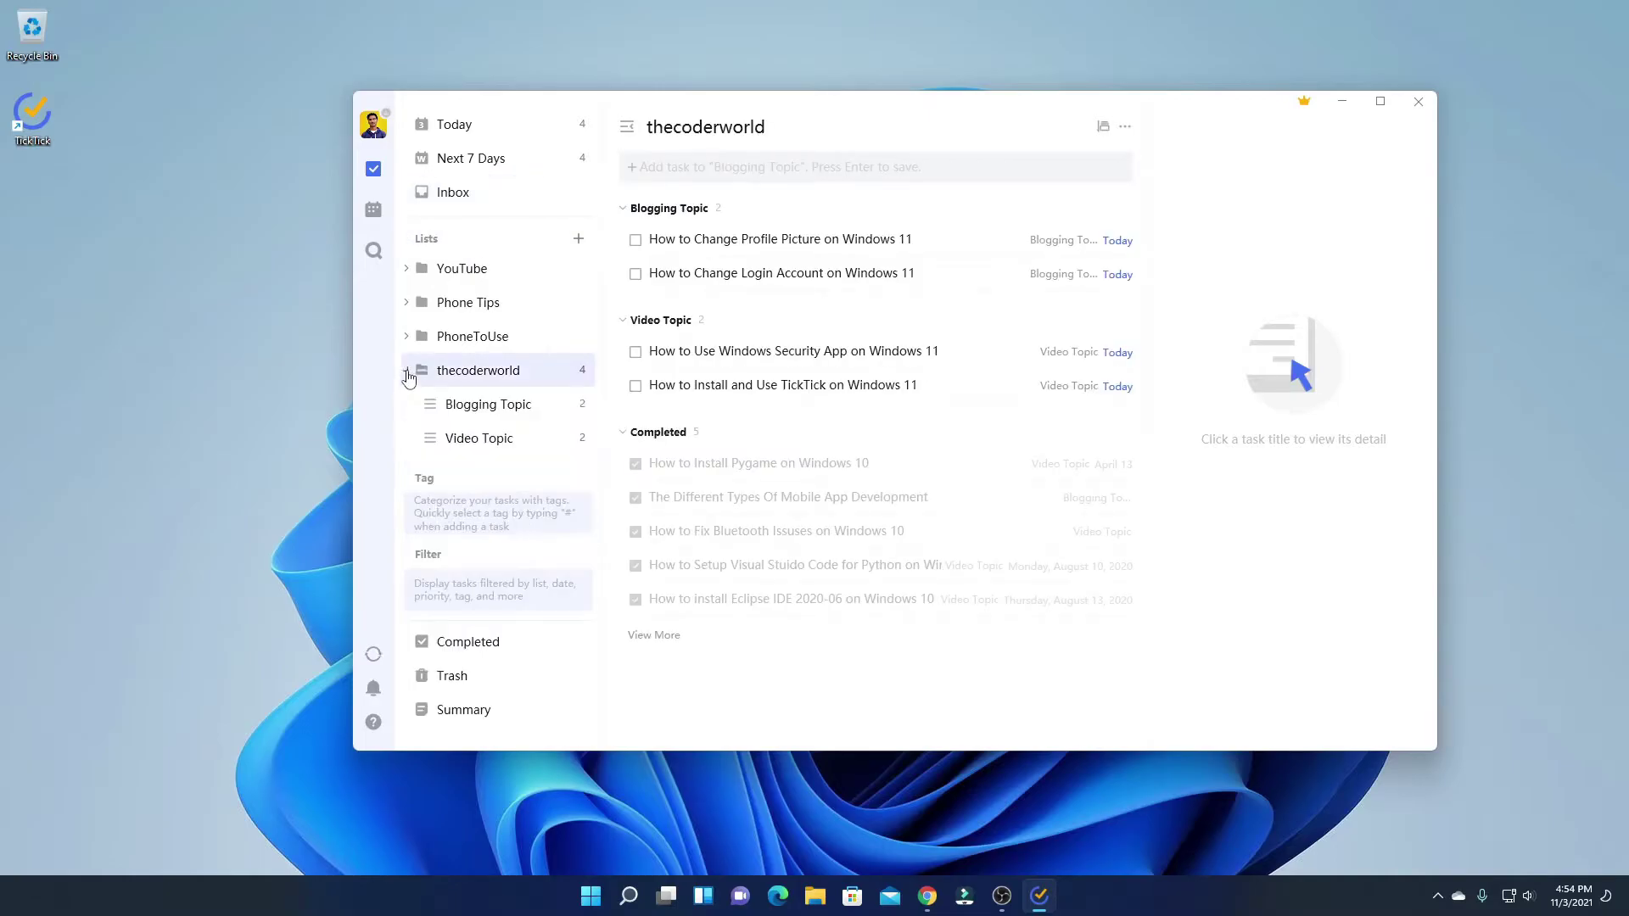
{"action": "left_click", "coordinate": [526, 442]}
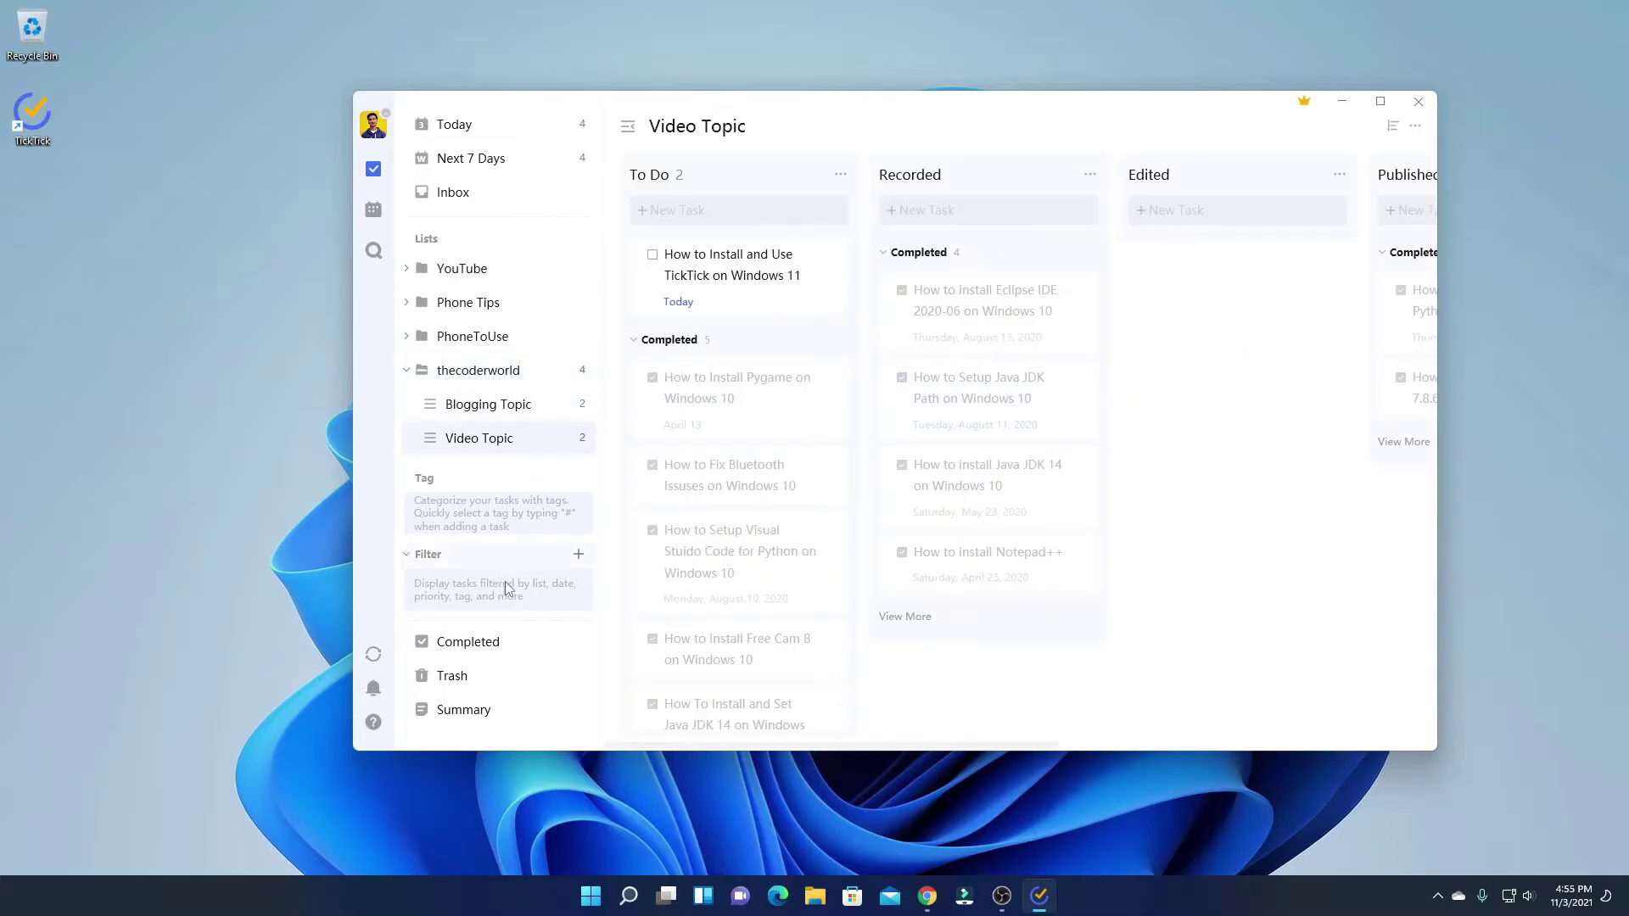
Look through Completed, Trash, Summary, the calendar view and the search panel.
{"action": "left_click", "coordinate": [504, 654]}
{"action": "scroll", "coordinate": [907, 360], "scroll_direction": "down", "scroll_amount": 2}
{"action": "scroll", "coordinate": [932, 485], "scroll_direction": "down", "scroll_amount": 10}
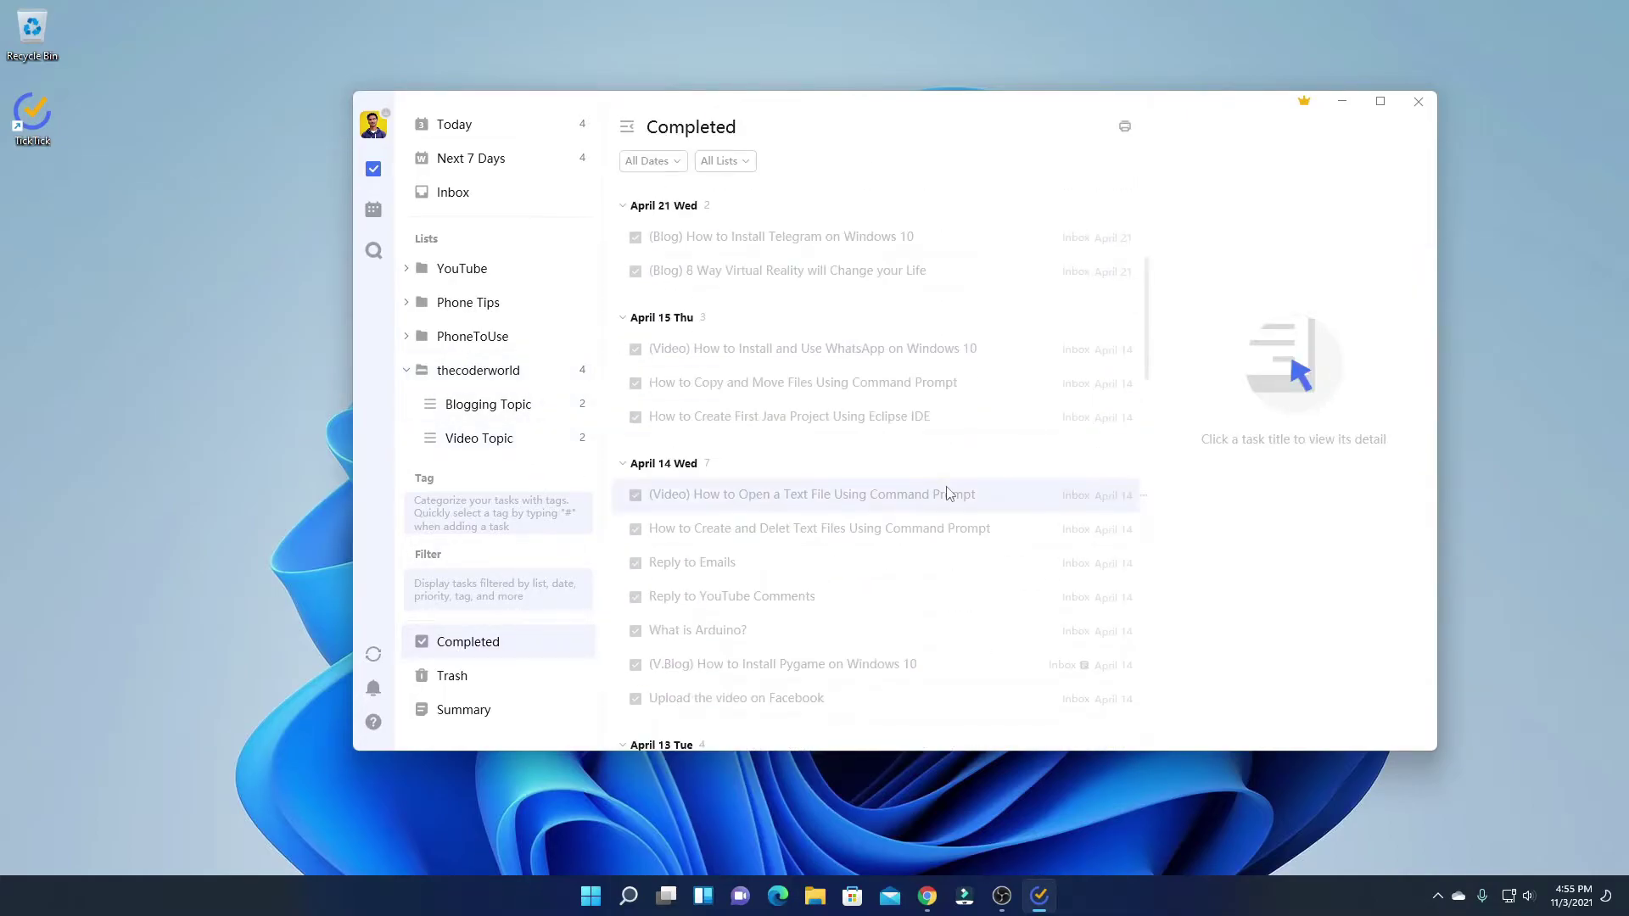
{"action": "left_click", "coordinate": [518, 678]}
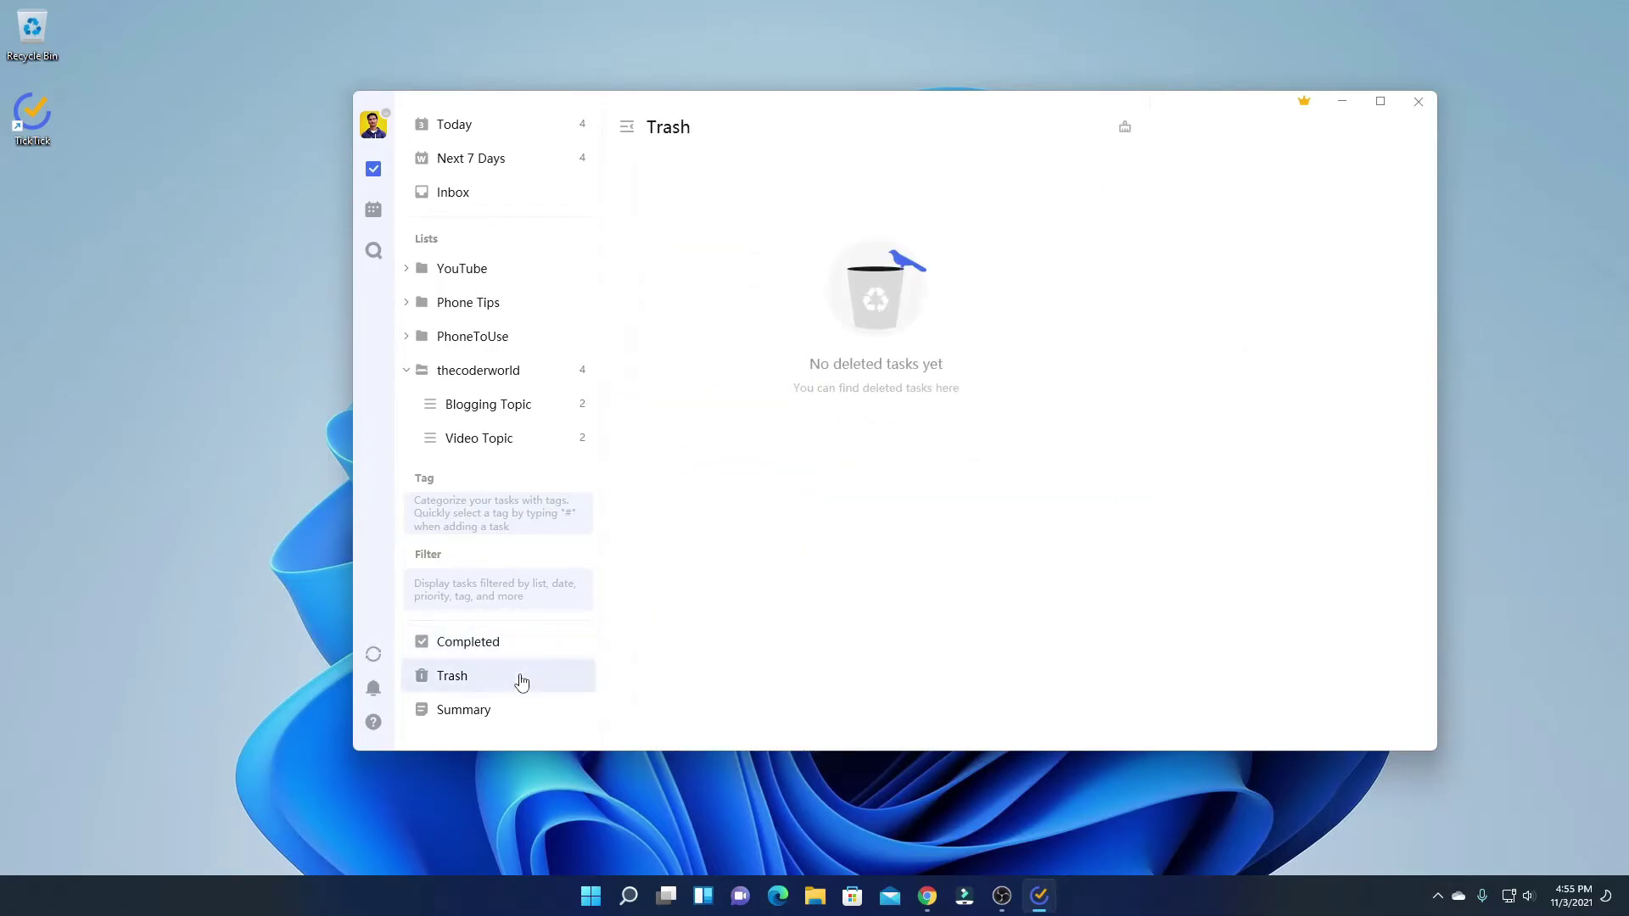
{"action": "left_click", "coordinate": [463, 718]}
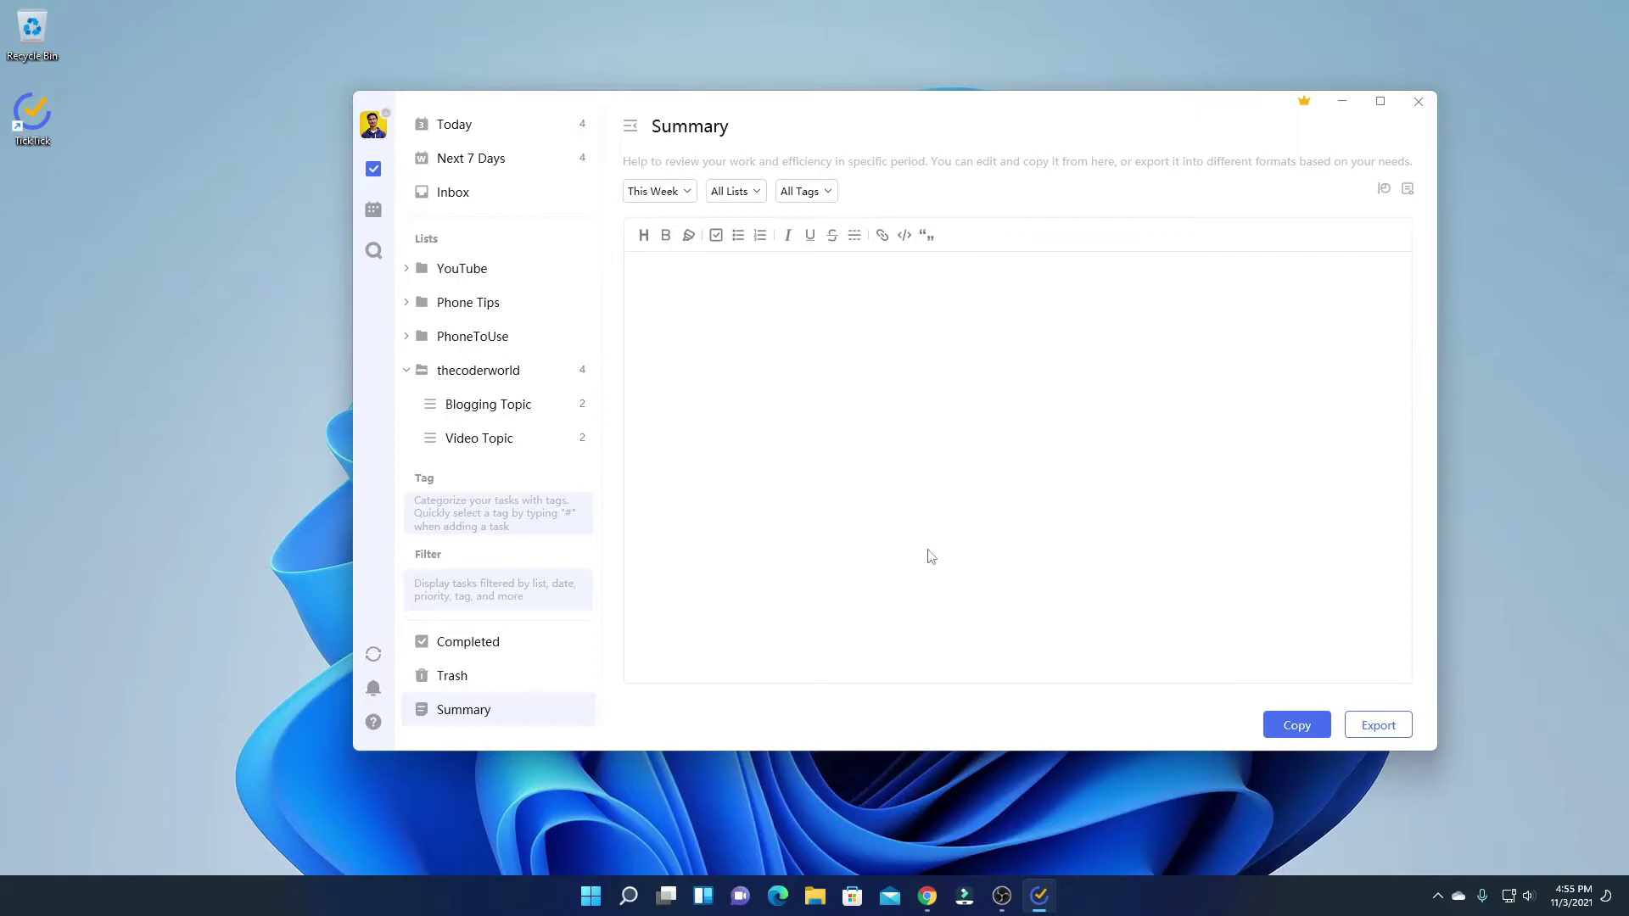
{"action": "left_click", "coordinate": [374, 211]}
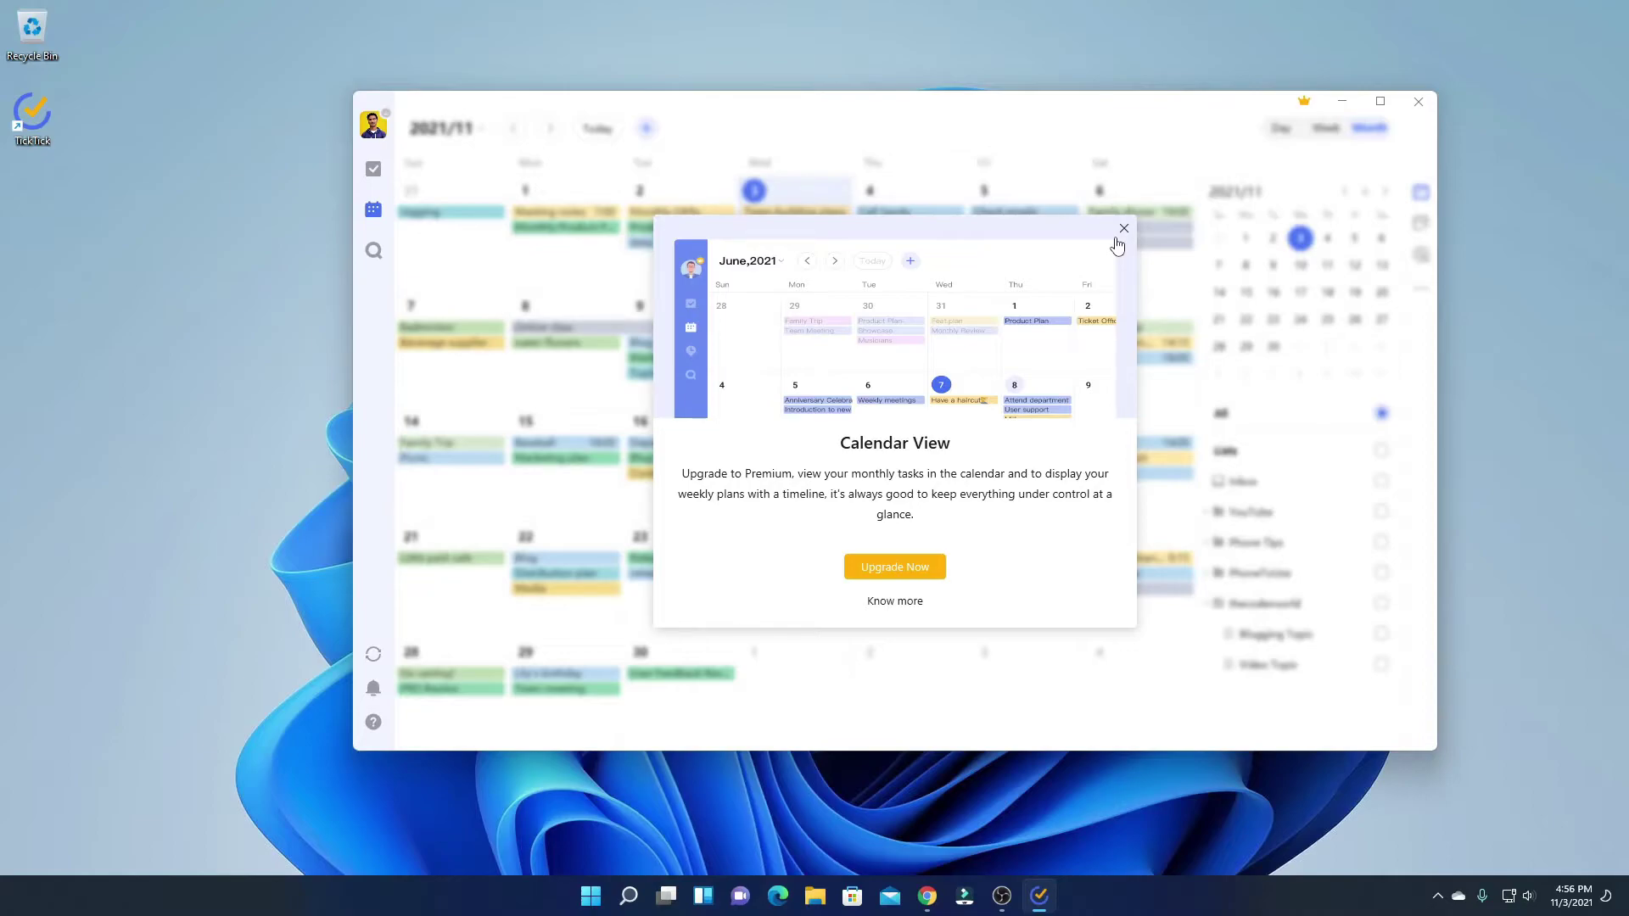
{"action": "left_click", "coordinate": [1123, 229]}
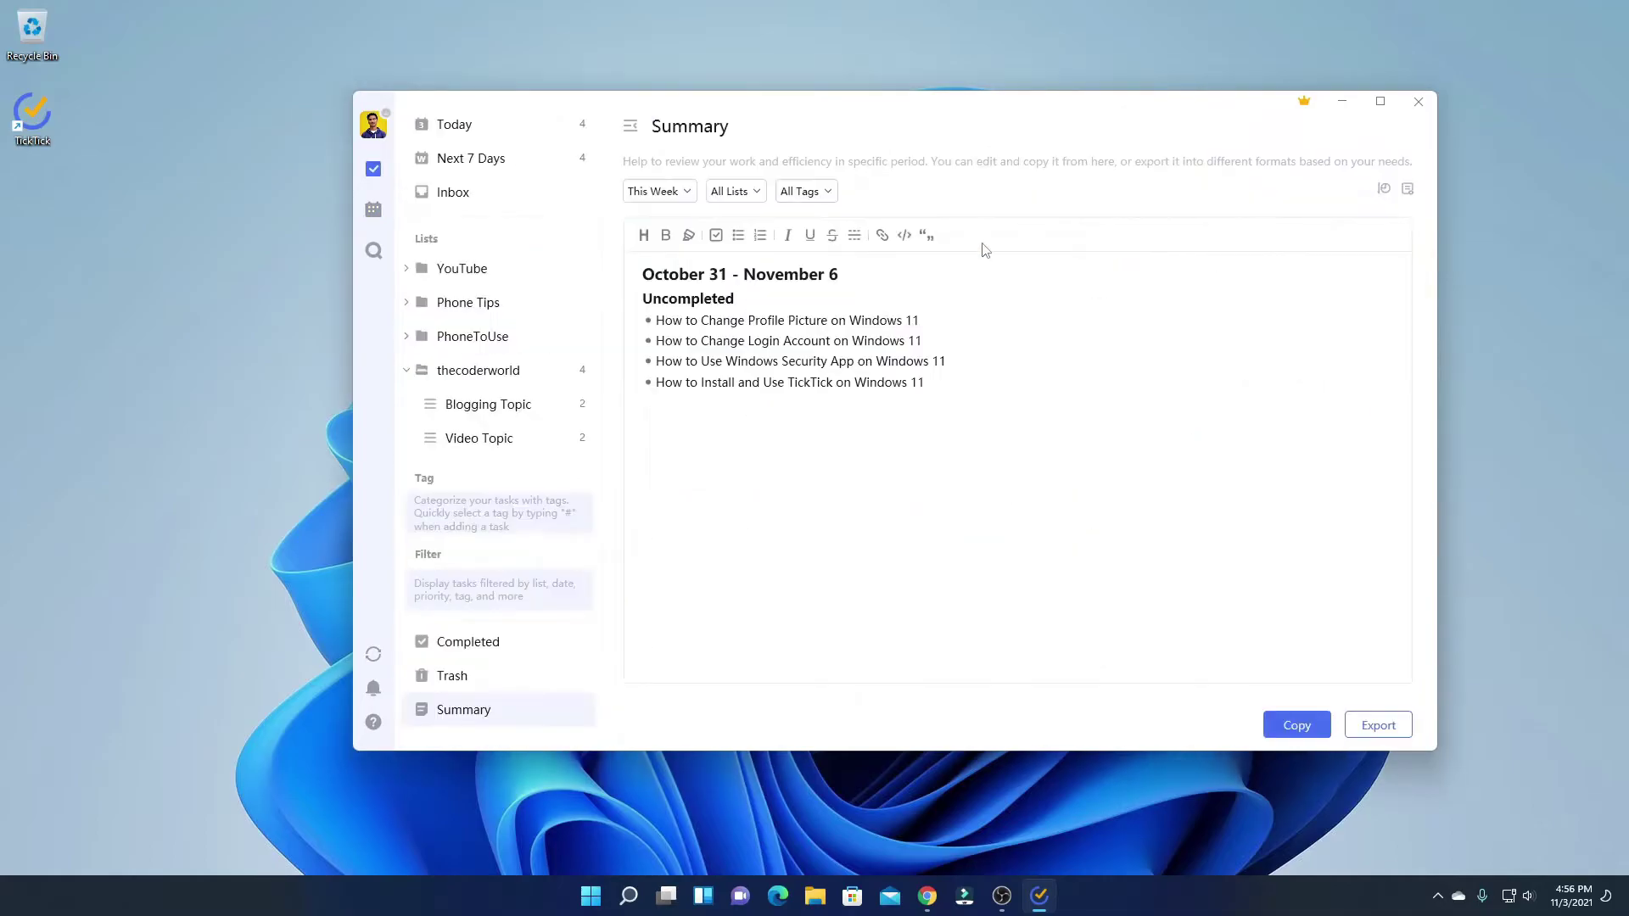
{"action": "left_click", "coordinate": [374, 251]}
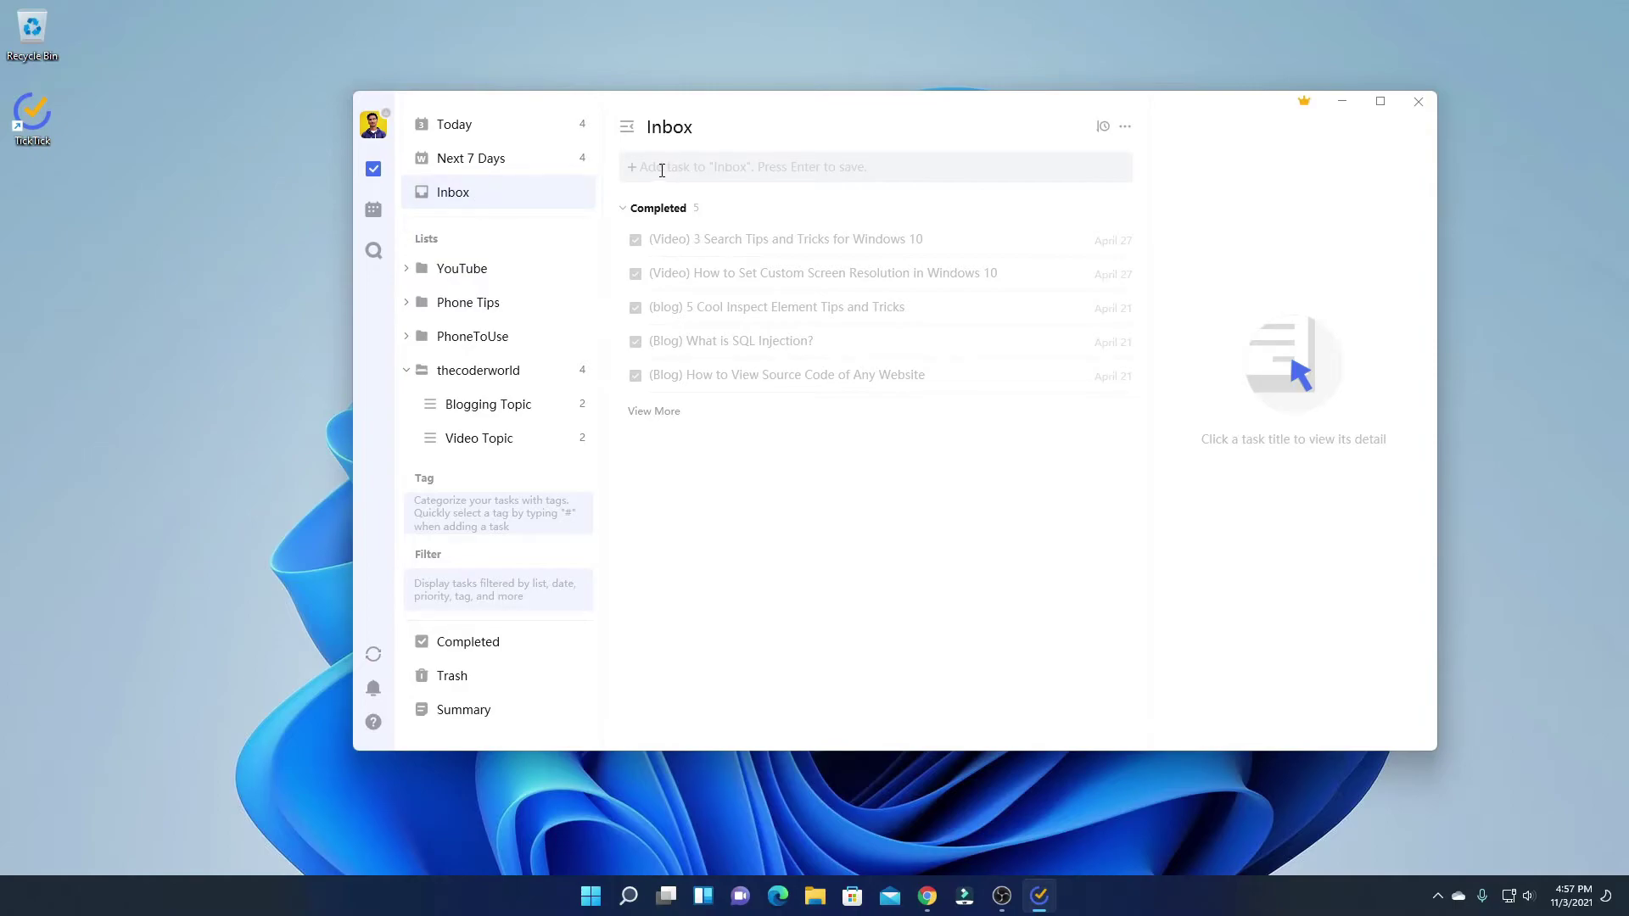
Draft a new Inbox task titled 'Record video'.
{"action": "left_click", "coordinate": [789, 167]}
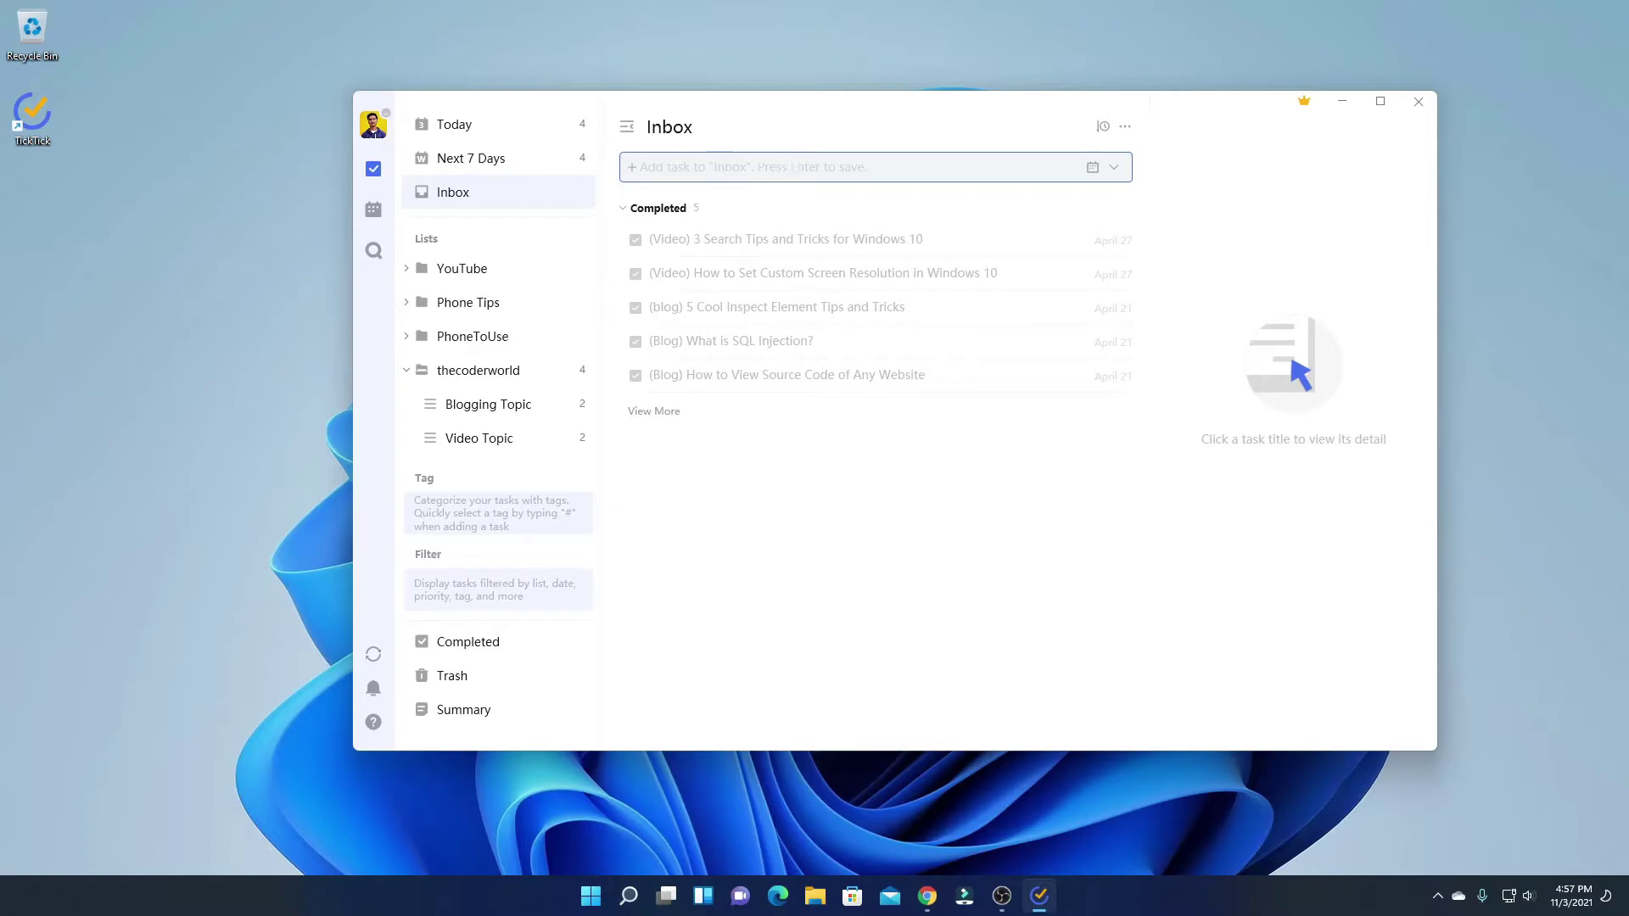
{"action": "type", "text": "Record video"}
{"action": "left_click", "coordinate": [1115, 169]}
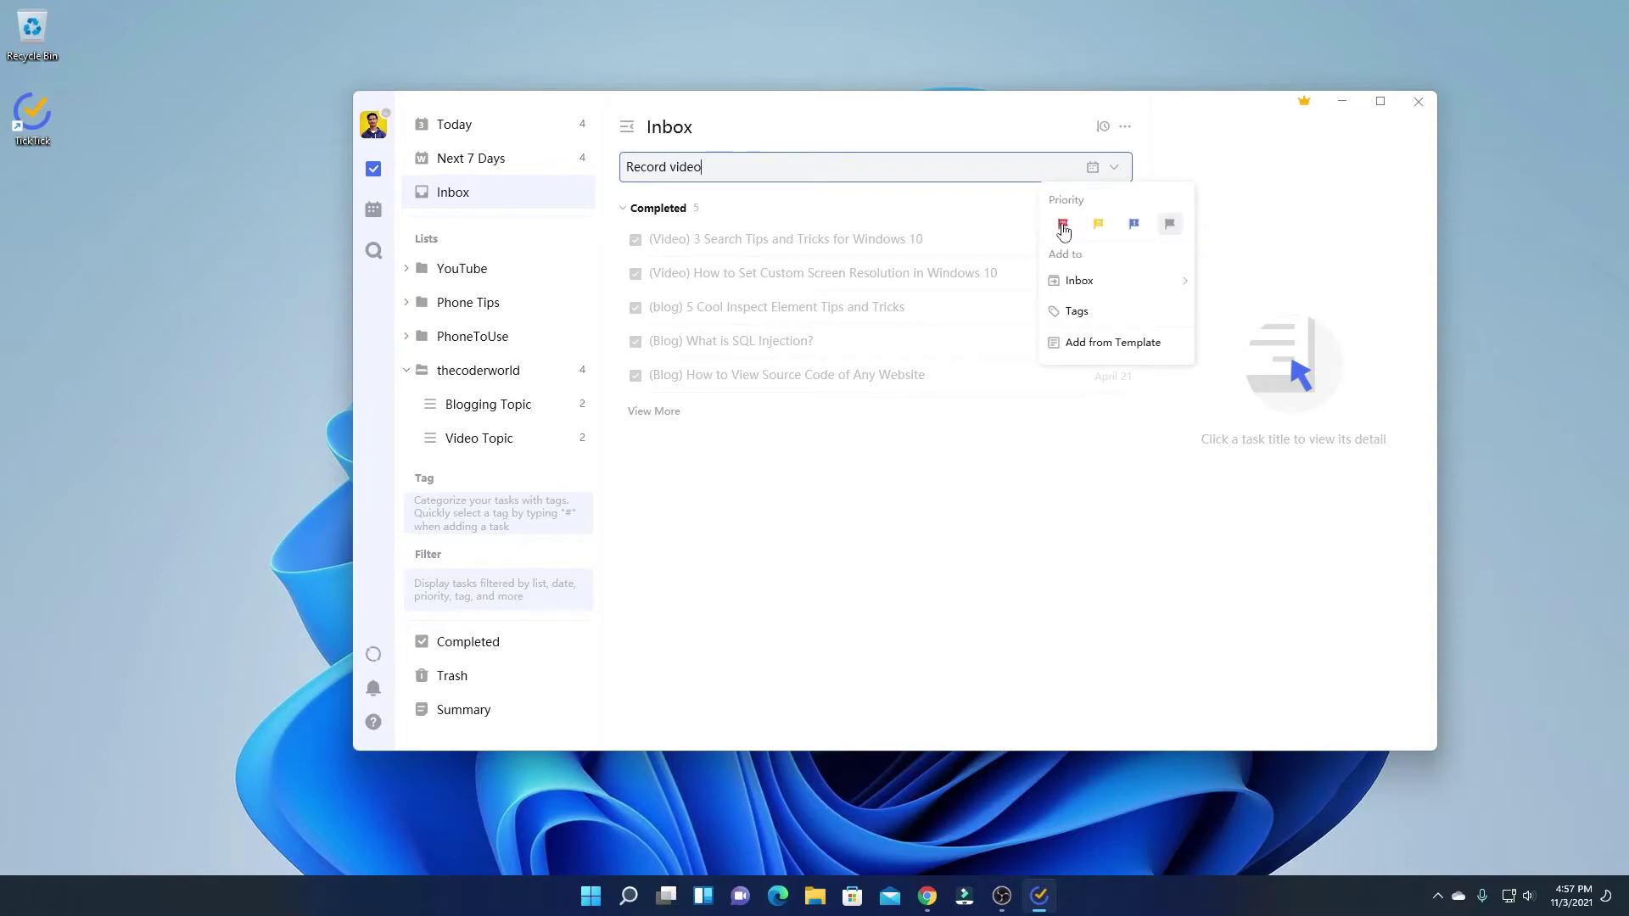
{"action": "left_click", "coordinate": [1133, 224]}
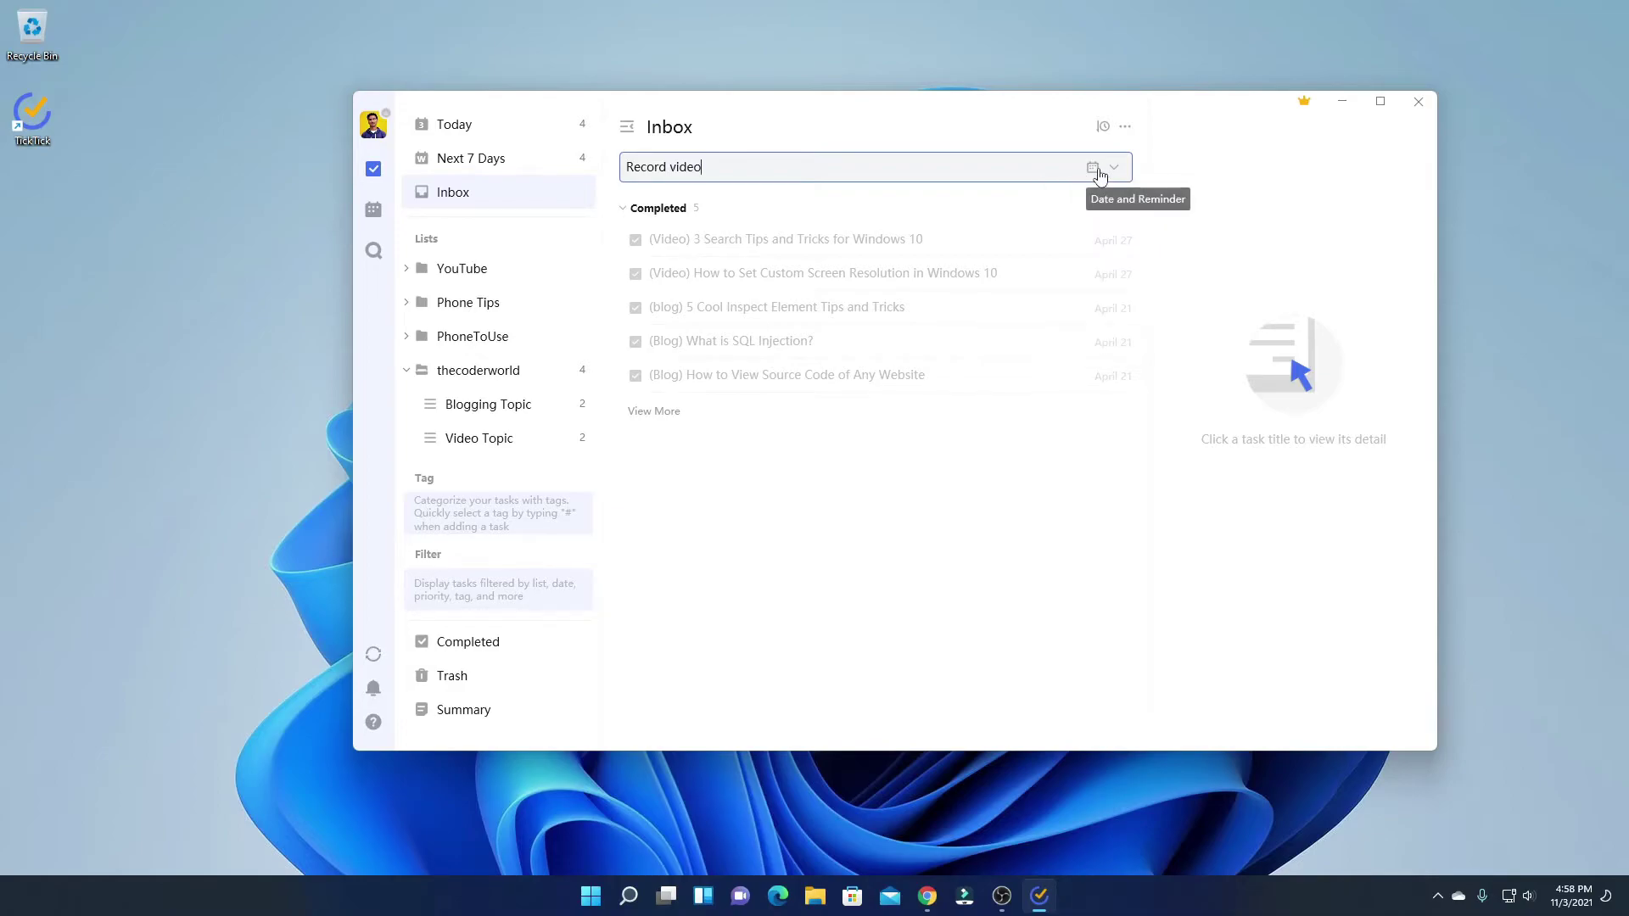
Set the Record video draft's due date to November 4 at 17:30.
{"action": "left_click", "coordinate": [1094, 170]}
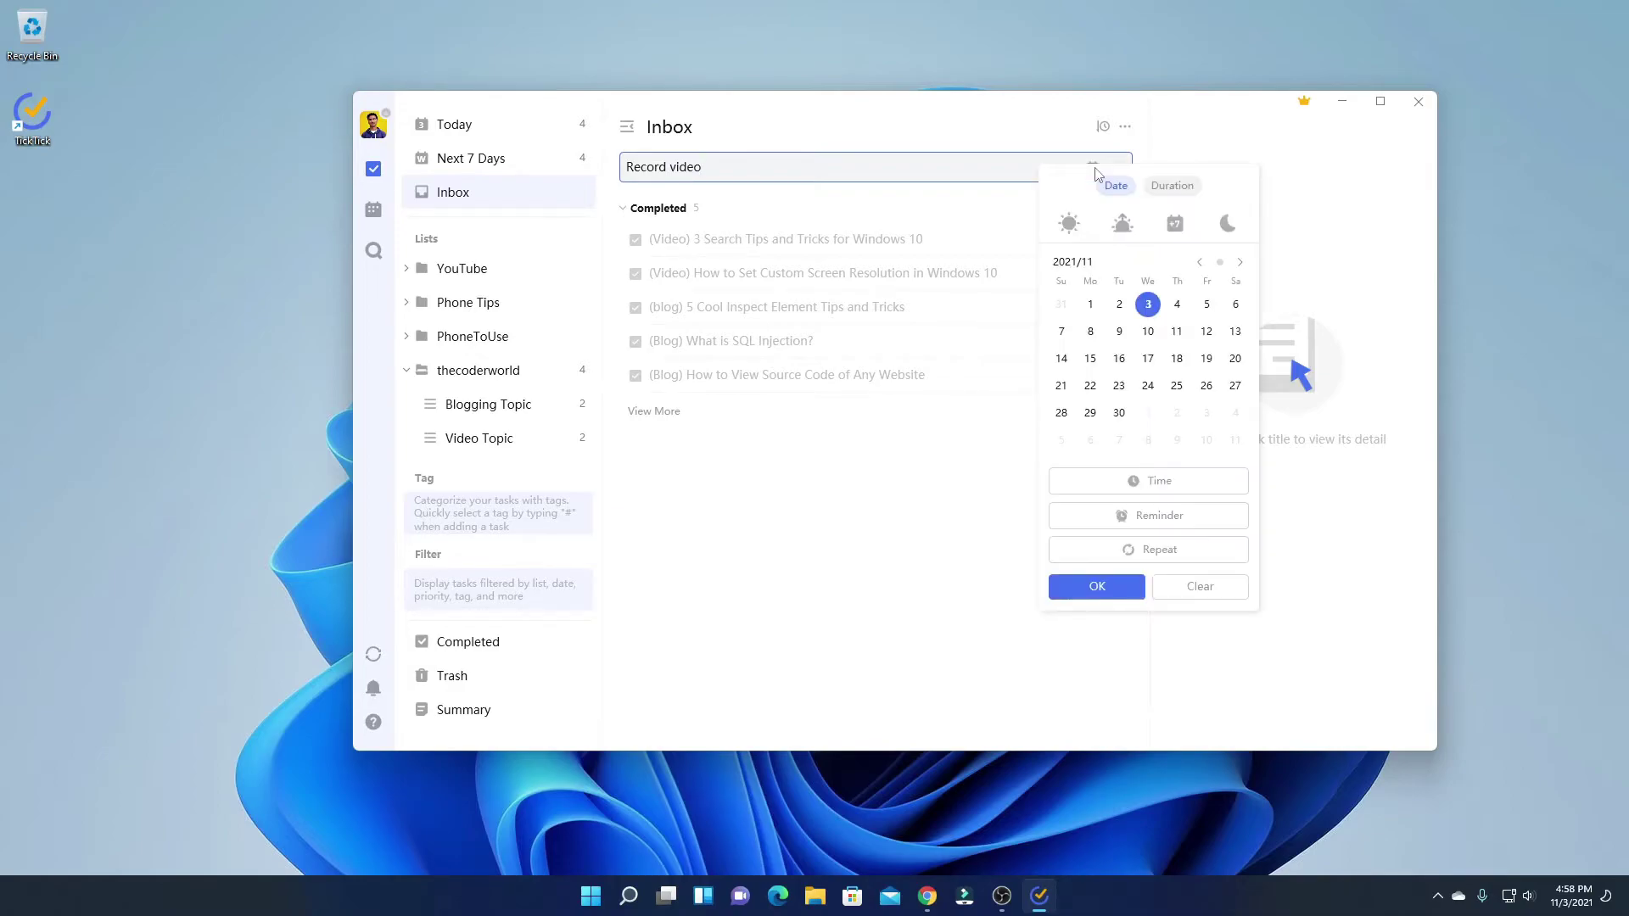
{"action": "left_click", "coordinate": [1178, 316]}
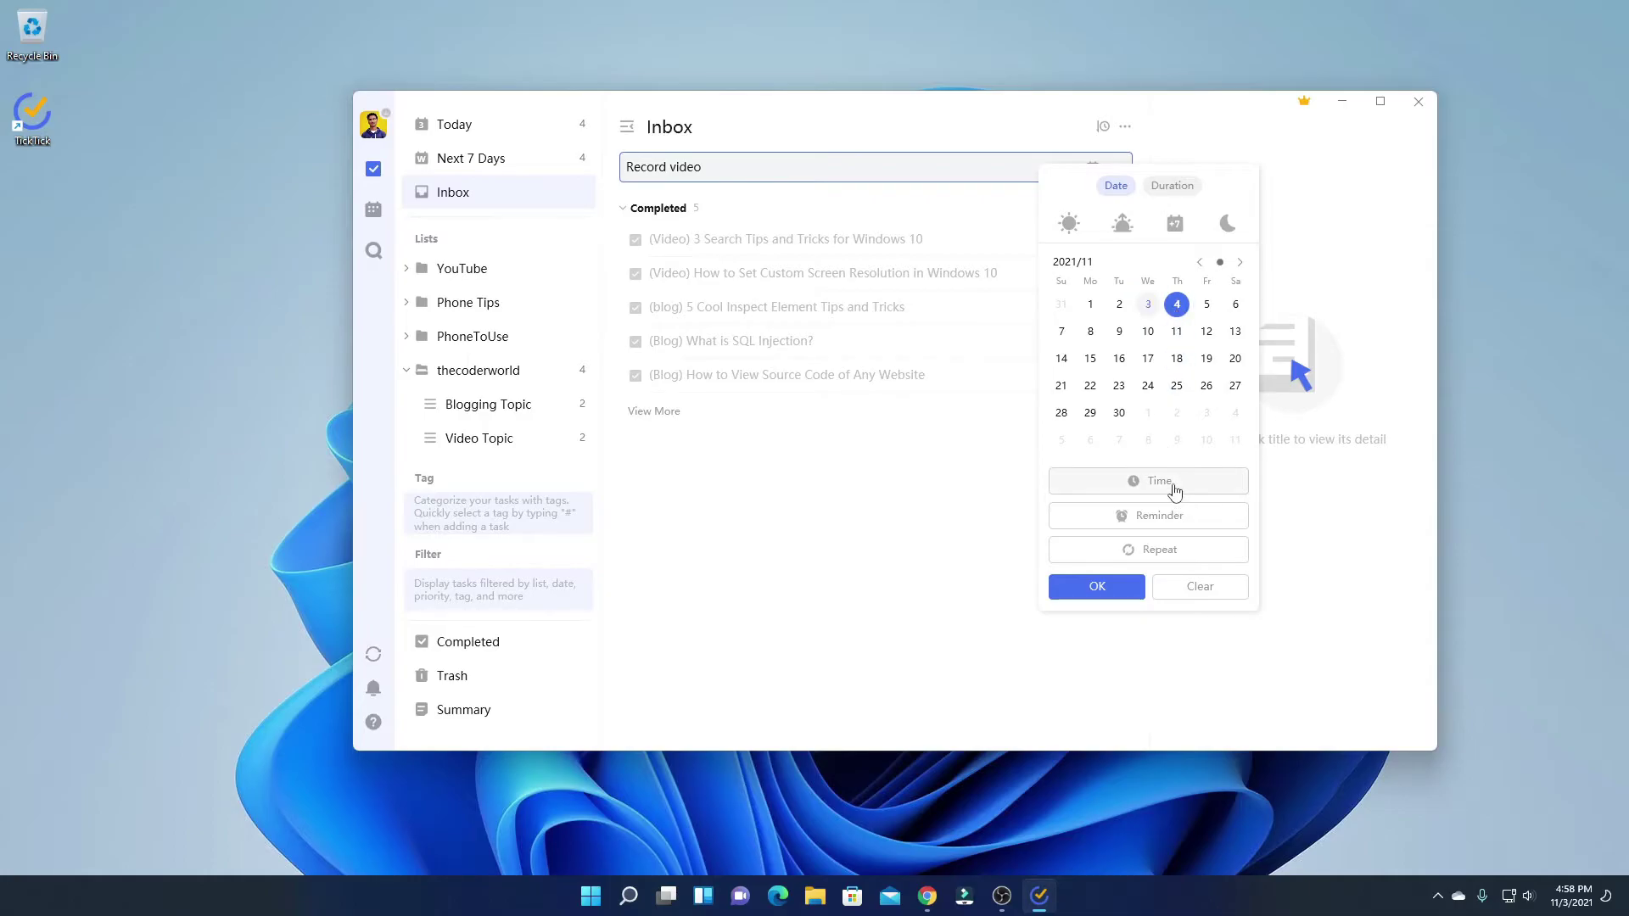
{"action": "left_click", "coordinate": [1172, 482]}
{"action": "left_click", "coordinate": [1164, 563]}
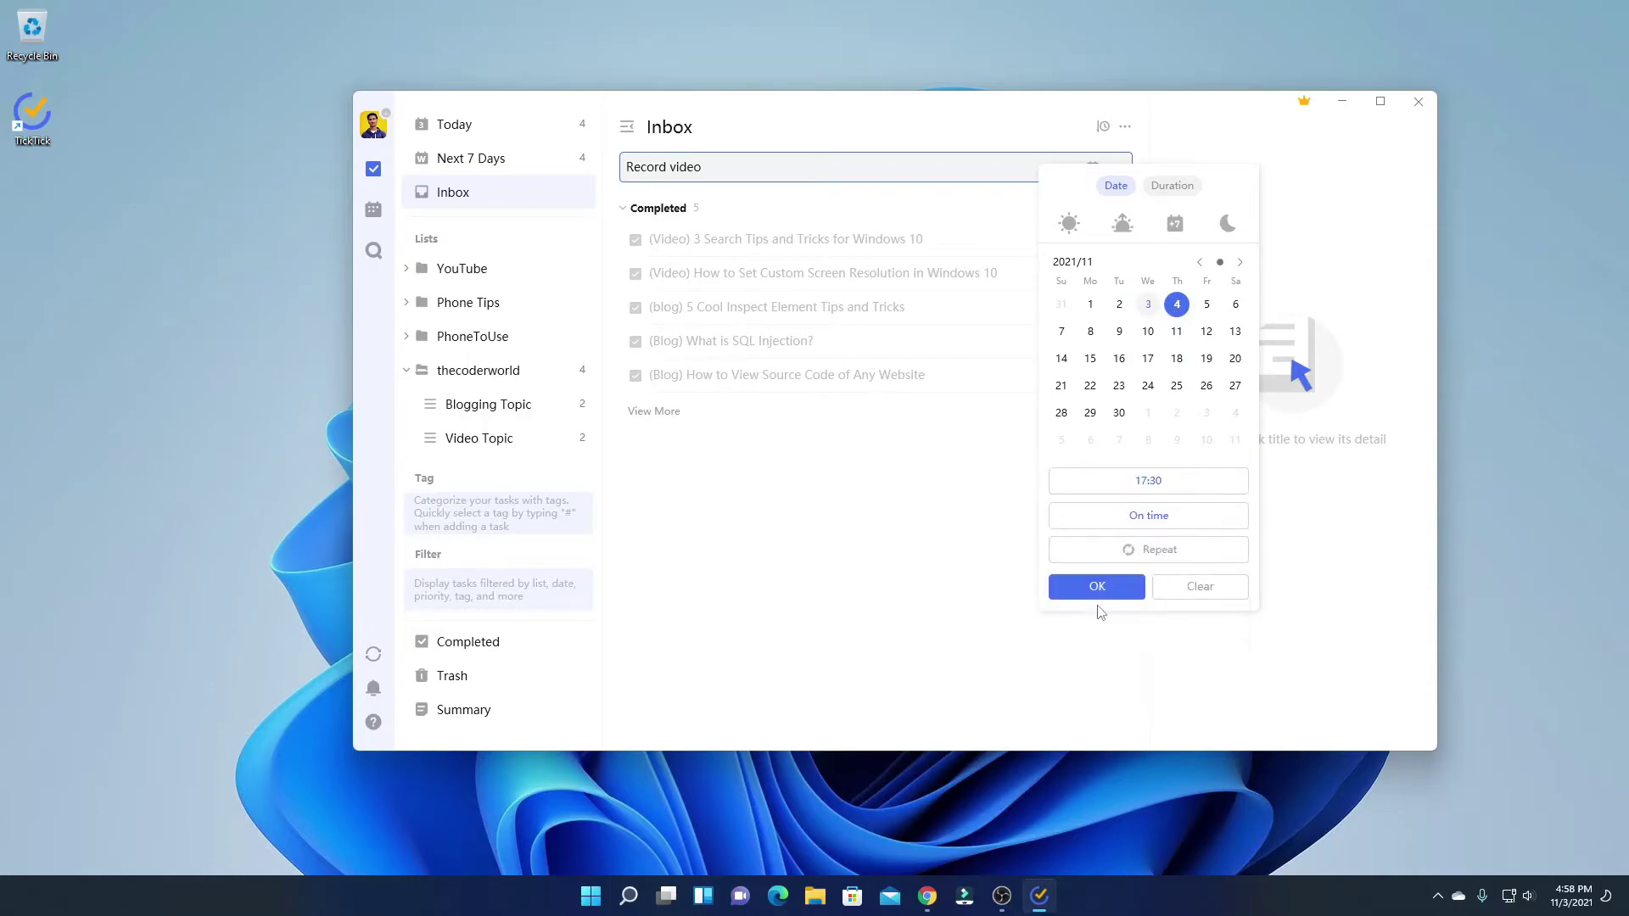
{"action": "left_click", "coordinate": [1120, 591]}
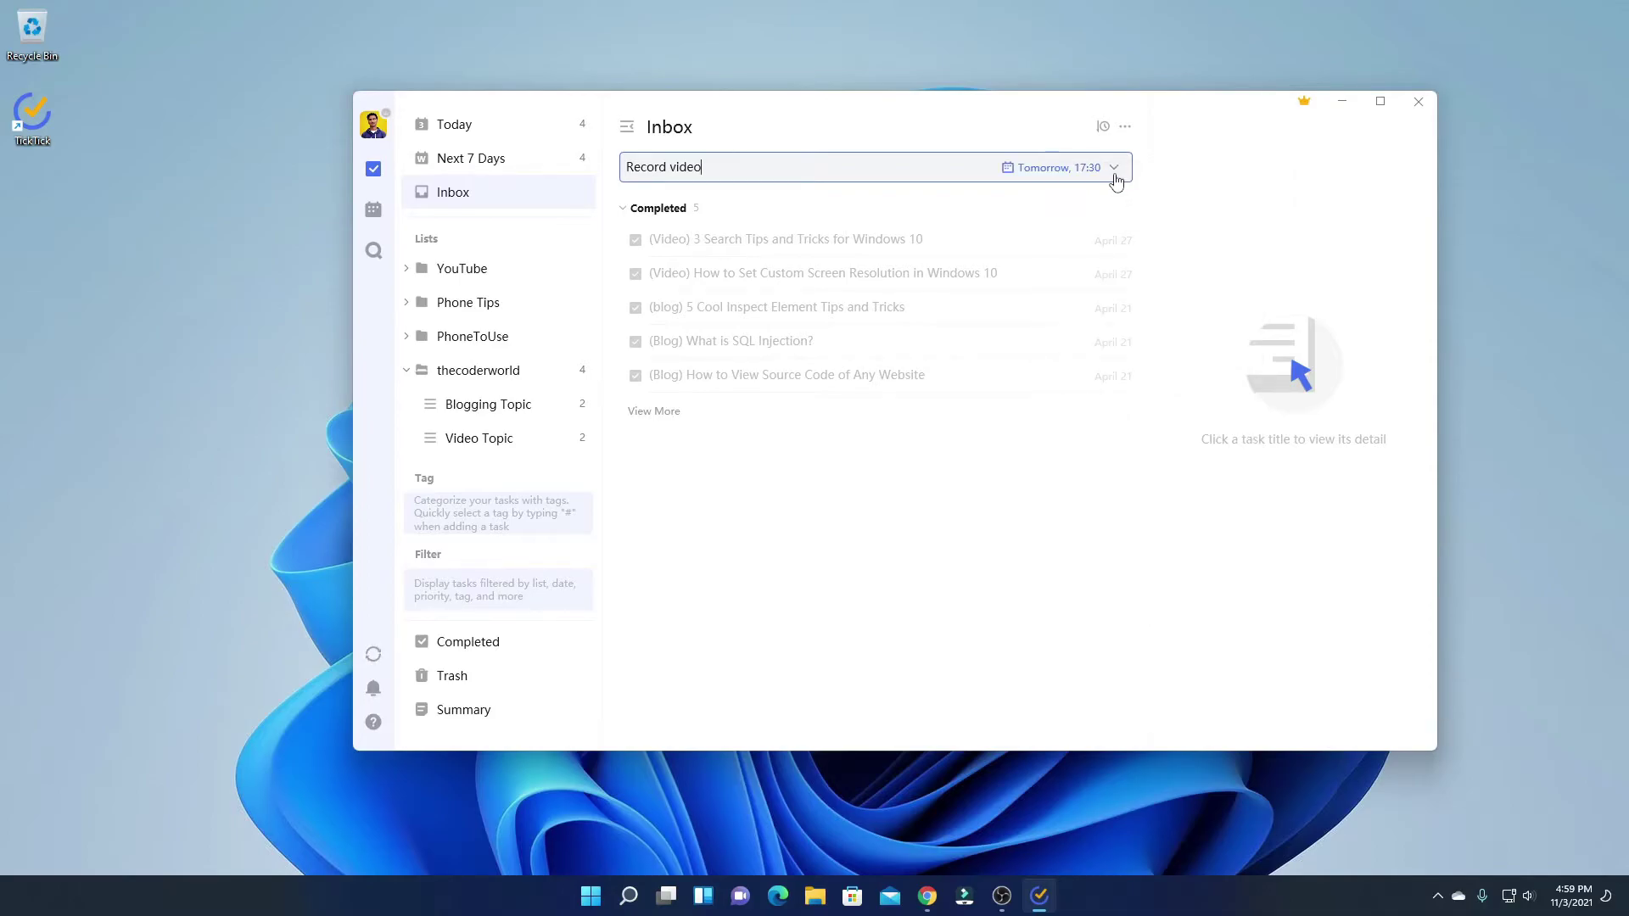
{"action": "left_click", "coordinate": [1114, 169]}
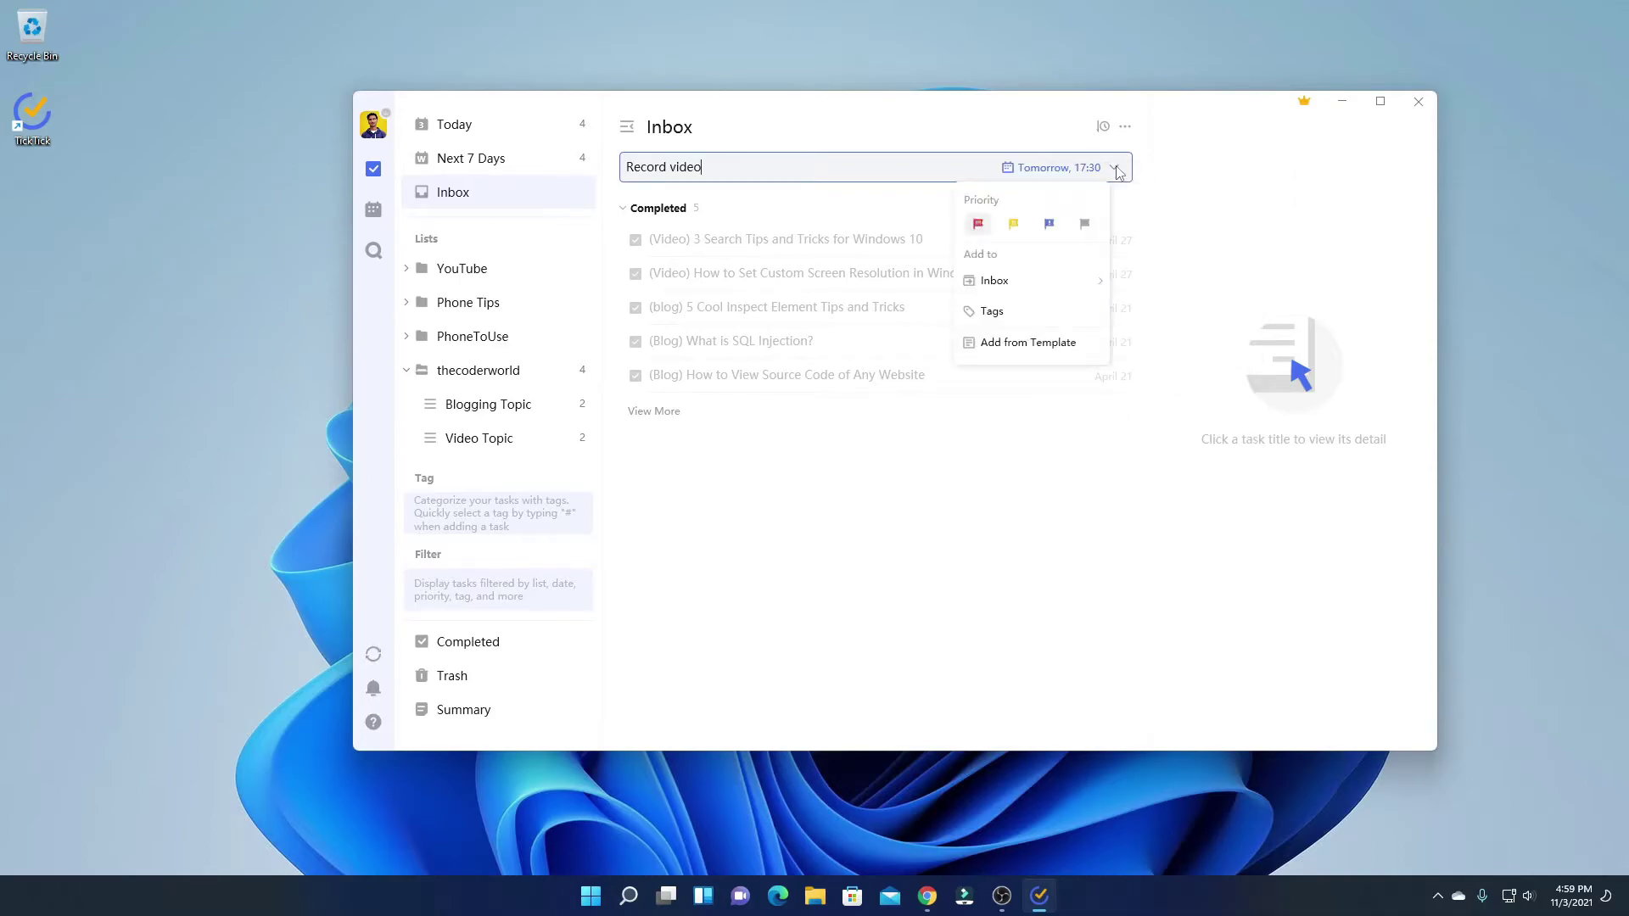
{"action": "left_click", "coordinate": [1024, 313]}
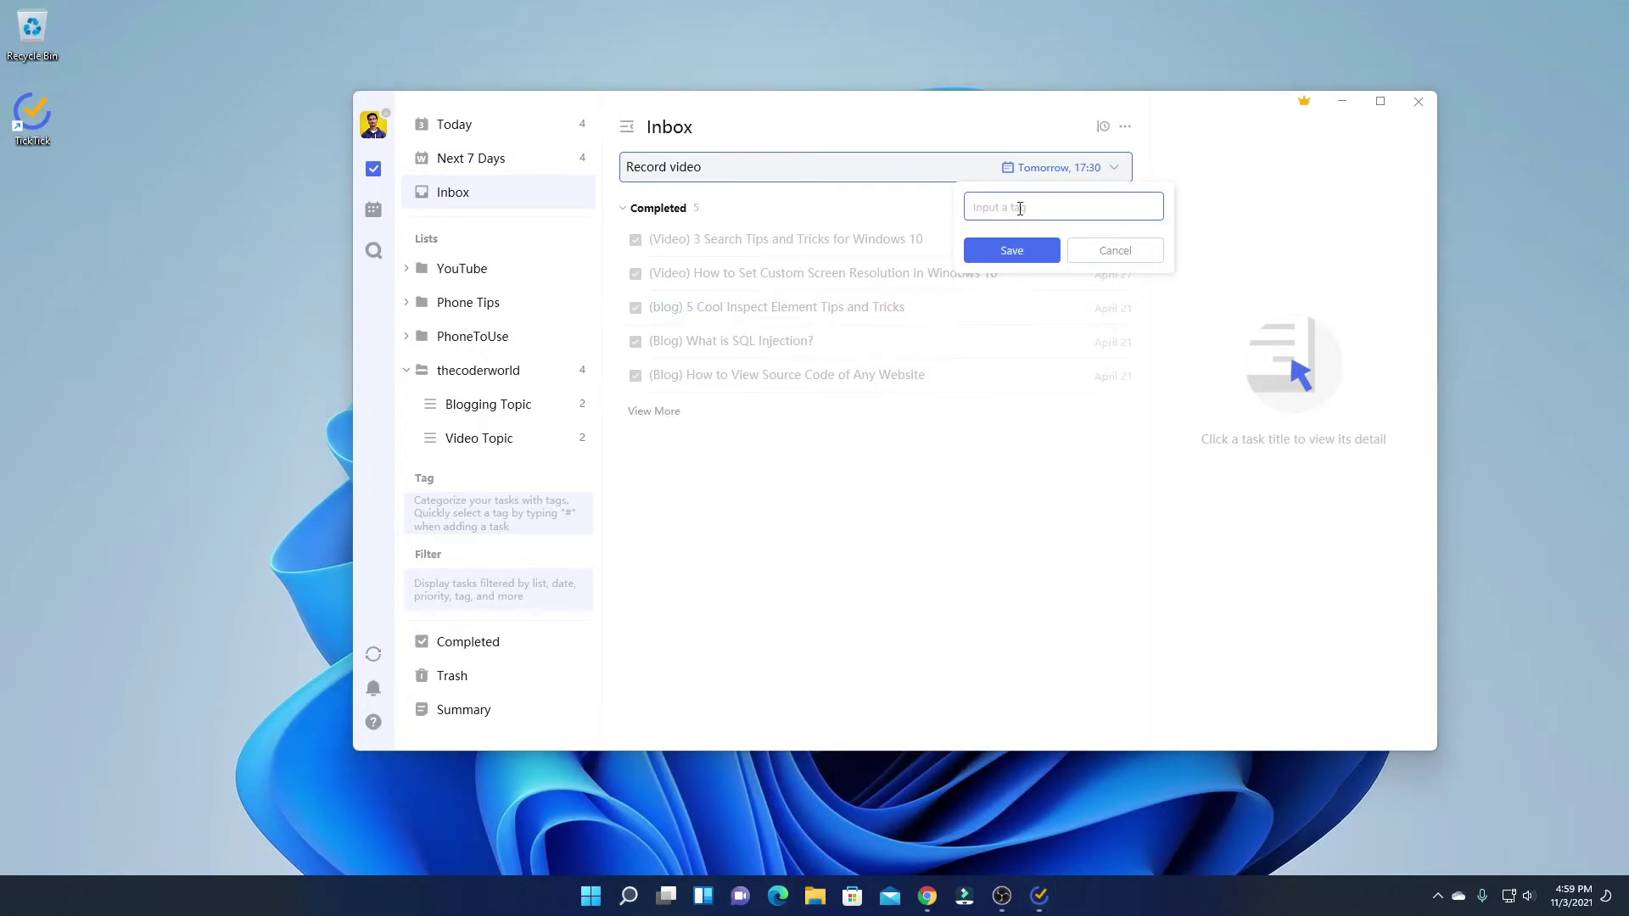
{"action": "left_click", "coordinate": [1020, 209]}
{"action": "type", "text": "#video"}
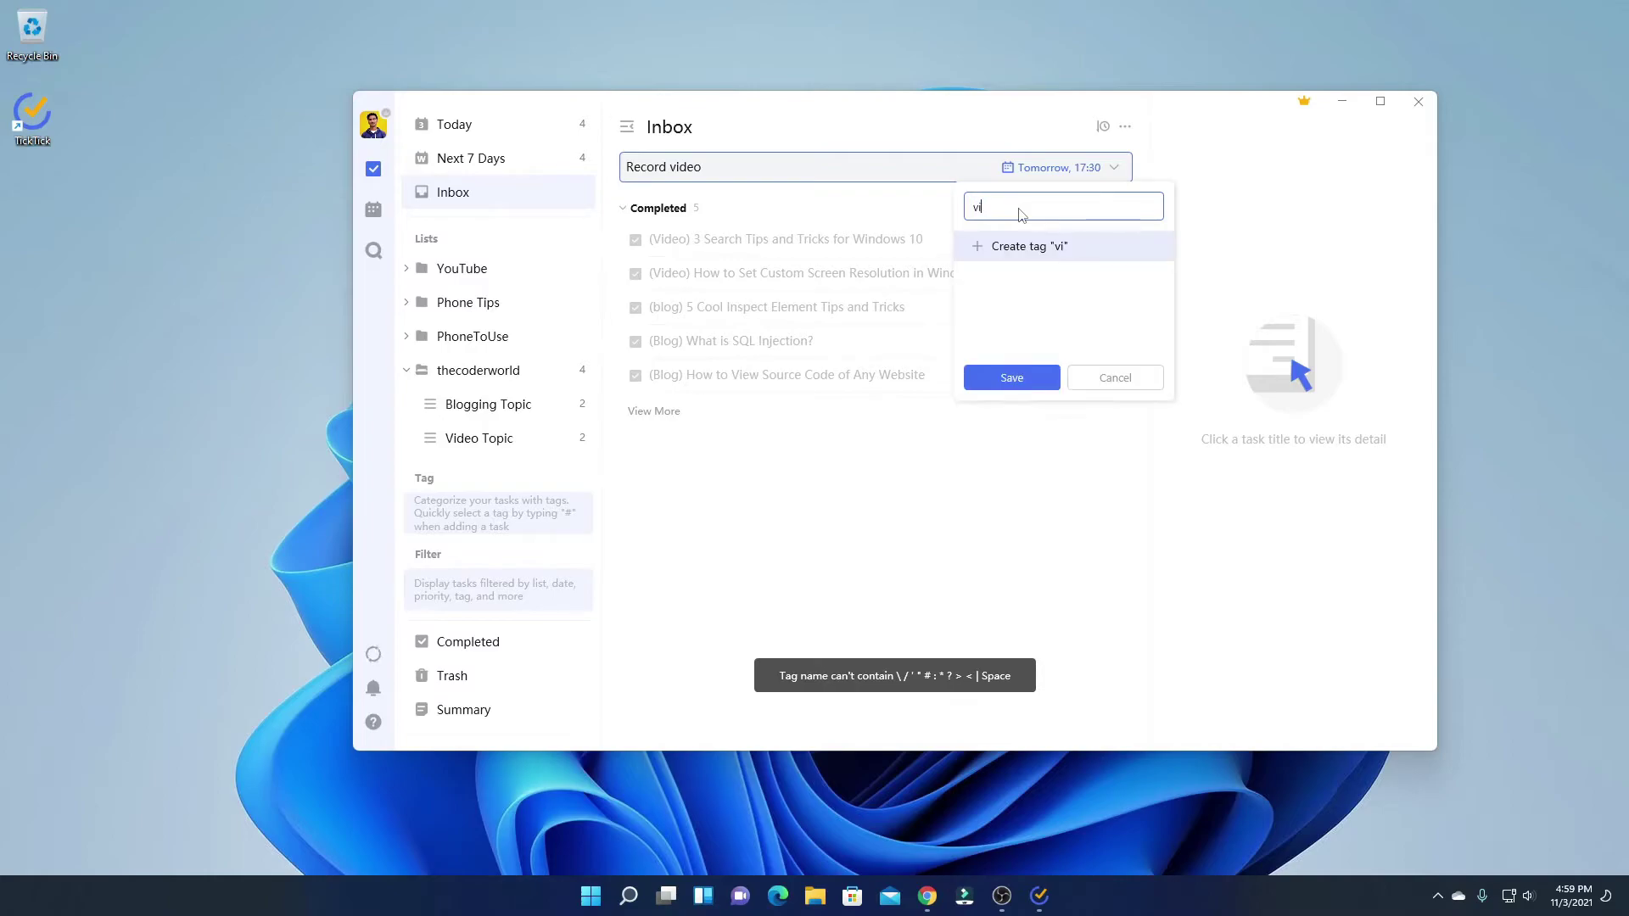
{"action": "left_click", "coordinate": [1010, 378]}
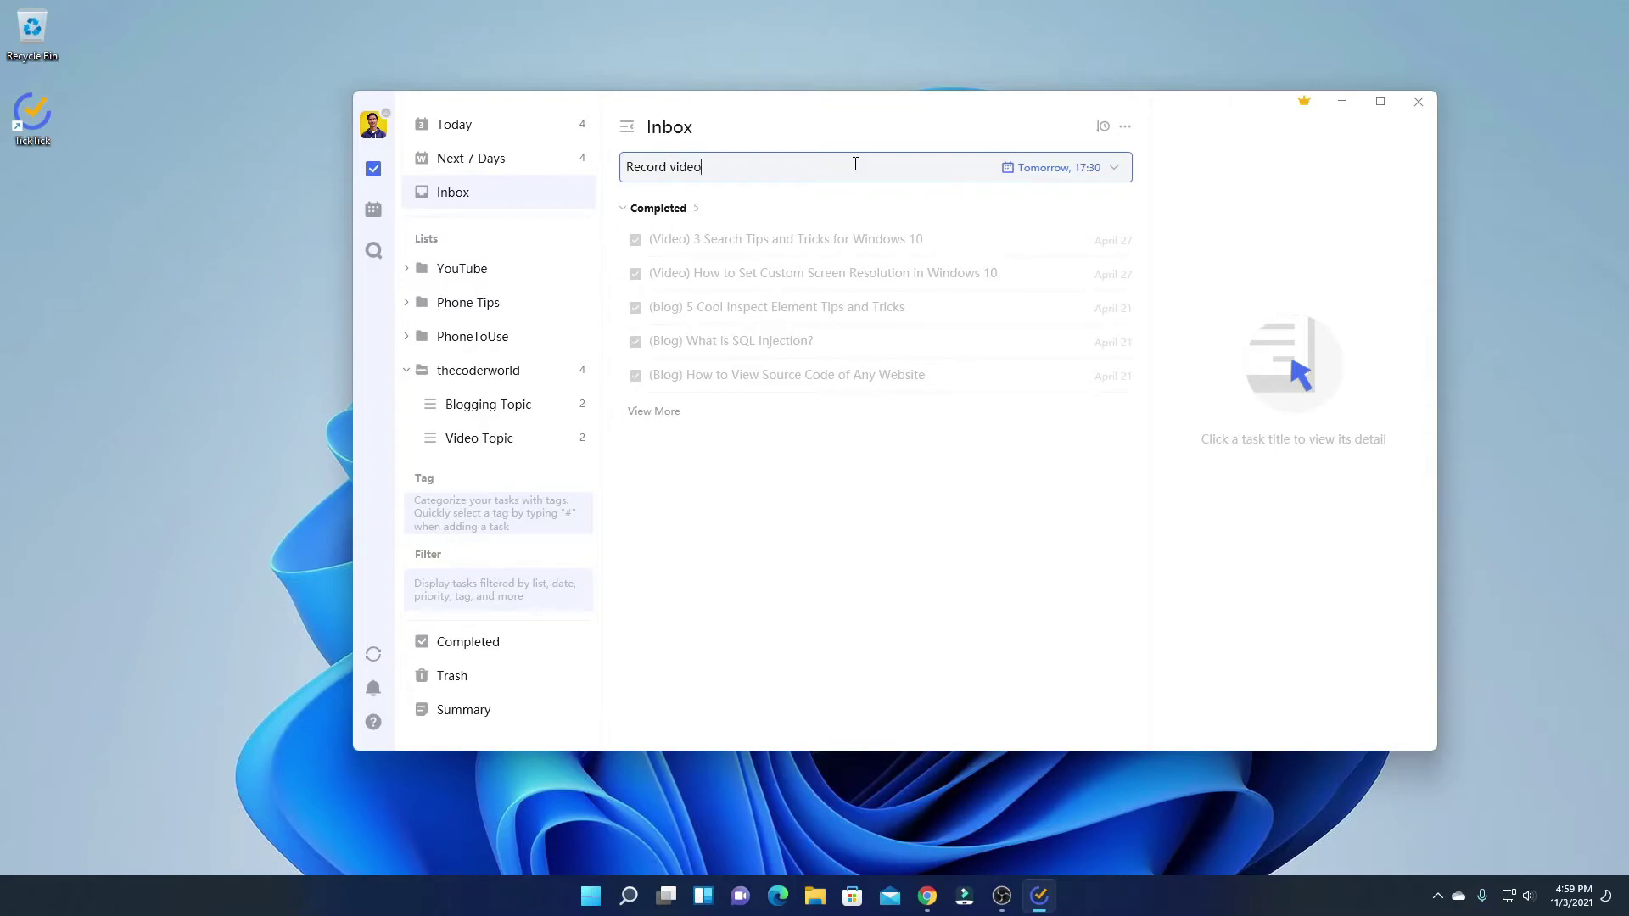
Save Record video and describe it: 'I have to record a video for thecoderworld youtube channel.'.
{"action": "key", "text": "Return"}
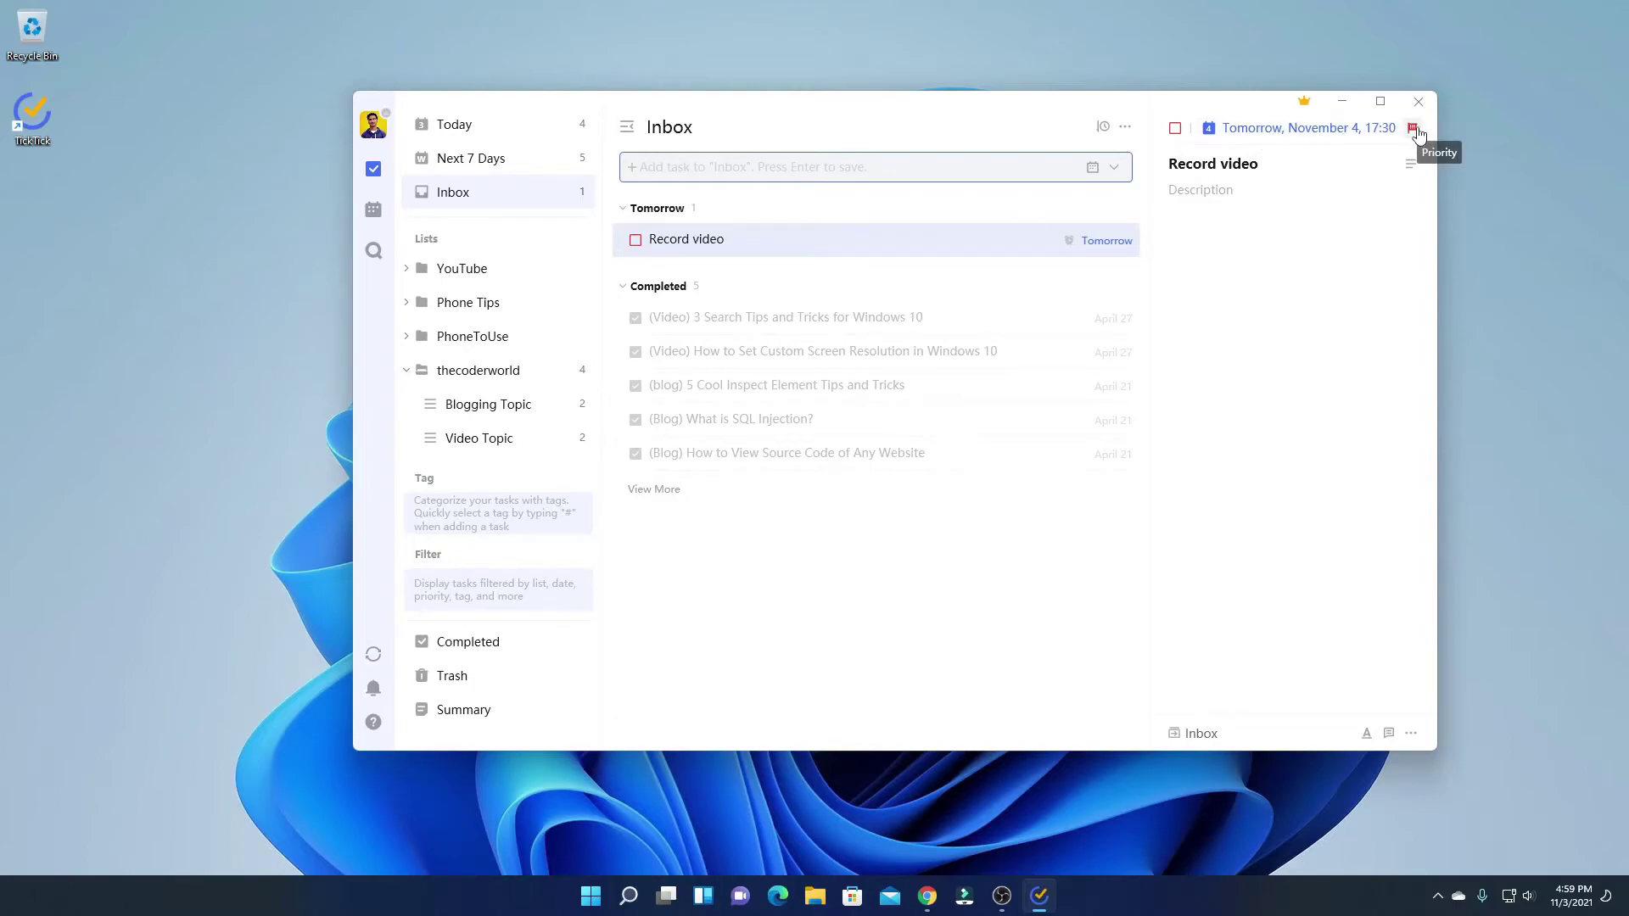
{"action": "left_click", "coordinate": [983, 255]}
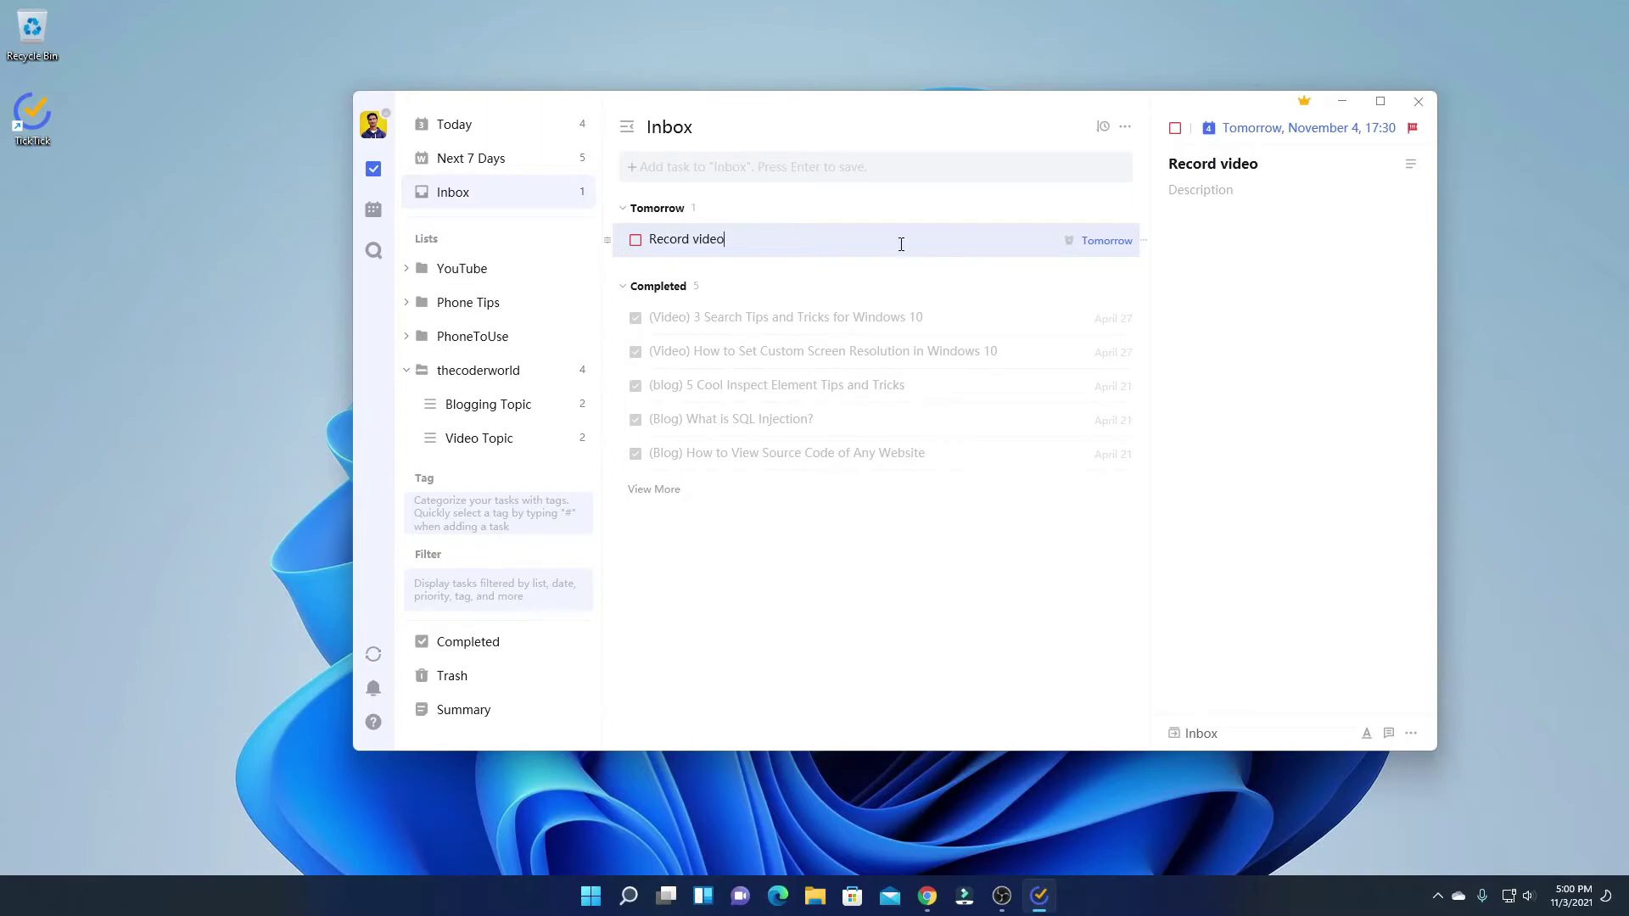
{"action": "left_click", "coordinate": [1272, 201]}
{"action": "type", "text": "I have to record a video for thecod"}
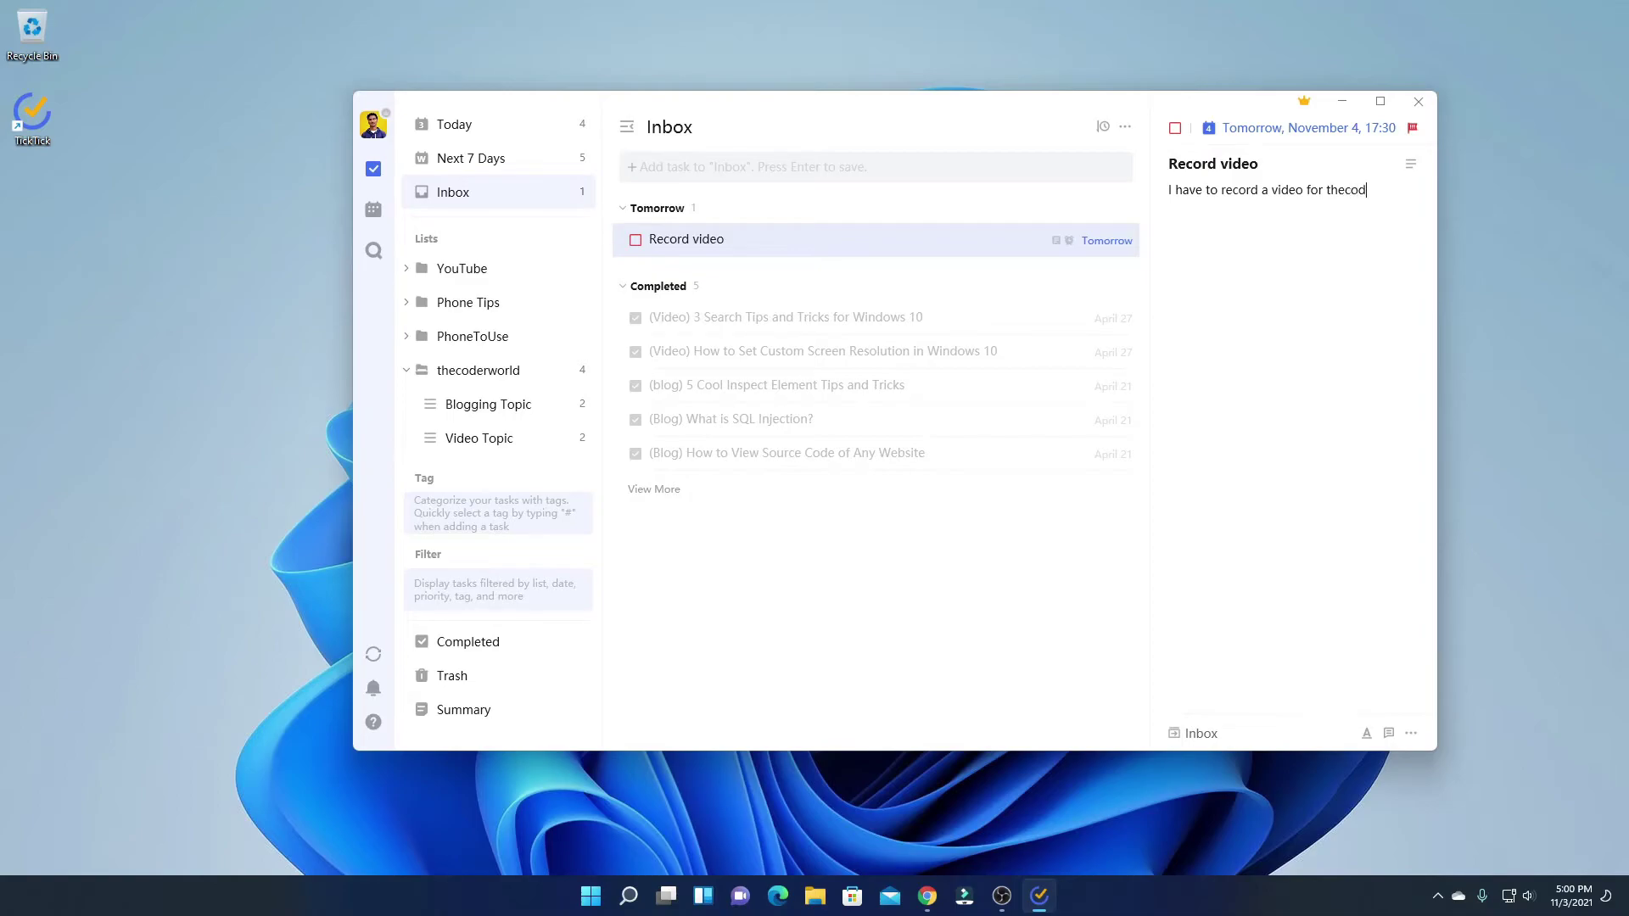
{"action": "type", "text": "erworld youtube channel."}
Show all completed Inbox tasks, complete Record video, and collapse the sidebar Lists section.
{"action": "left_click", "coordinate": [653, 489]}
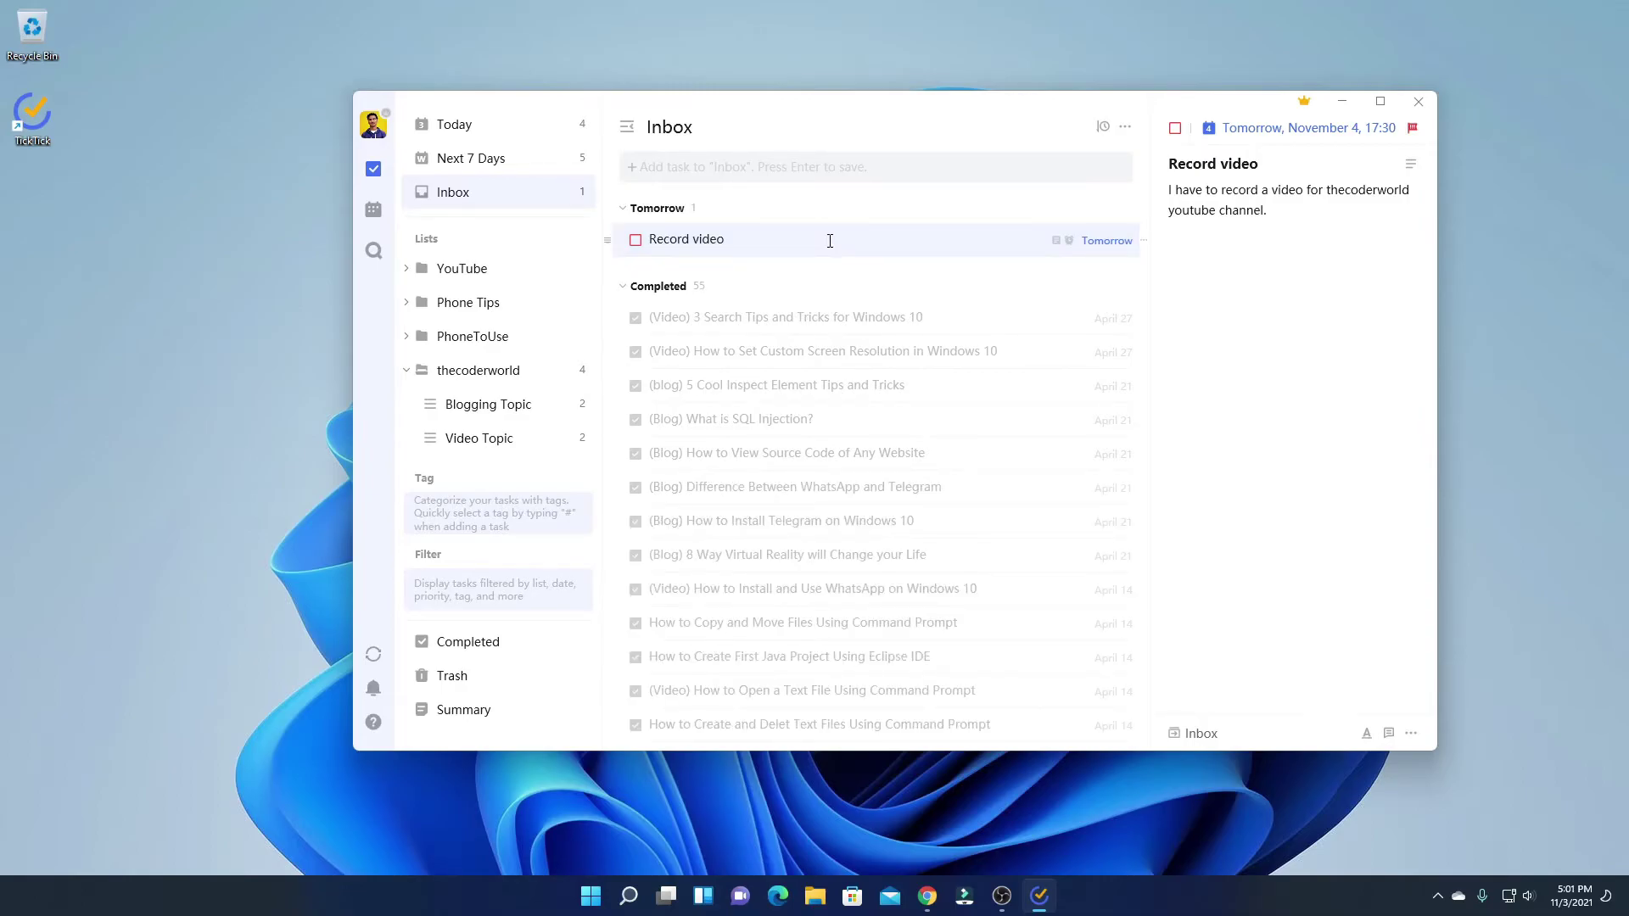
{"action": "left_click", "coordinate": [635, 241]}
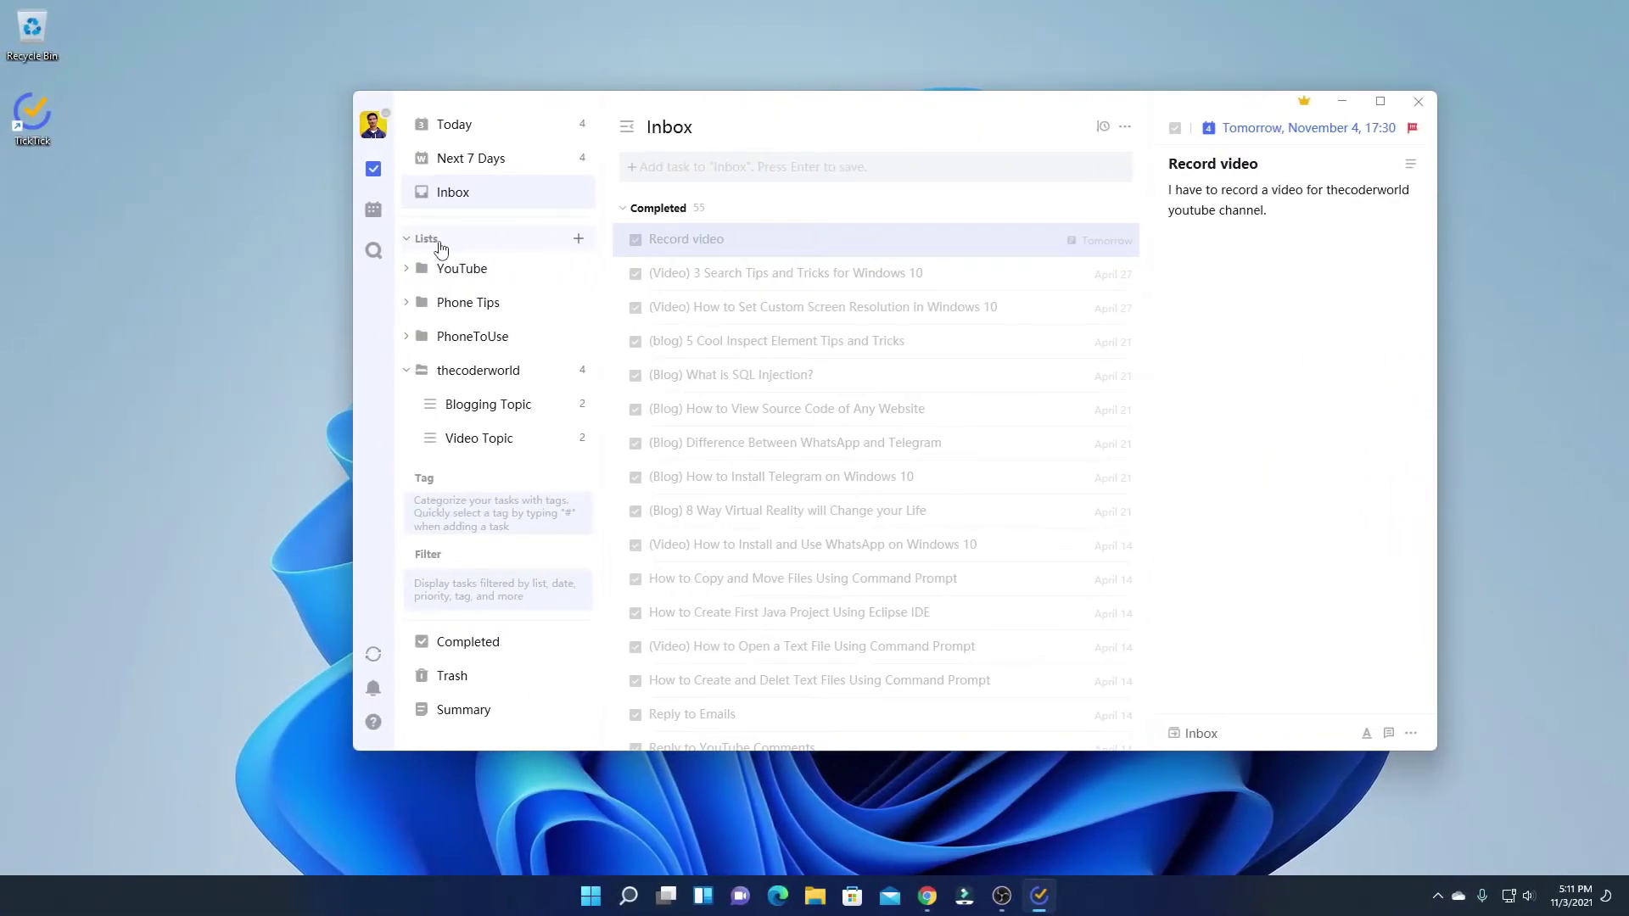
{"action": "left_click", "coordinate": [486, 245]}
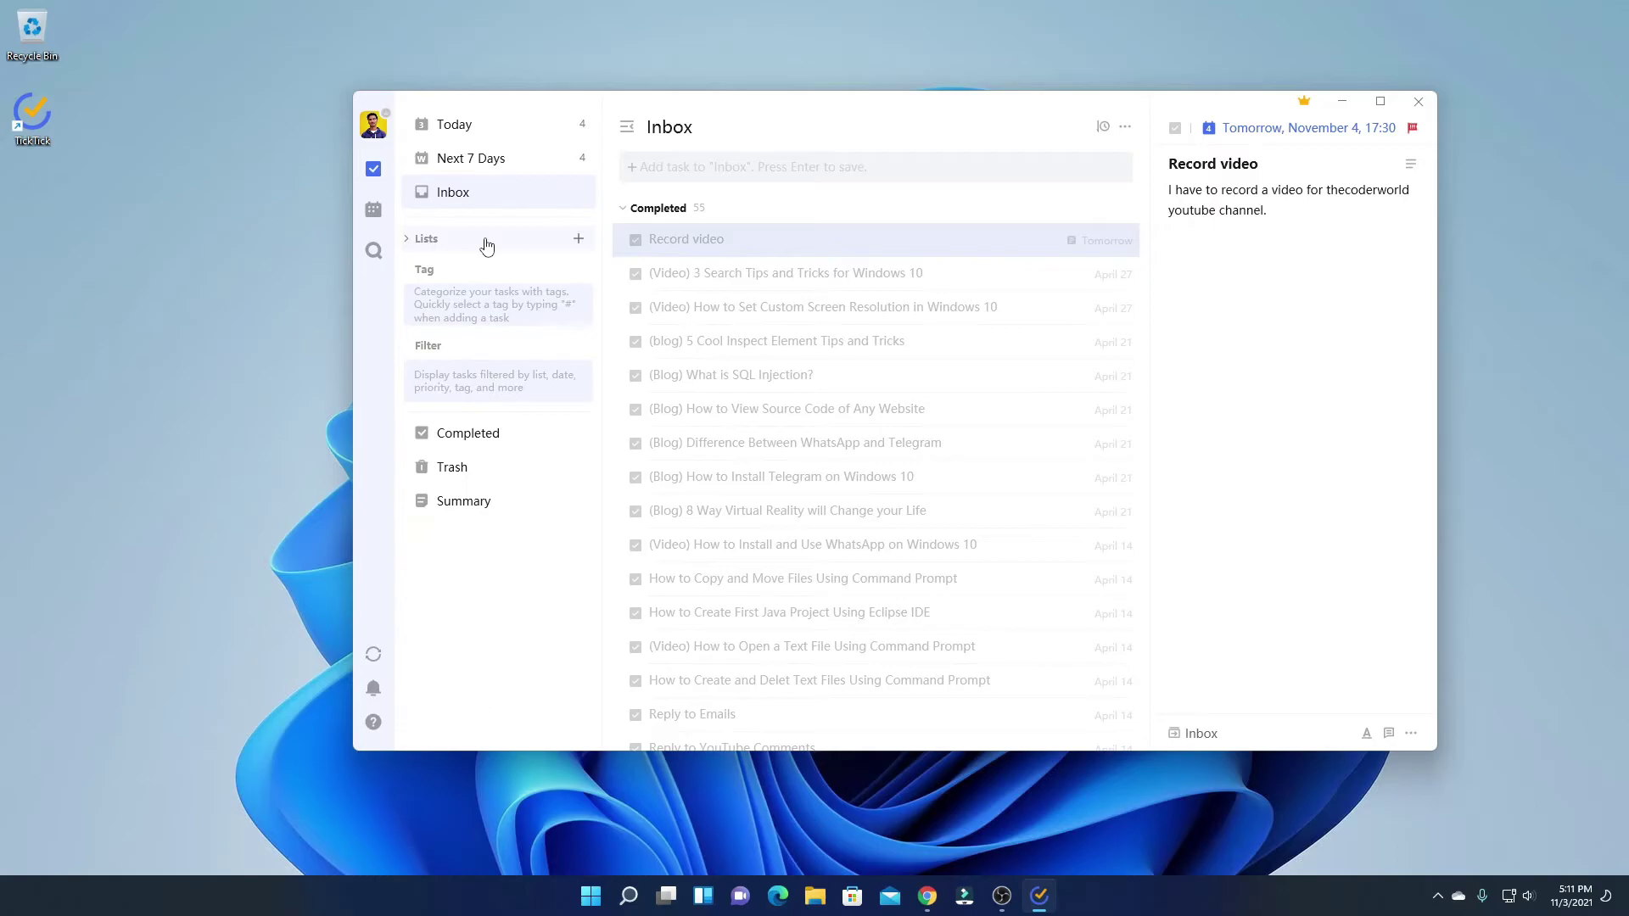
Create a Task List named 'Video' inside a new folder 'ASDF'.
{"action": "left_click", "coordinate": [584, 244]}
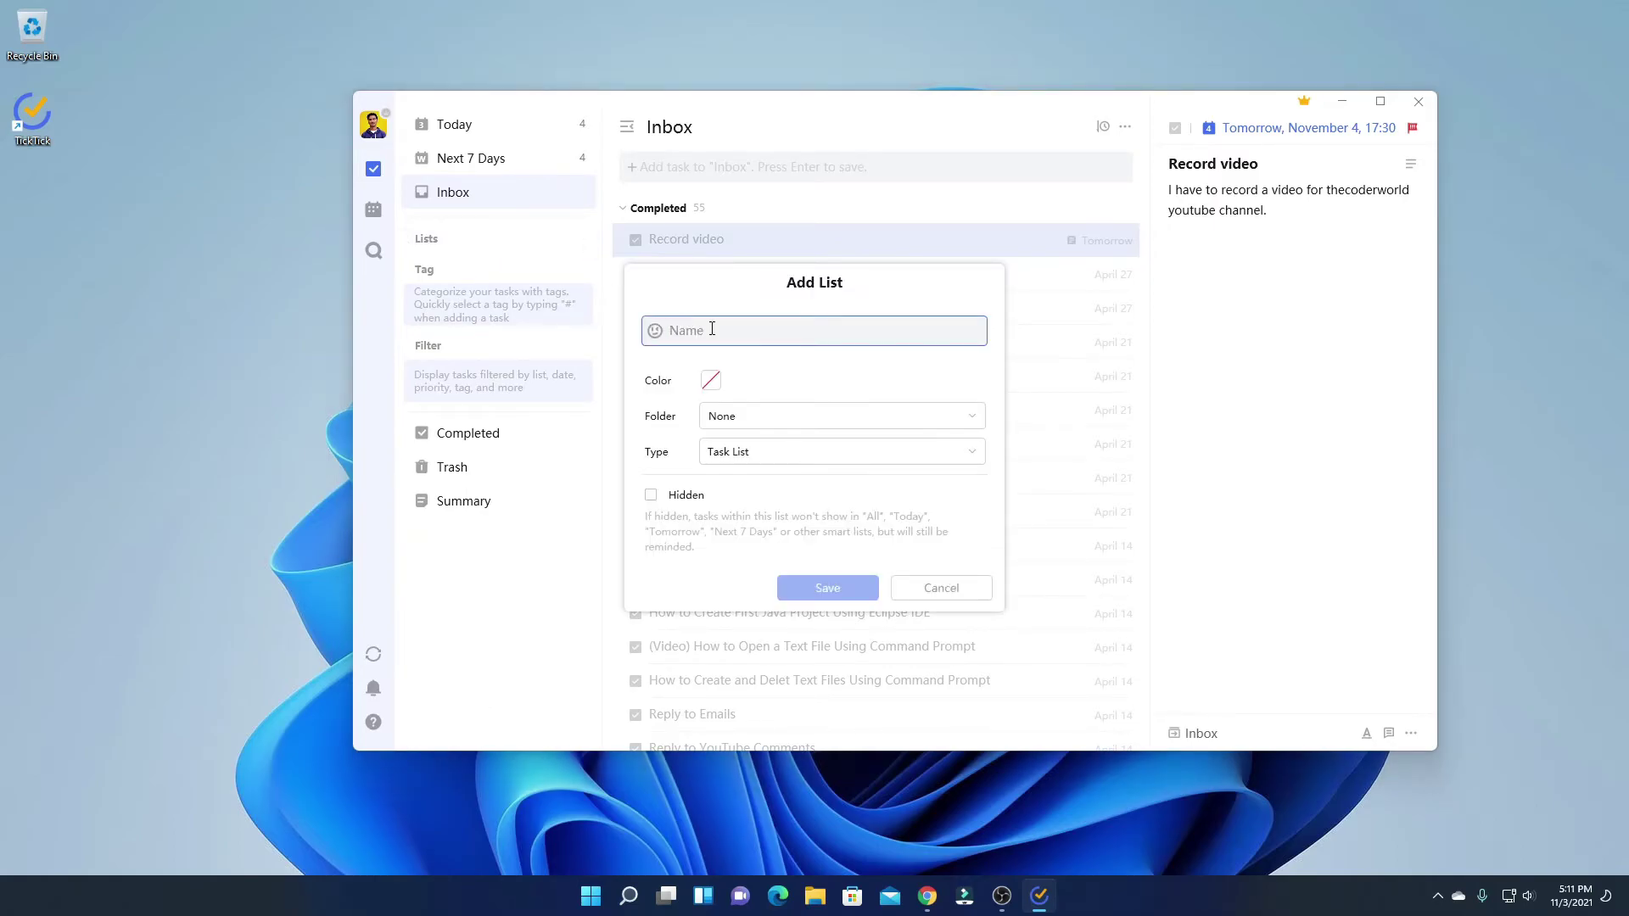
{"action": "type", "text": "V"}
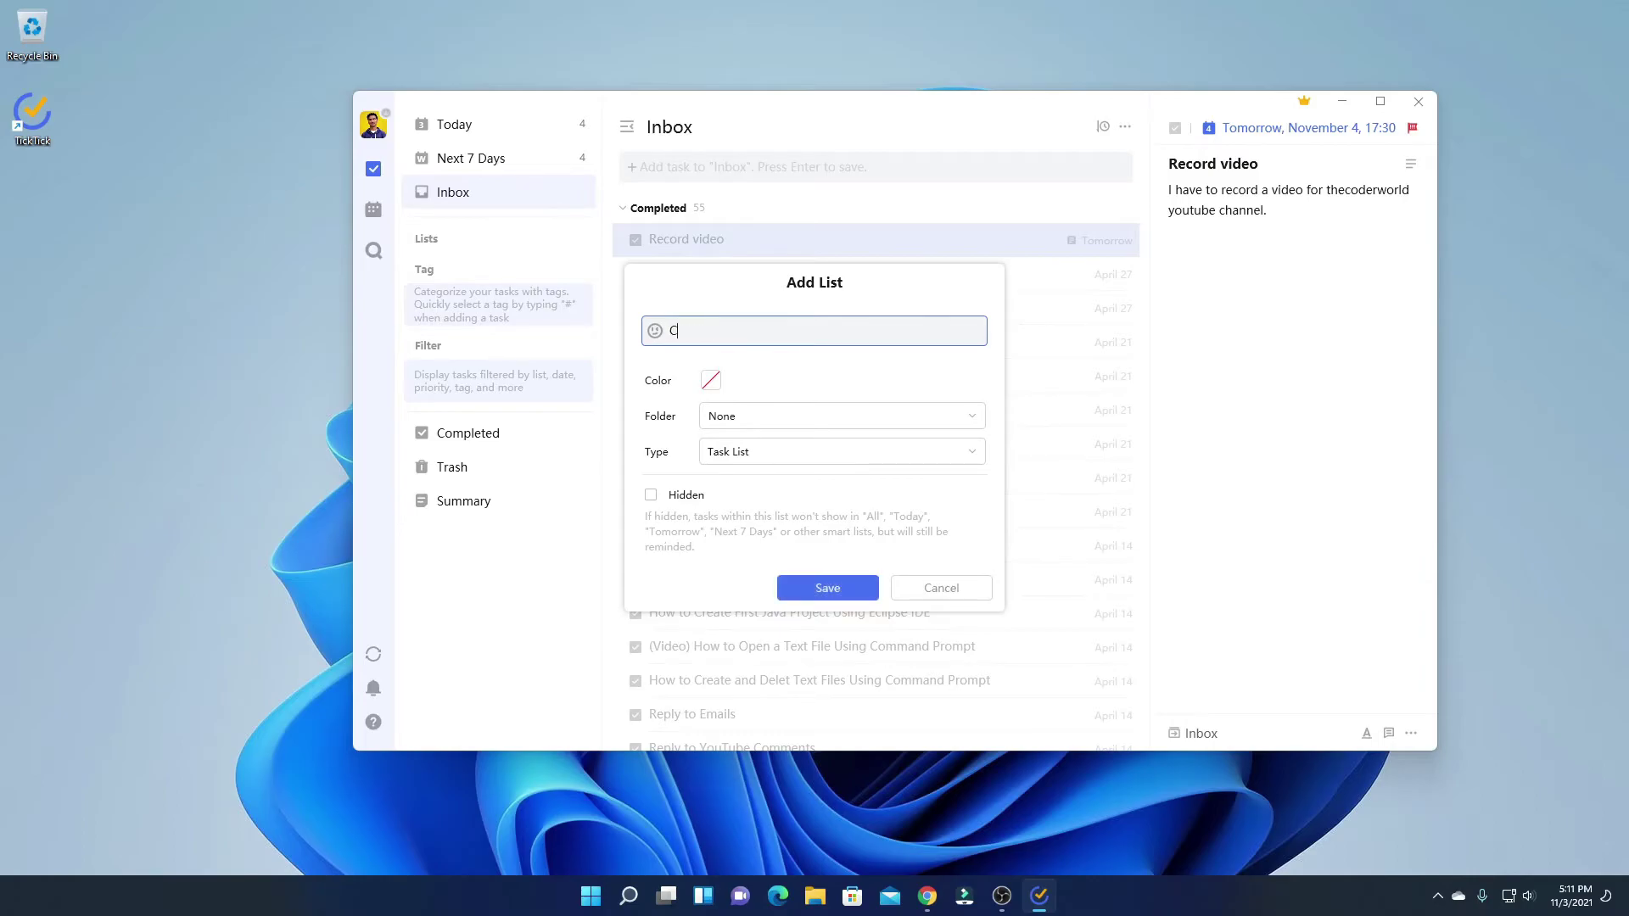
{"action": "key", "text": "BackSpace"}
{"action": "type", "text": "Video"}
{"action": "left_click", "coordinate": [965, 423]}
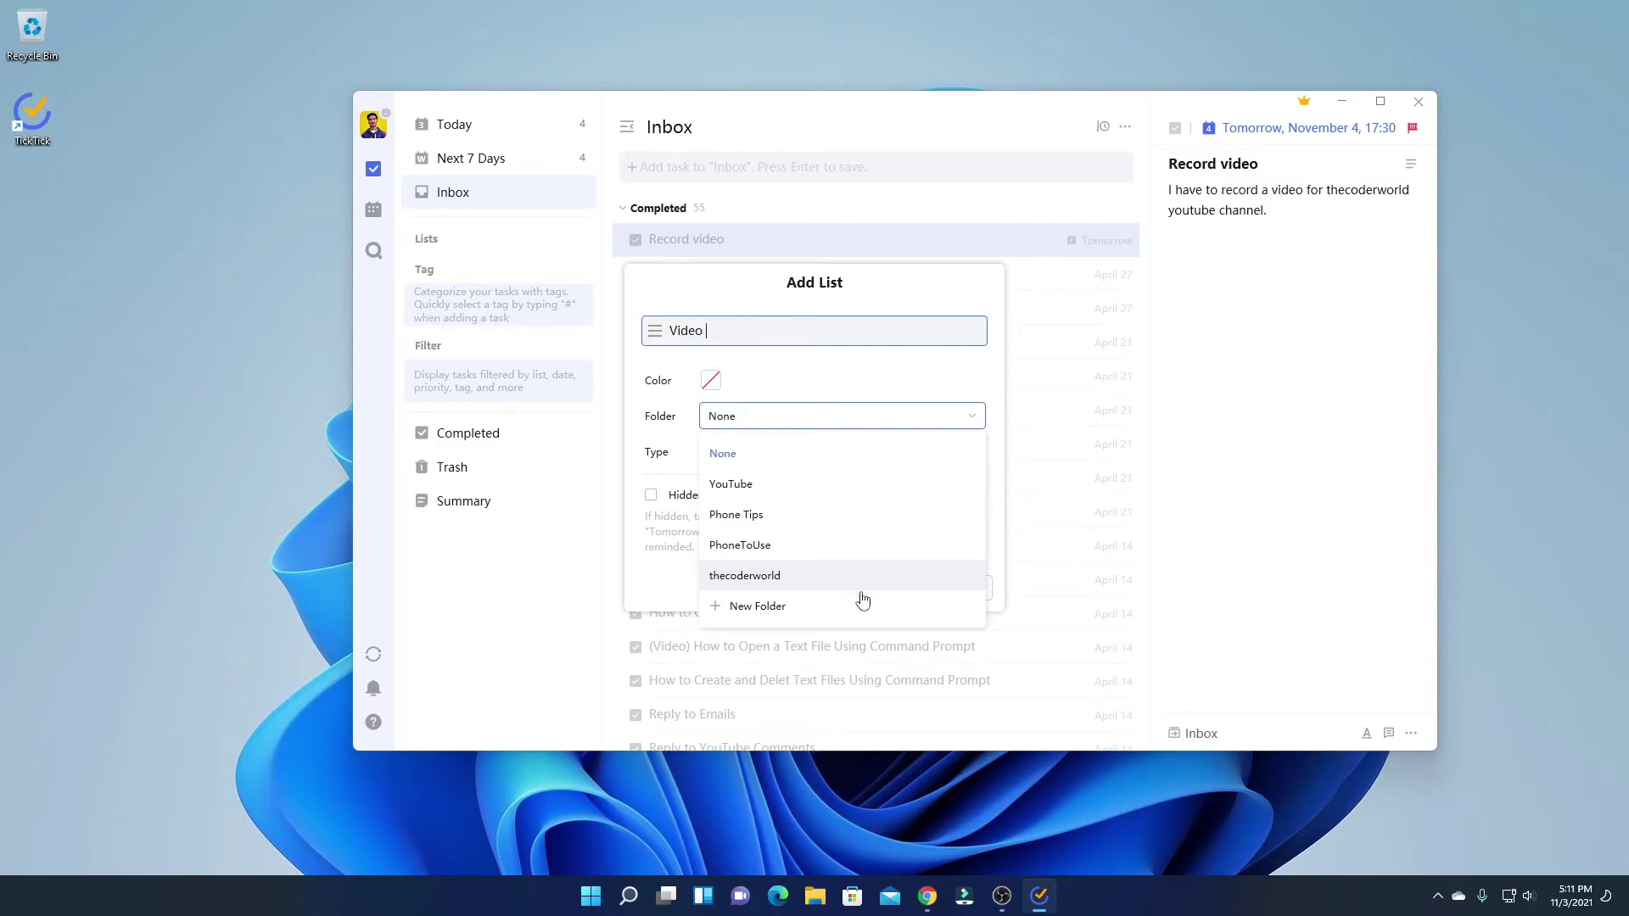
{"action": "left_click", "coordinate": [793, 617]}
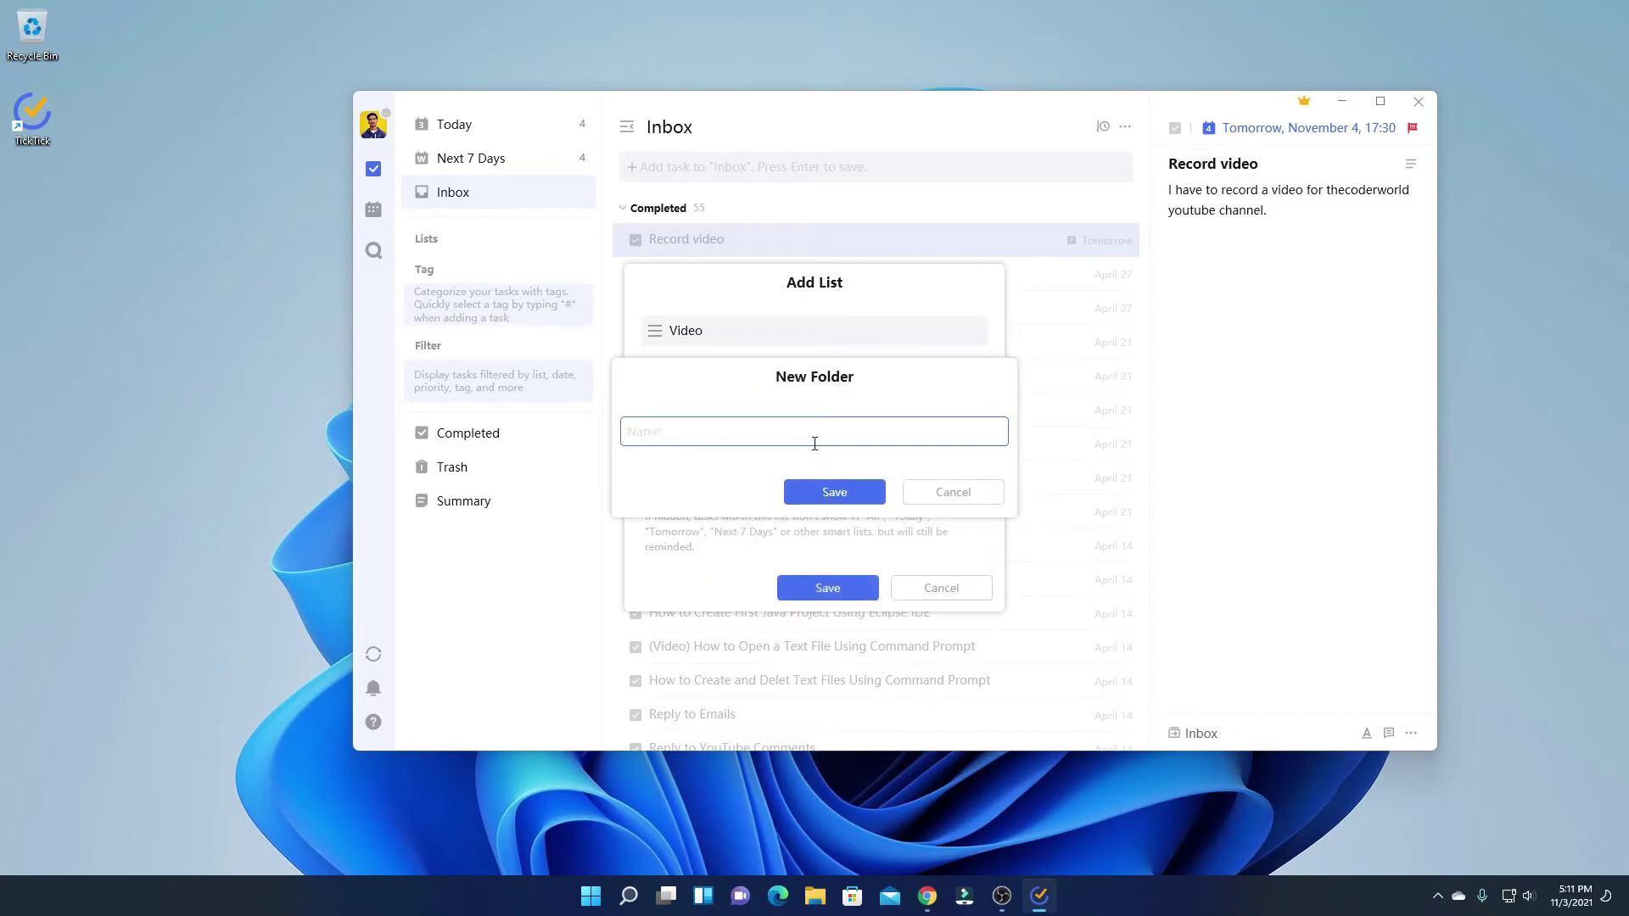
{"action": "type", "text": "ASDF"}
{"action": "left_click", "coordinate": [835, 492]}
{"action": "left_click", "coordinate": [832, 454]}
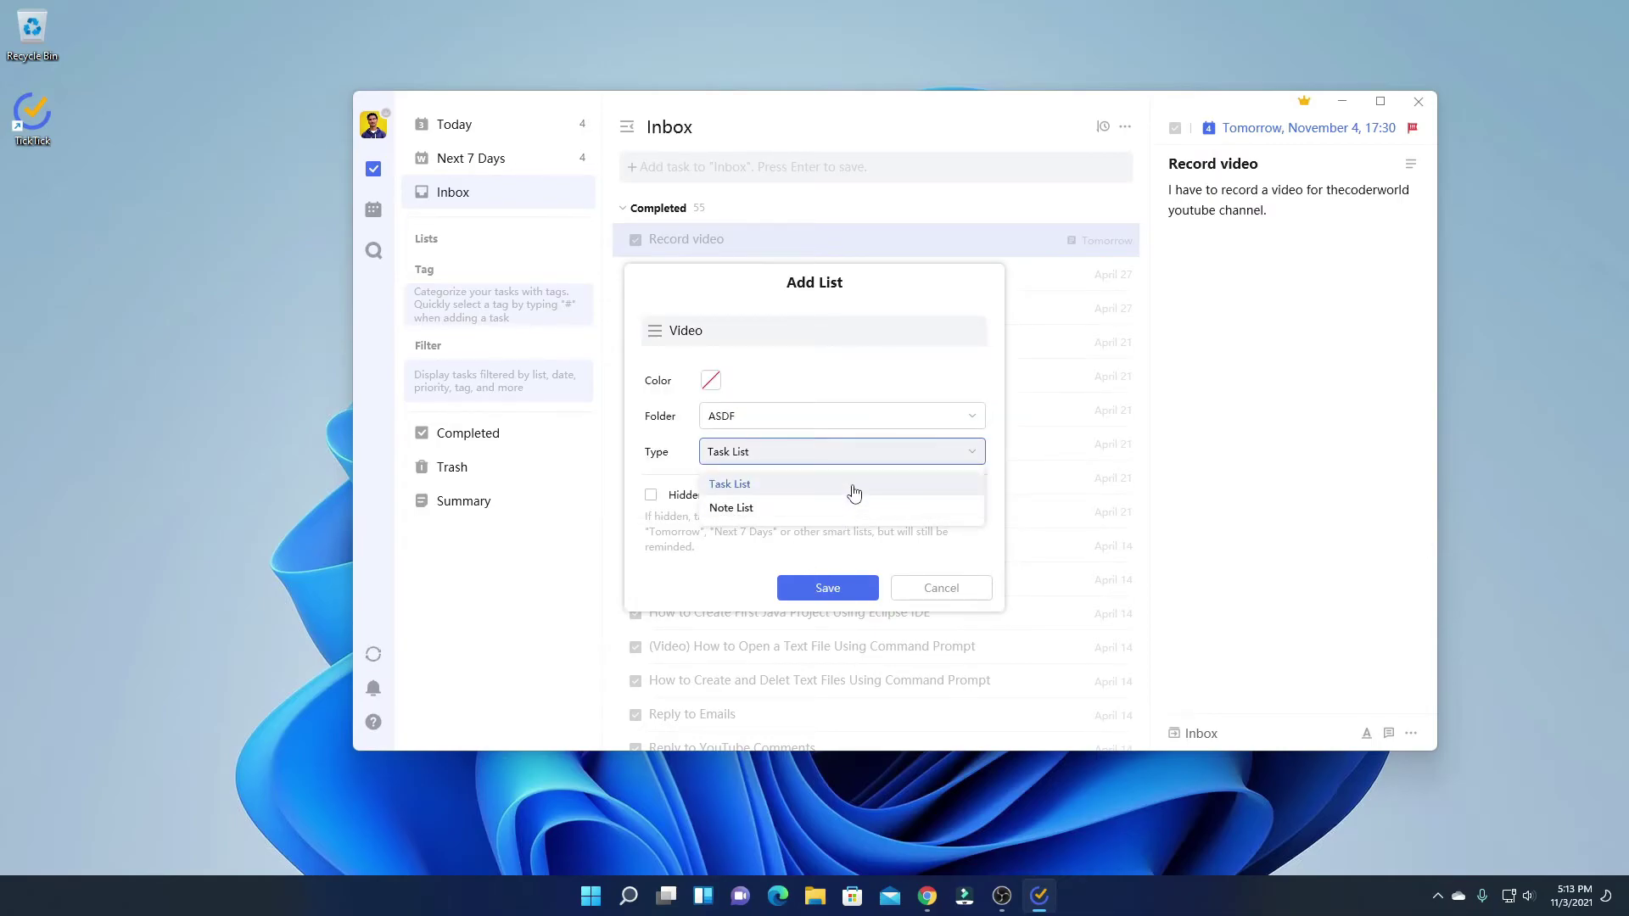
{"action": "left_click", "coordinate": [853, 491]}
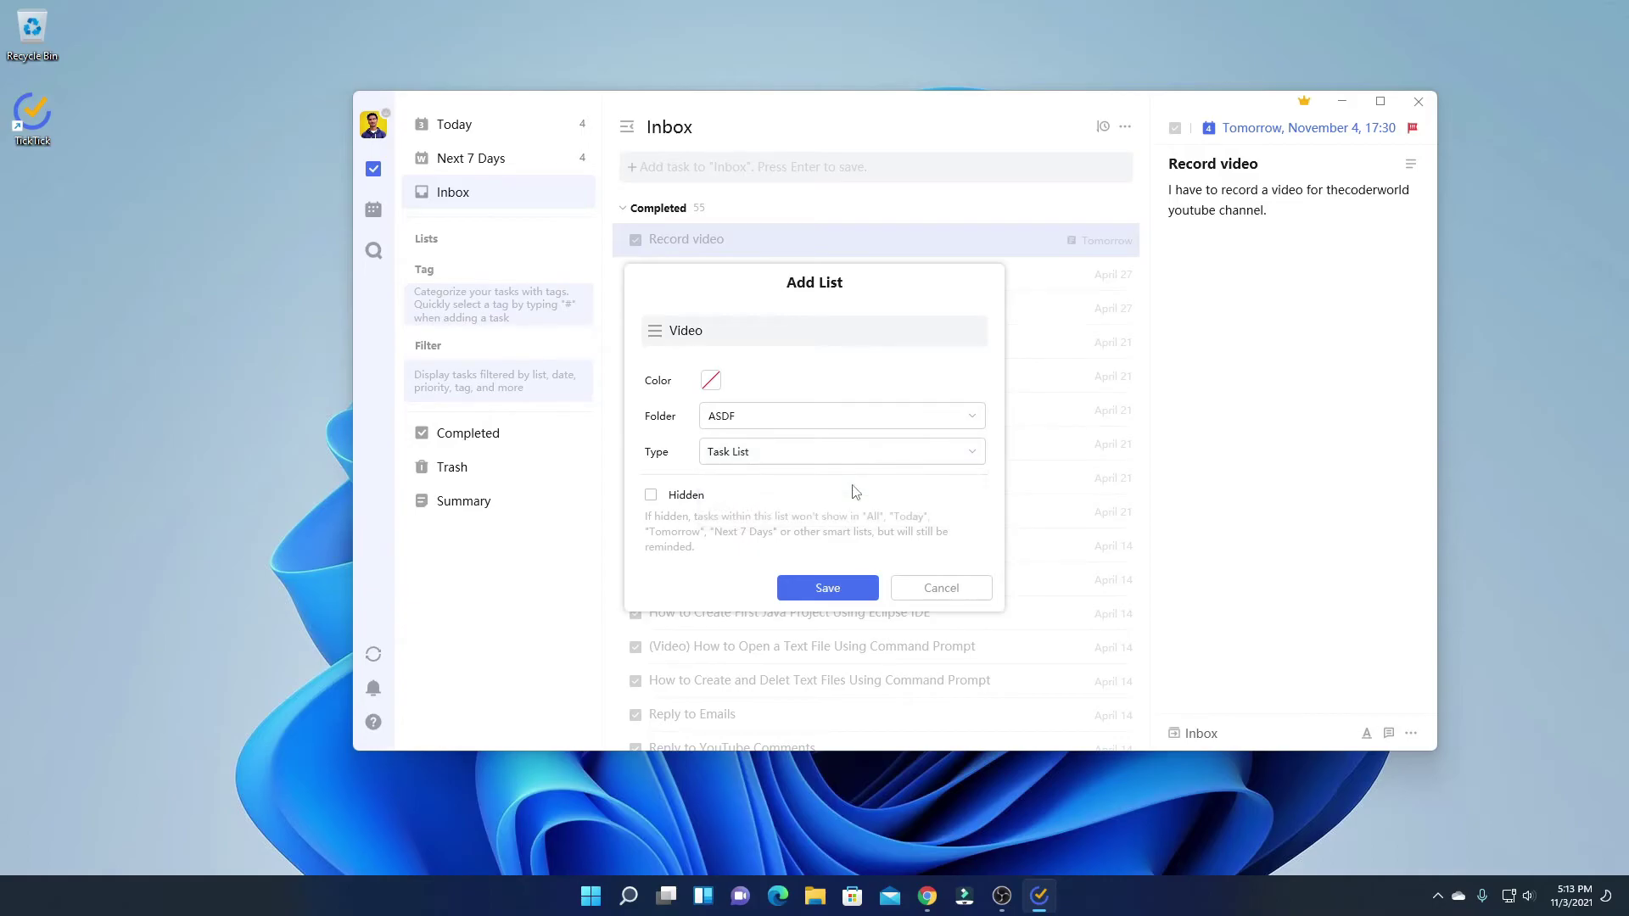
{"action": "left_click", "coordinate": [838, 588]}
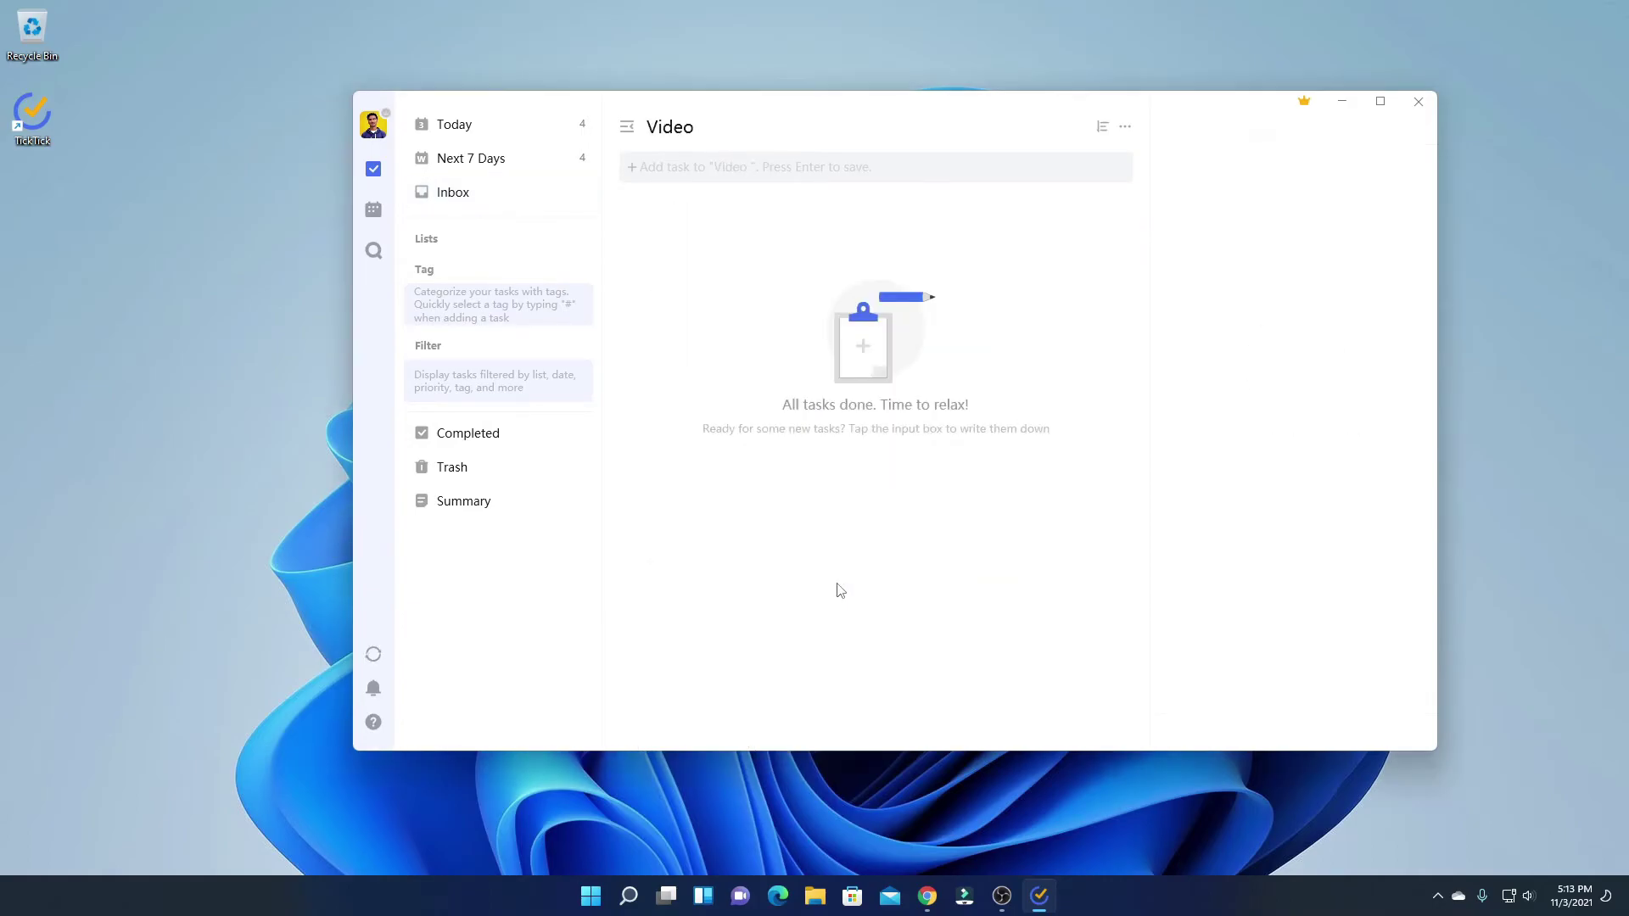
Open the Video list inside the ASDF folder.
{"action": "left_click", "coordinate": [408, 246]}
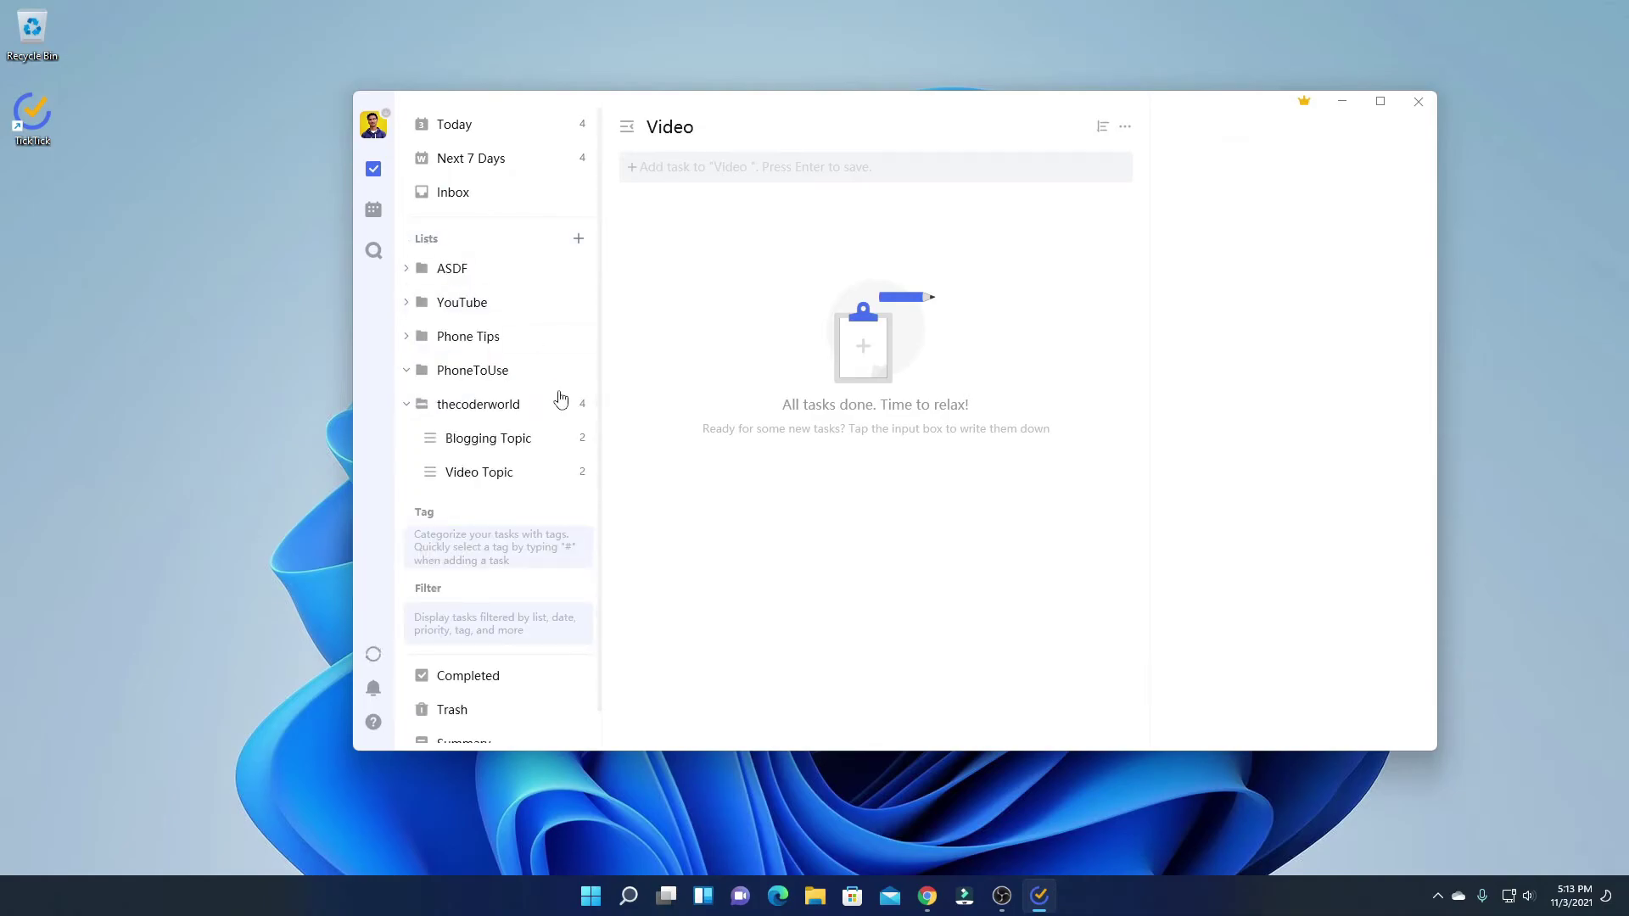
{"action": "left_click", "coordinate": [462, 273]}
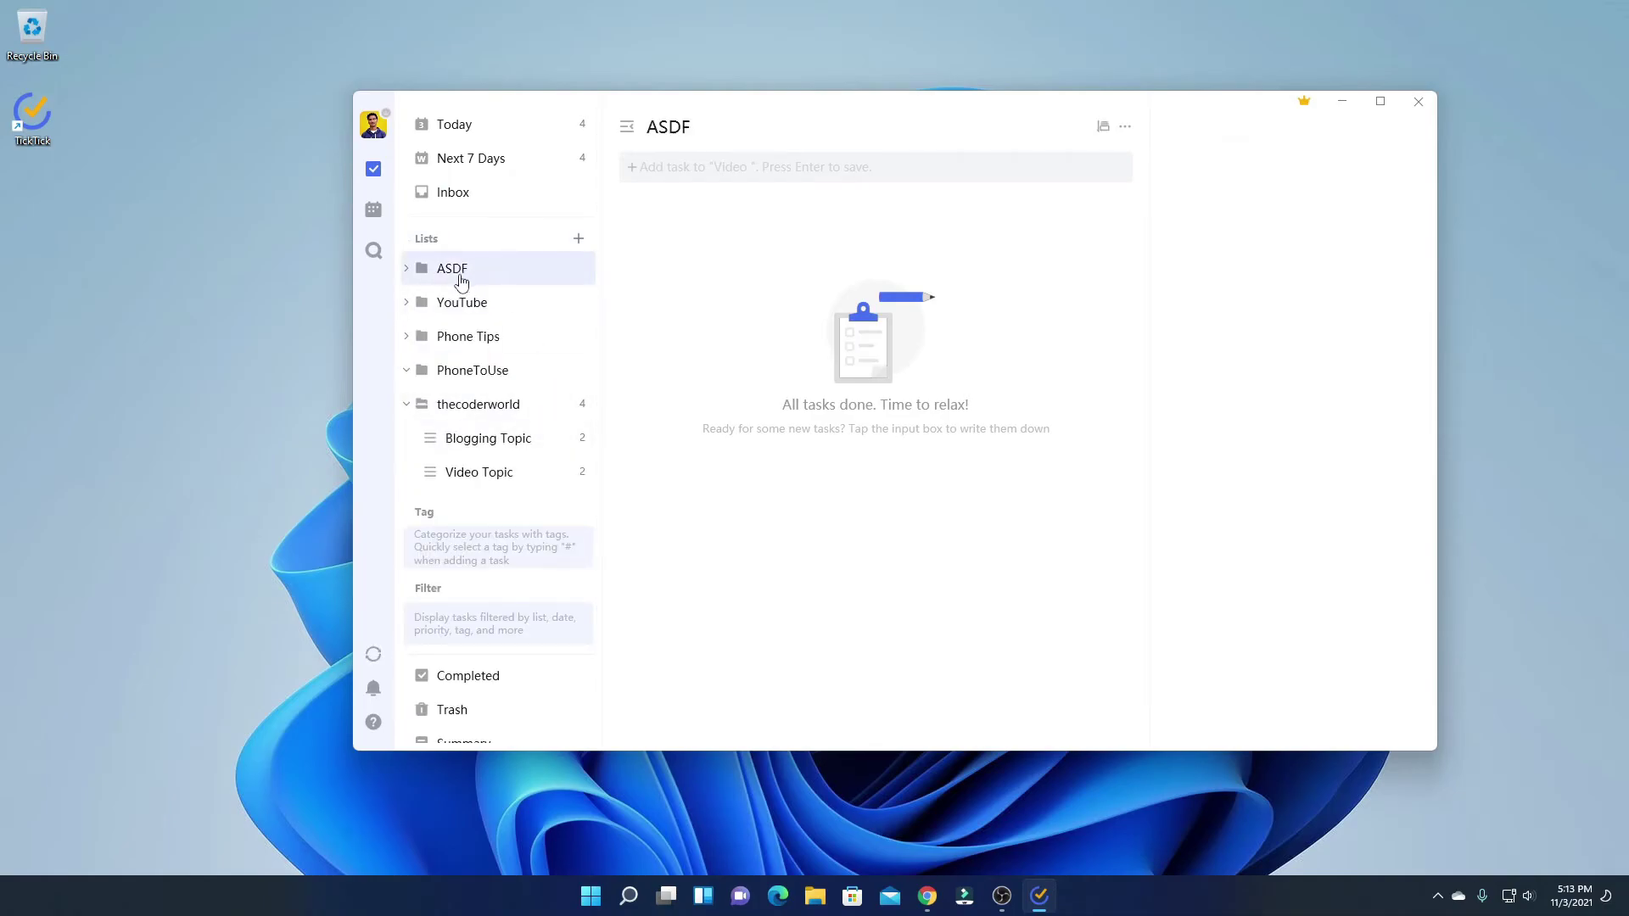
{"action": "left_click", "coordinate": [407, 269]}
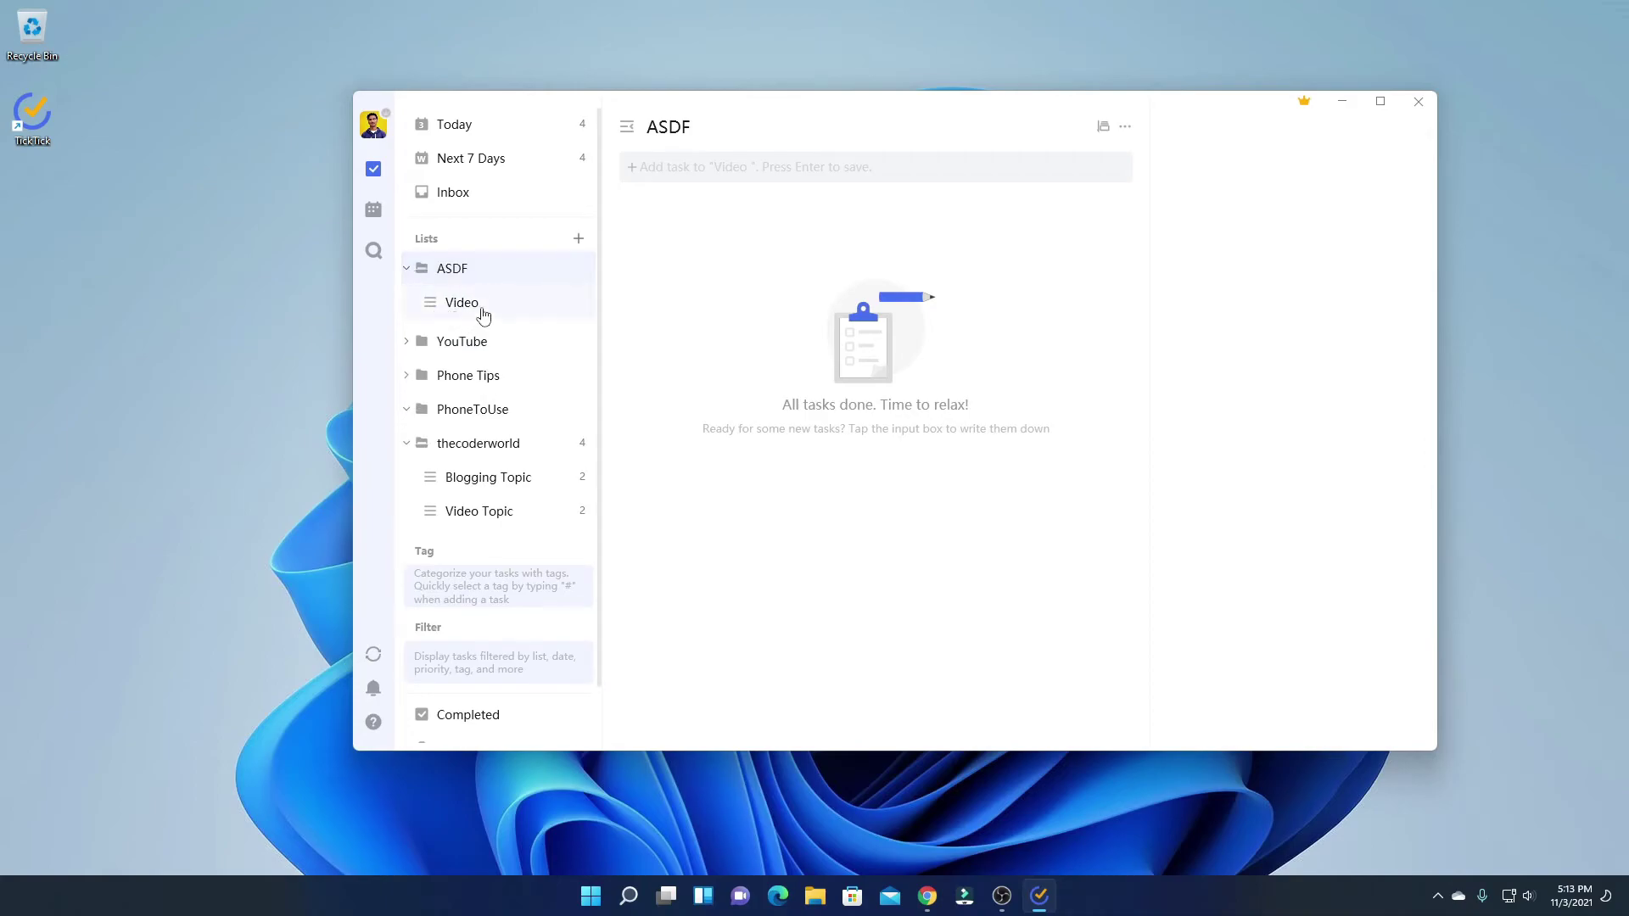
{"action": "left_click", "coordinate": [482, 315]}
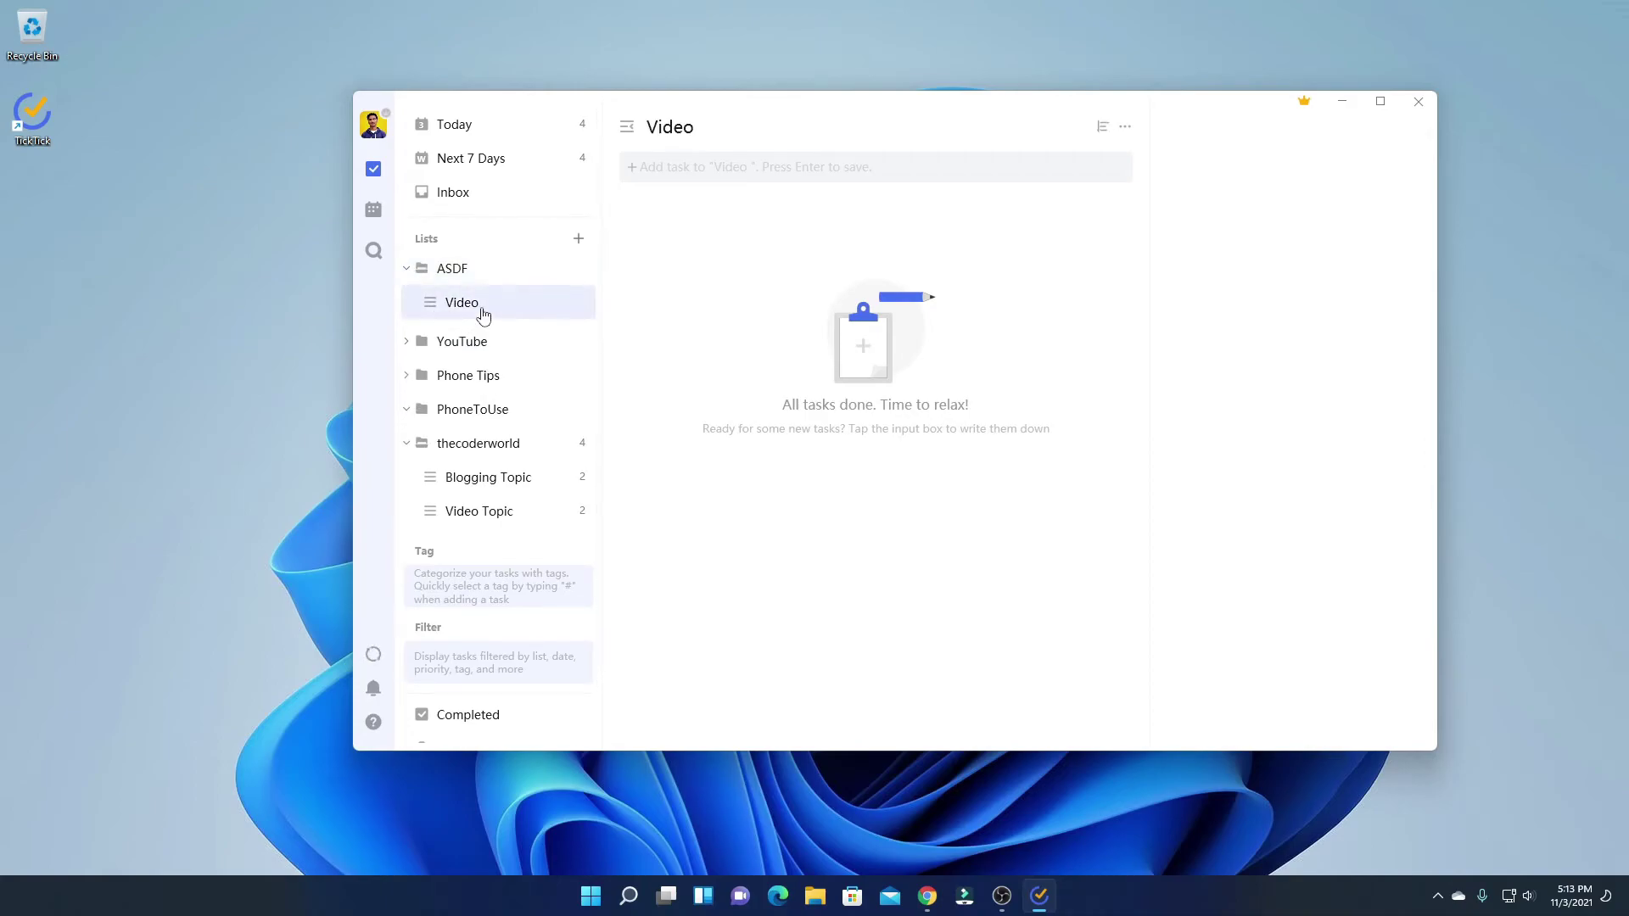
Add the task 'Upload the video at 6 pm' to the Video list.
{"action": "left_click", "coordinate": [766, 162]}
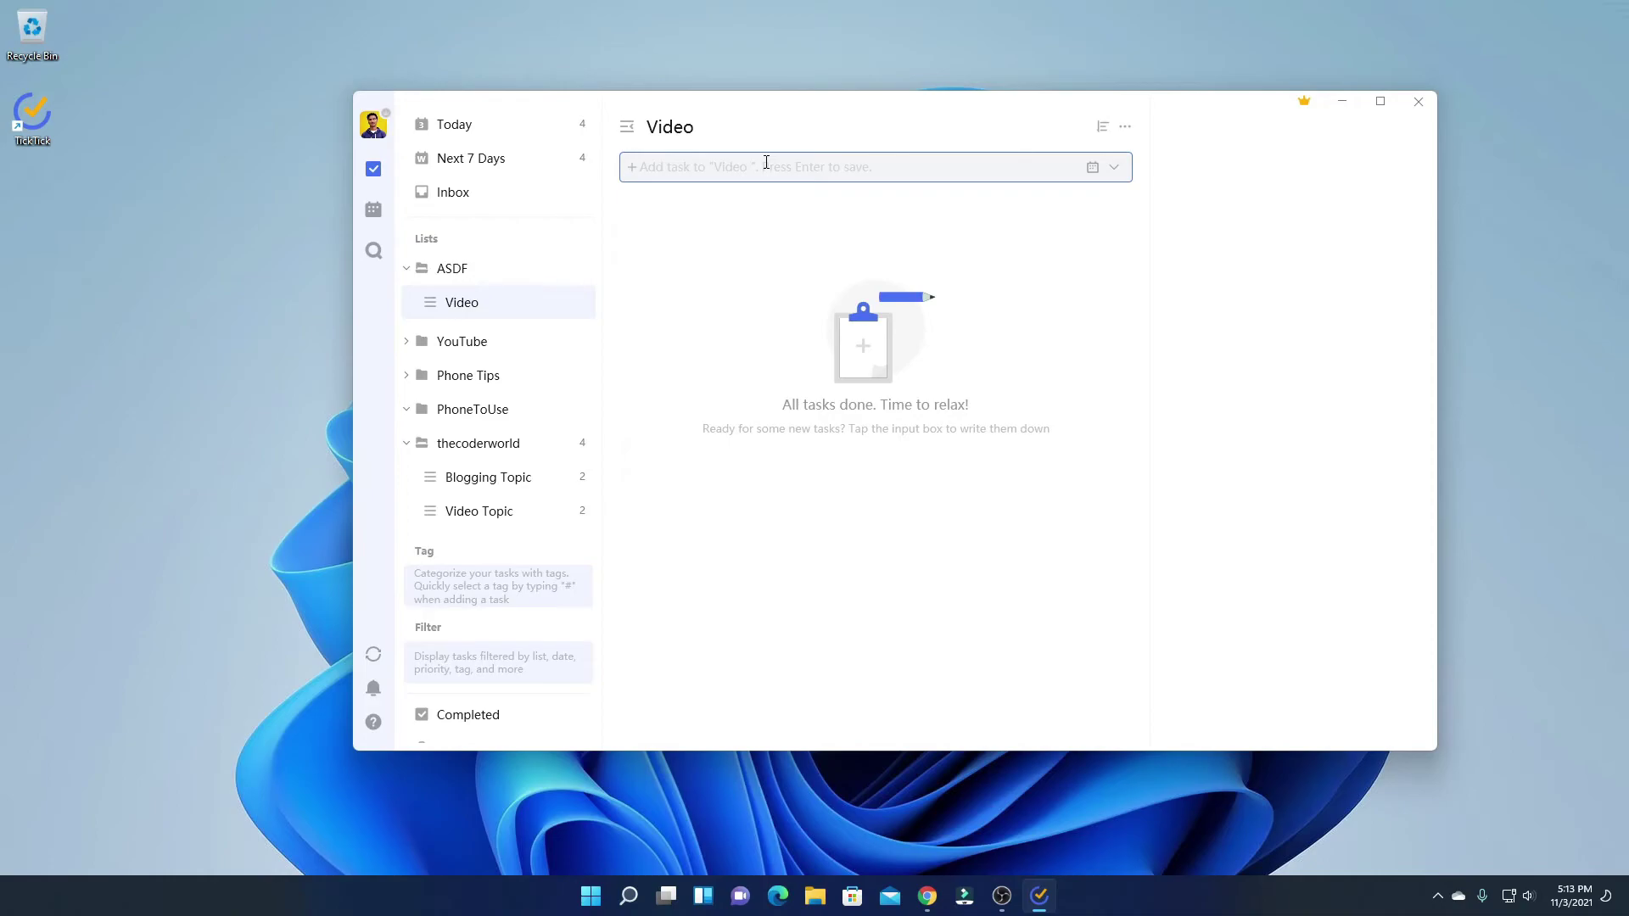
{"action": "type", "text": "Upload the video at 6 pm"}
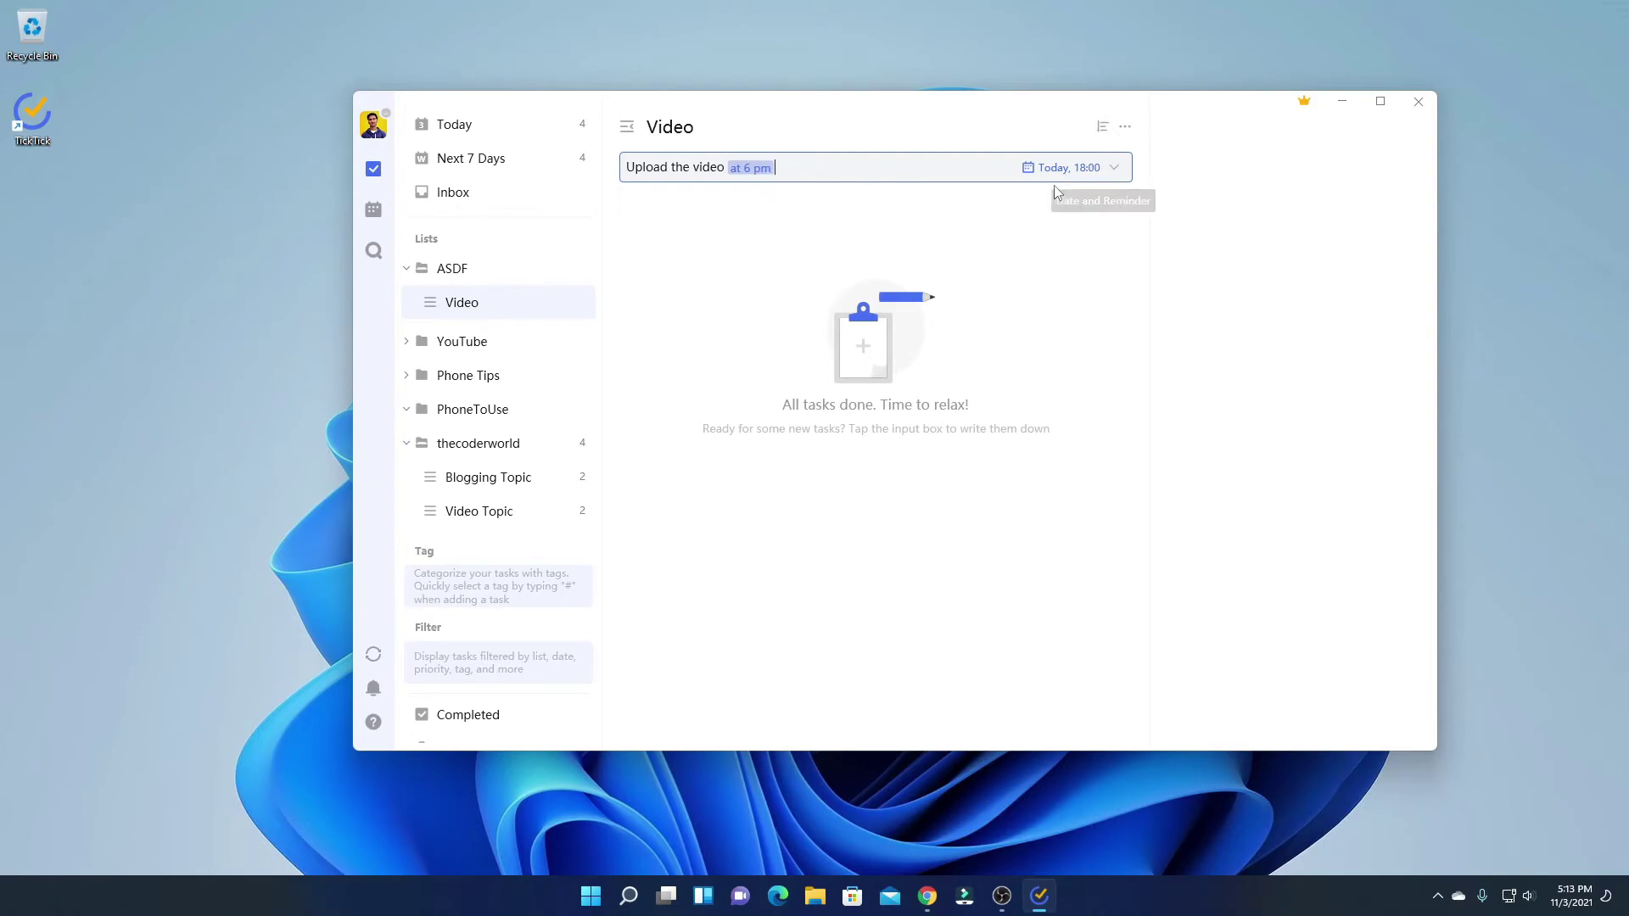
{"action": "left_click", "coordinate": [1114, 174]}
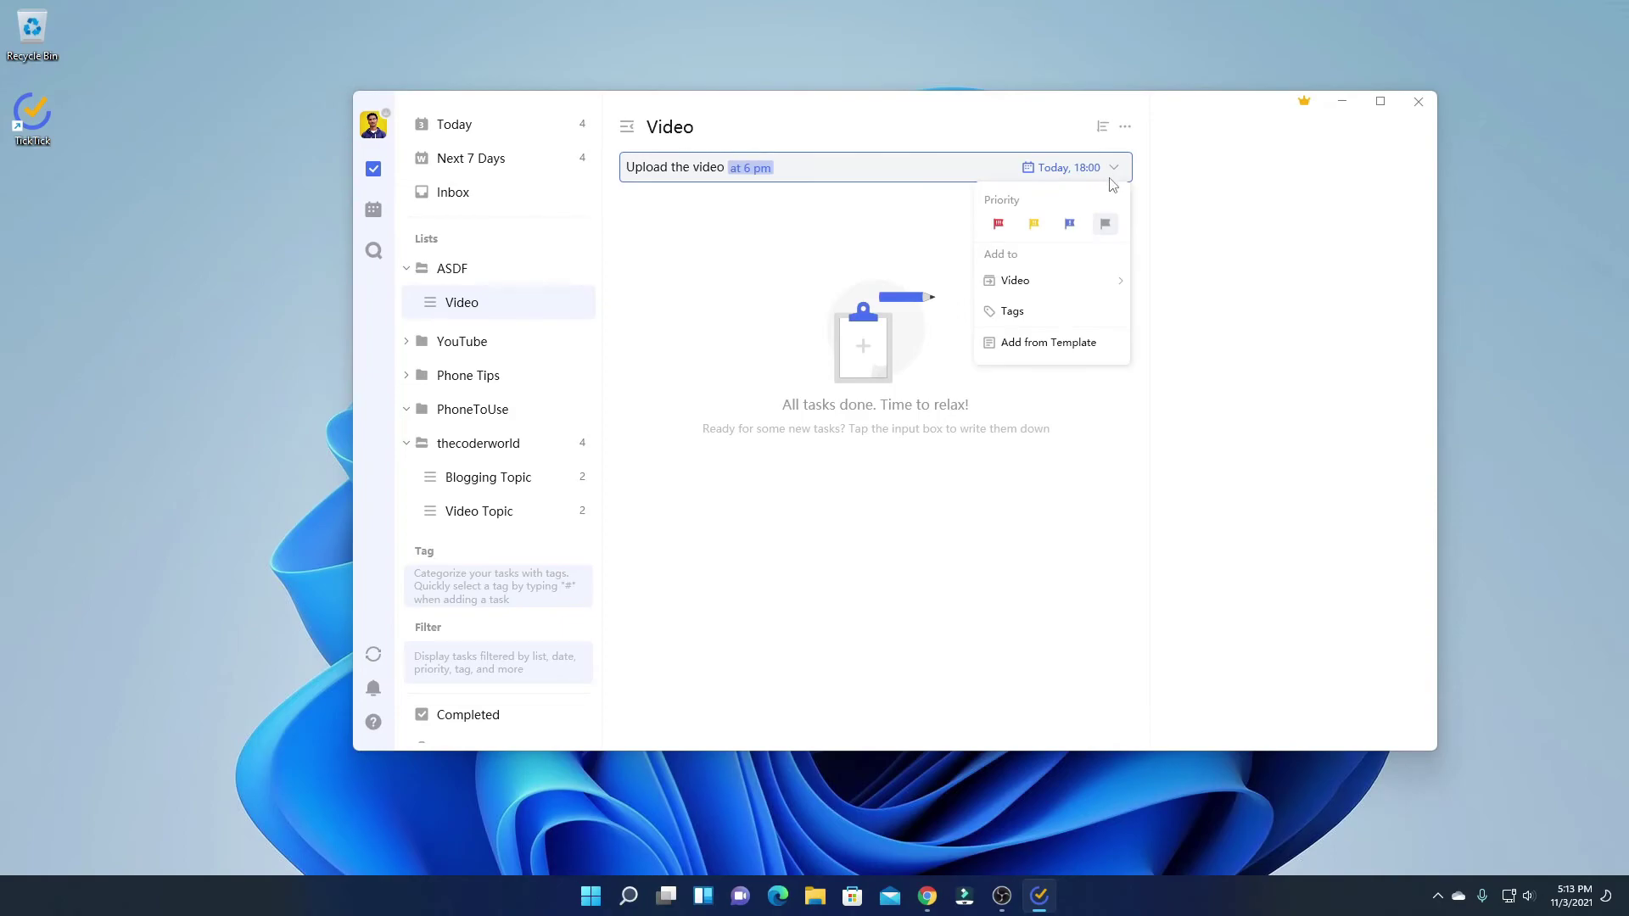
{"action": "left_click", "coordinate": [1004, 229]}
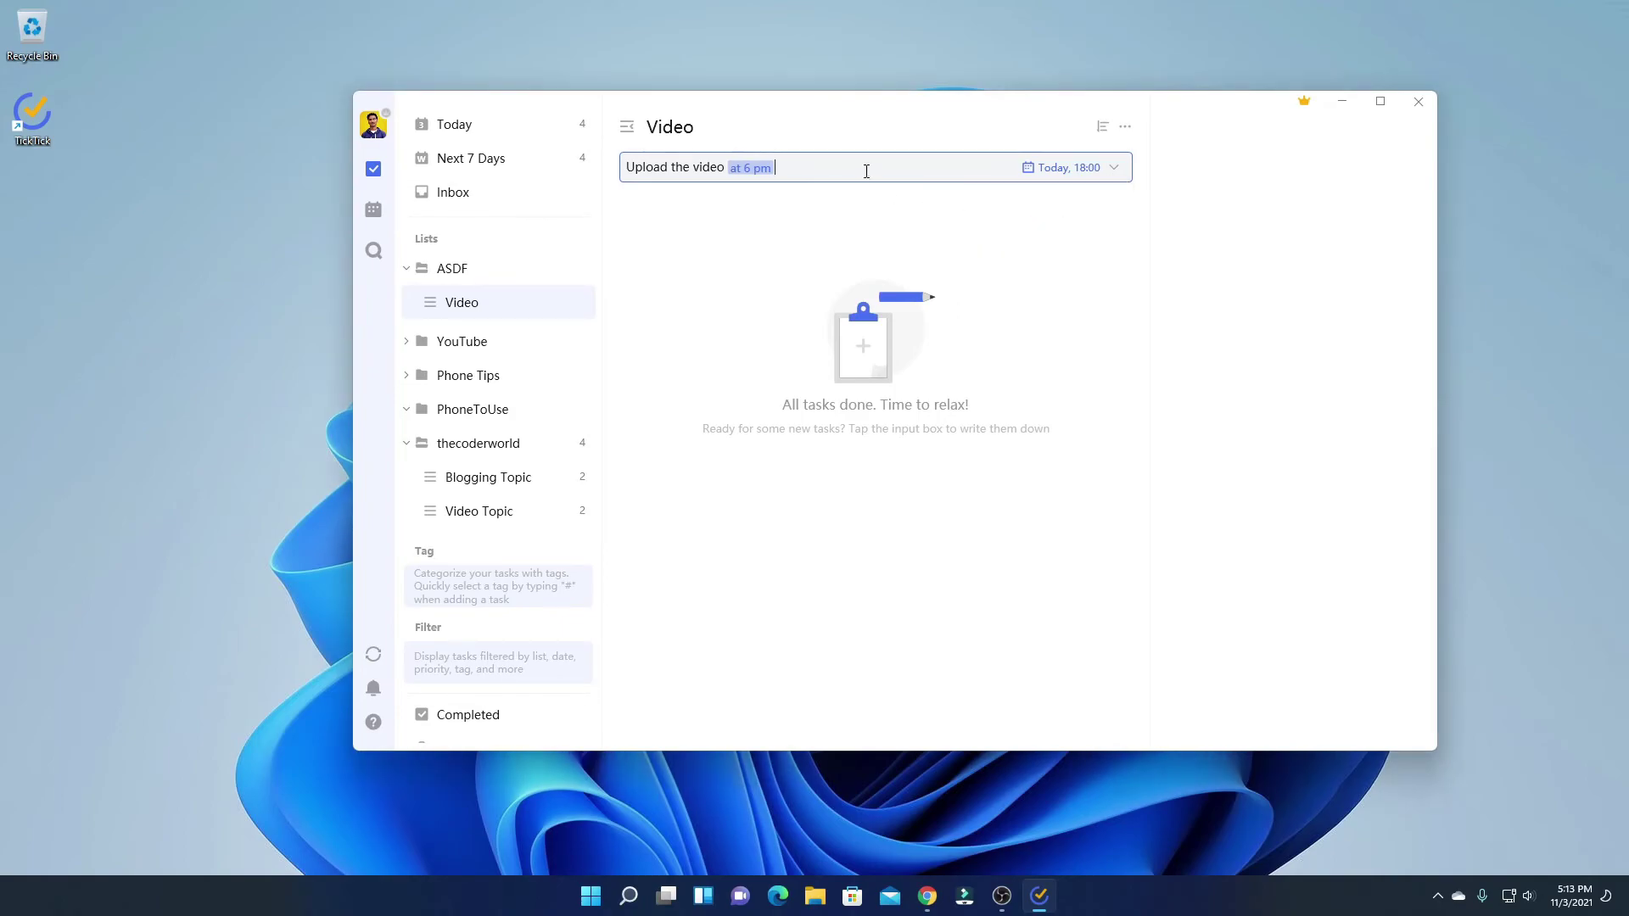
{"action": "key", "text": "Return"}
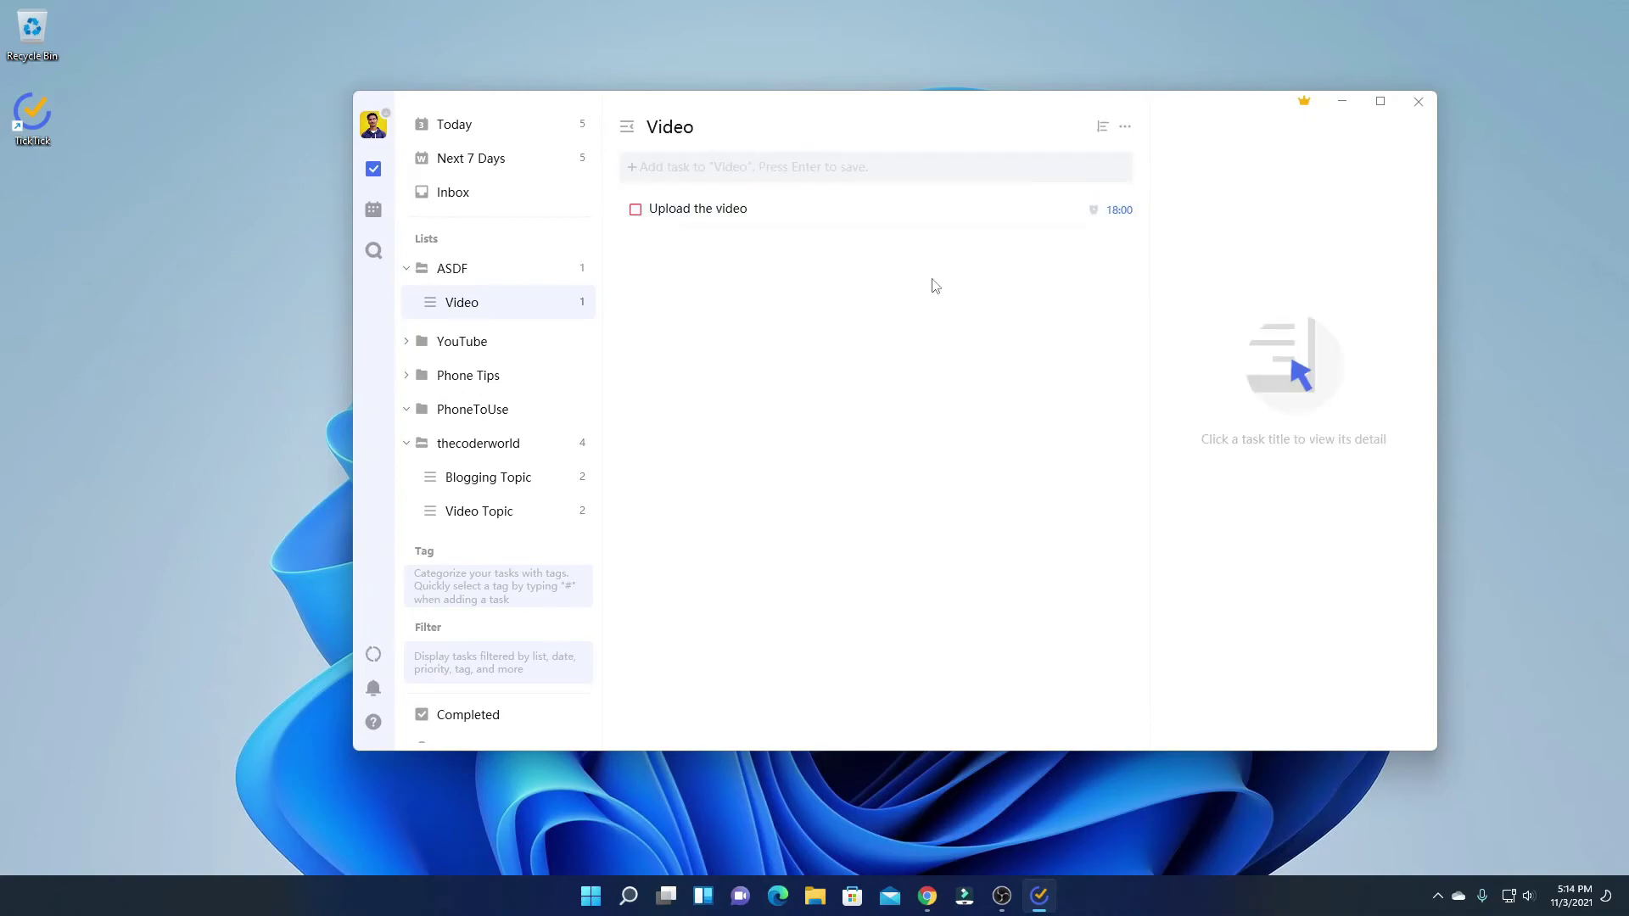
Glance at Video Topic, then switch the Video list to Kanban view.
{"action": "left_click", "coordinate": [494, 511]}
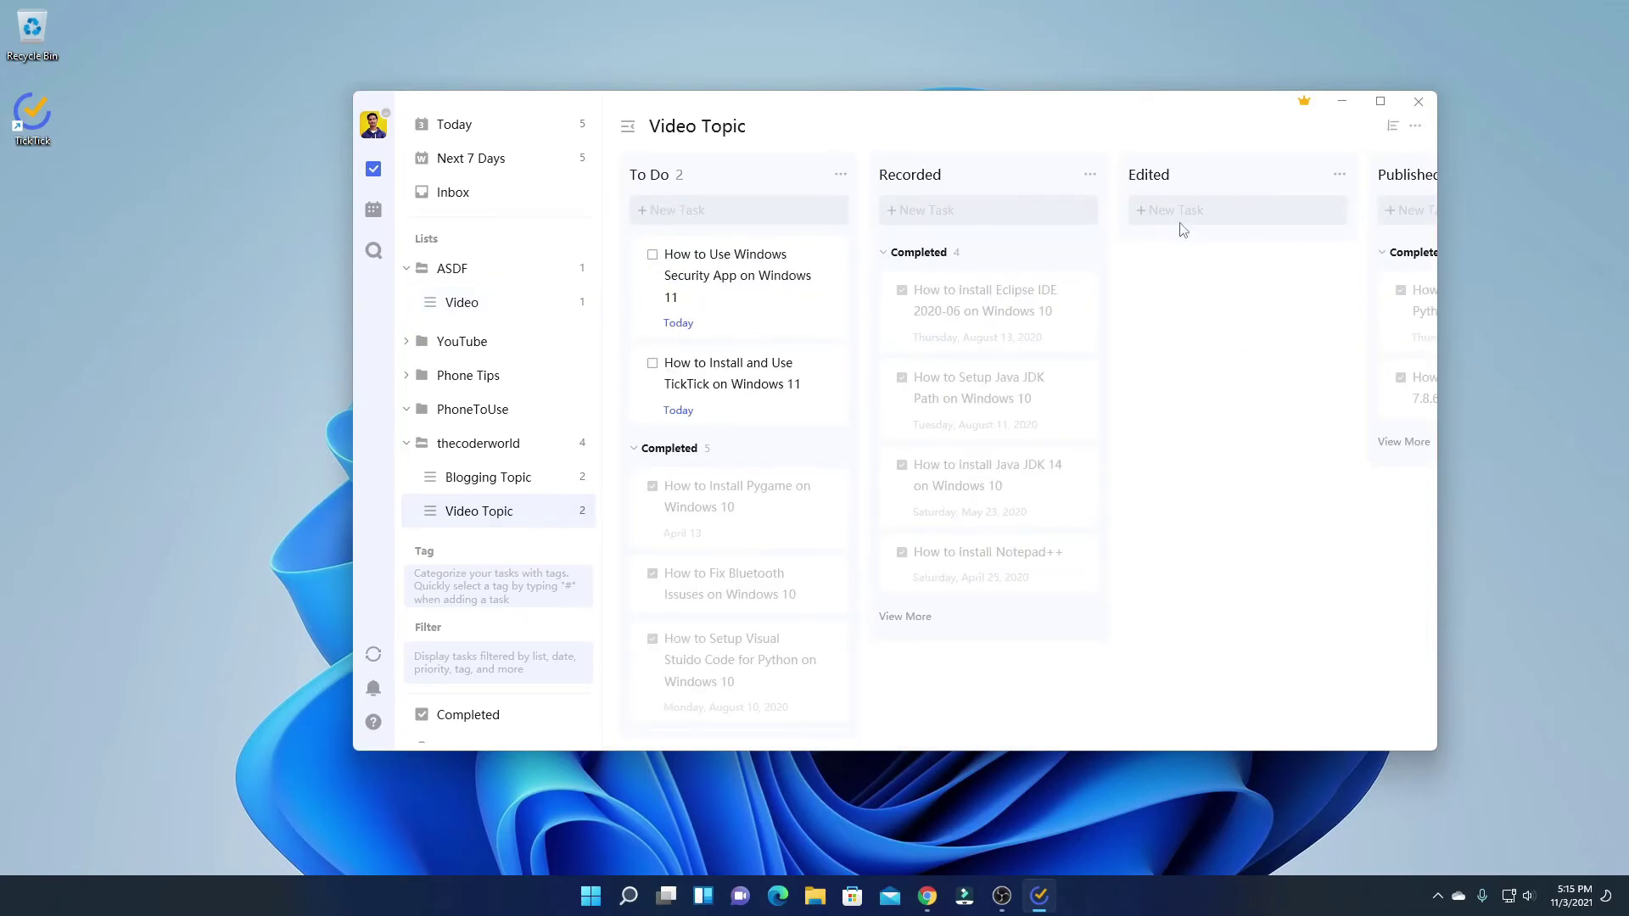
{"action": "left_click", "coordinate": [516, 303]}
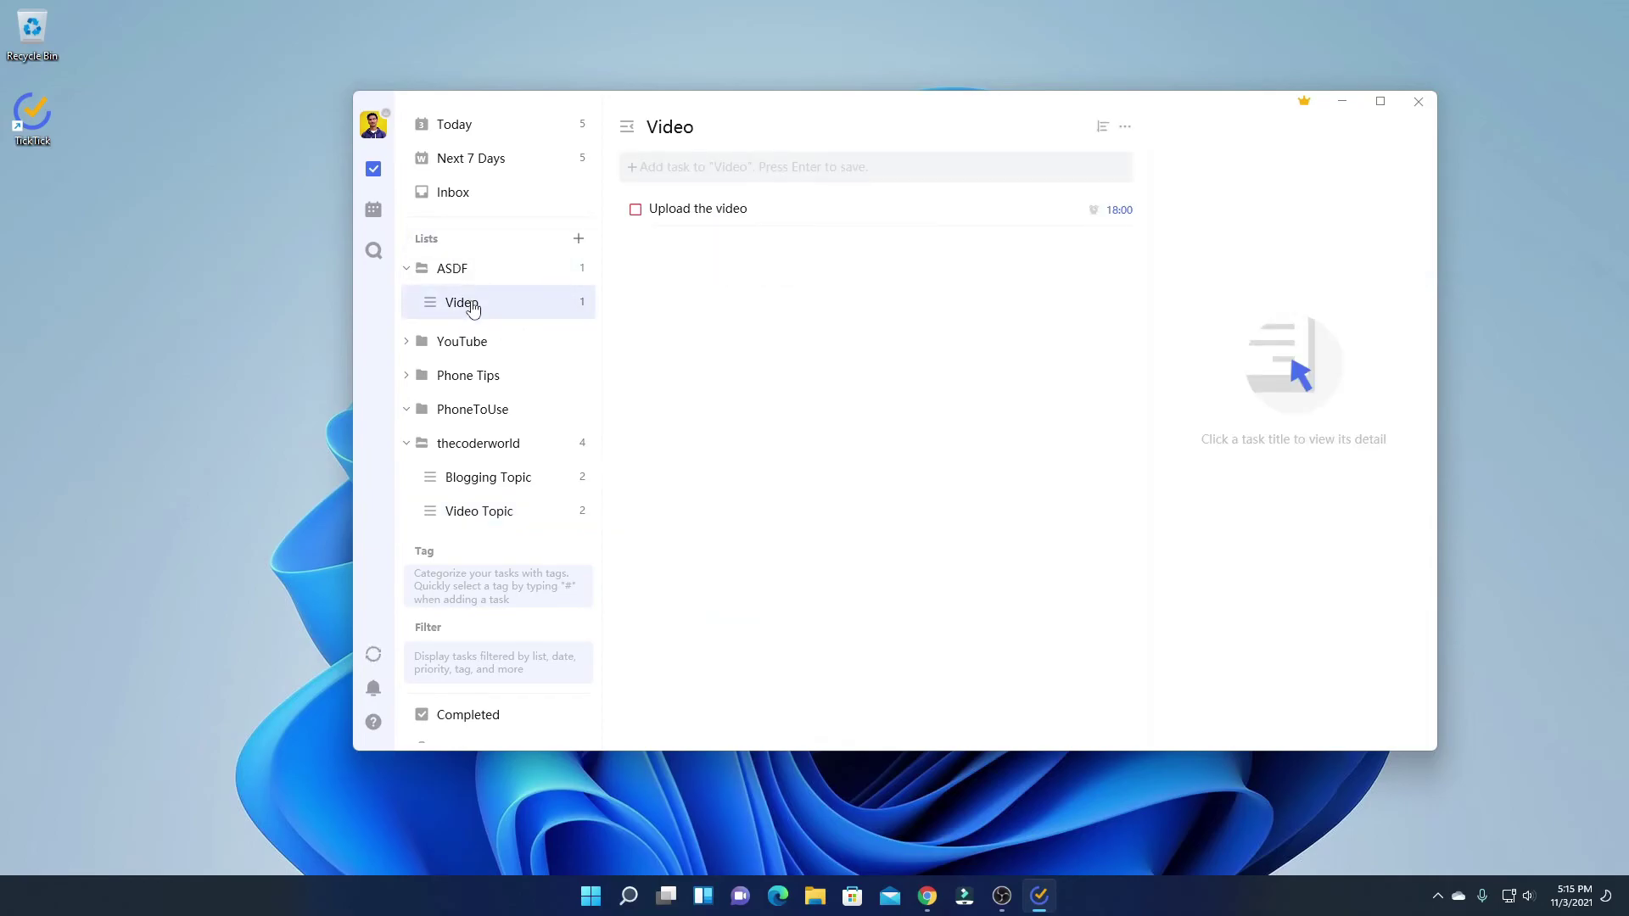
{"action": "left_click", "coordinate": [1126, 128]}
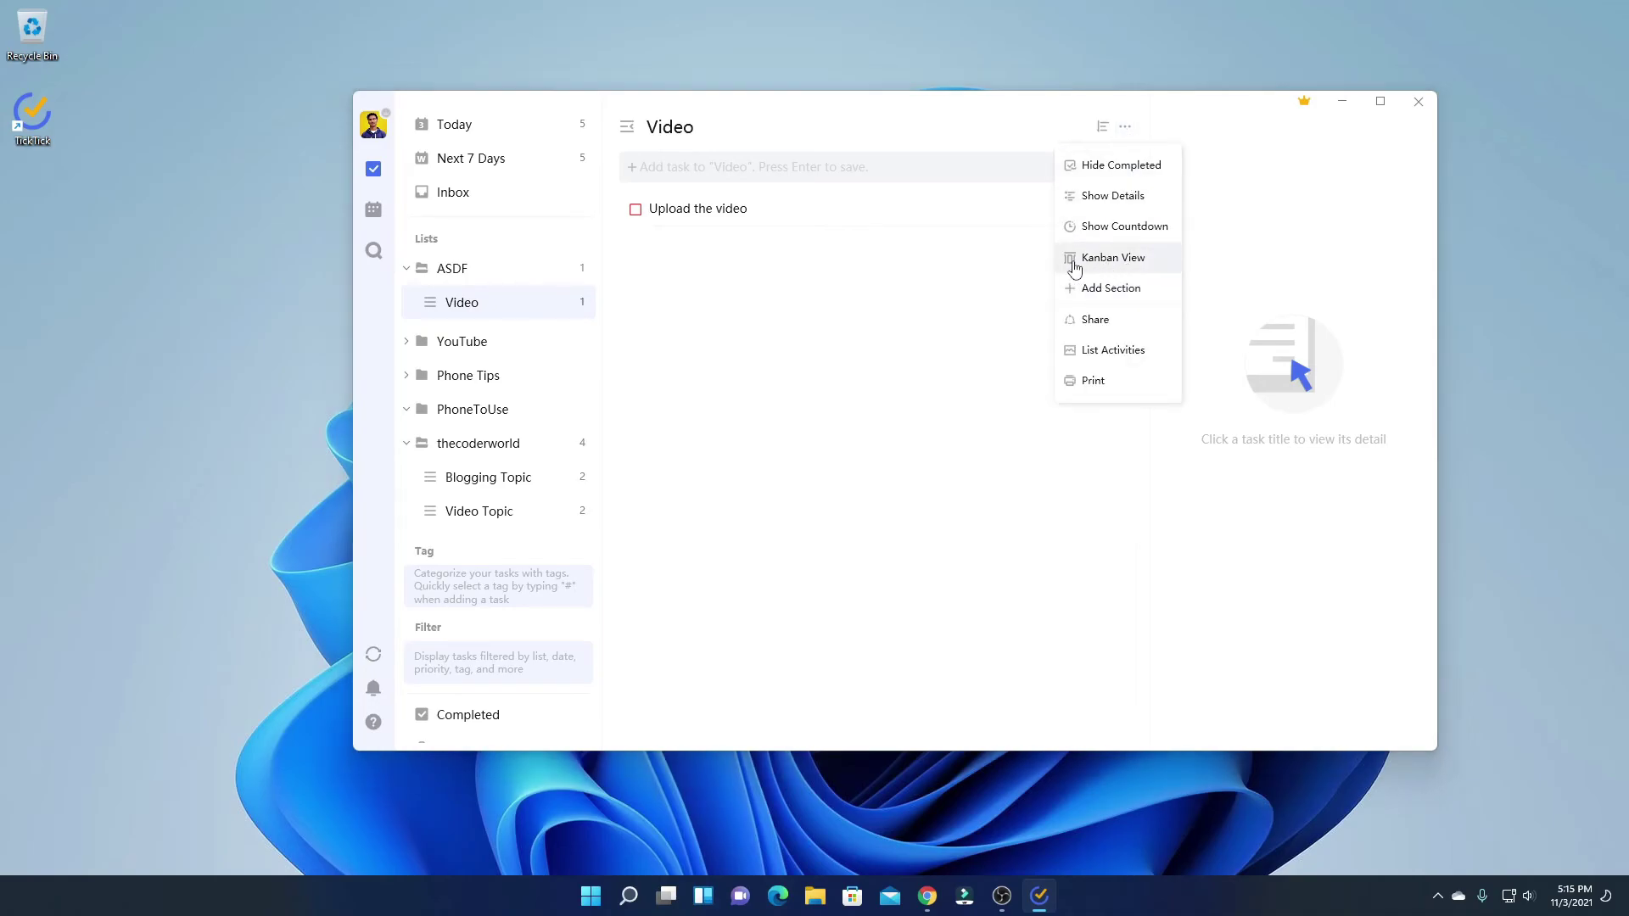
{"action": "left_click", "coordinate": [1142, 266]}
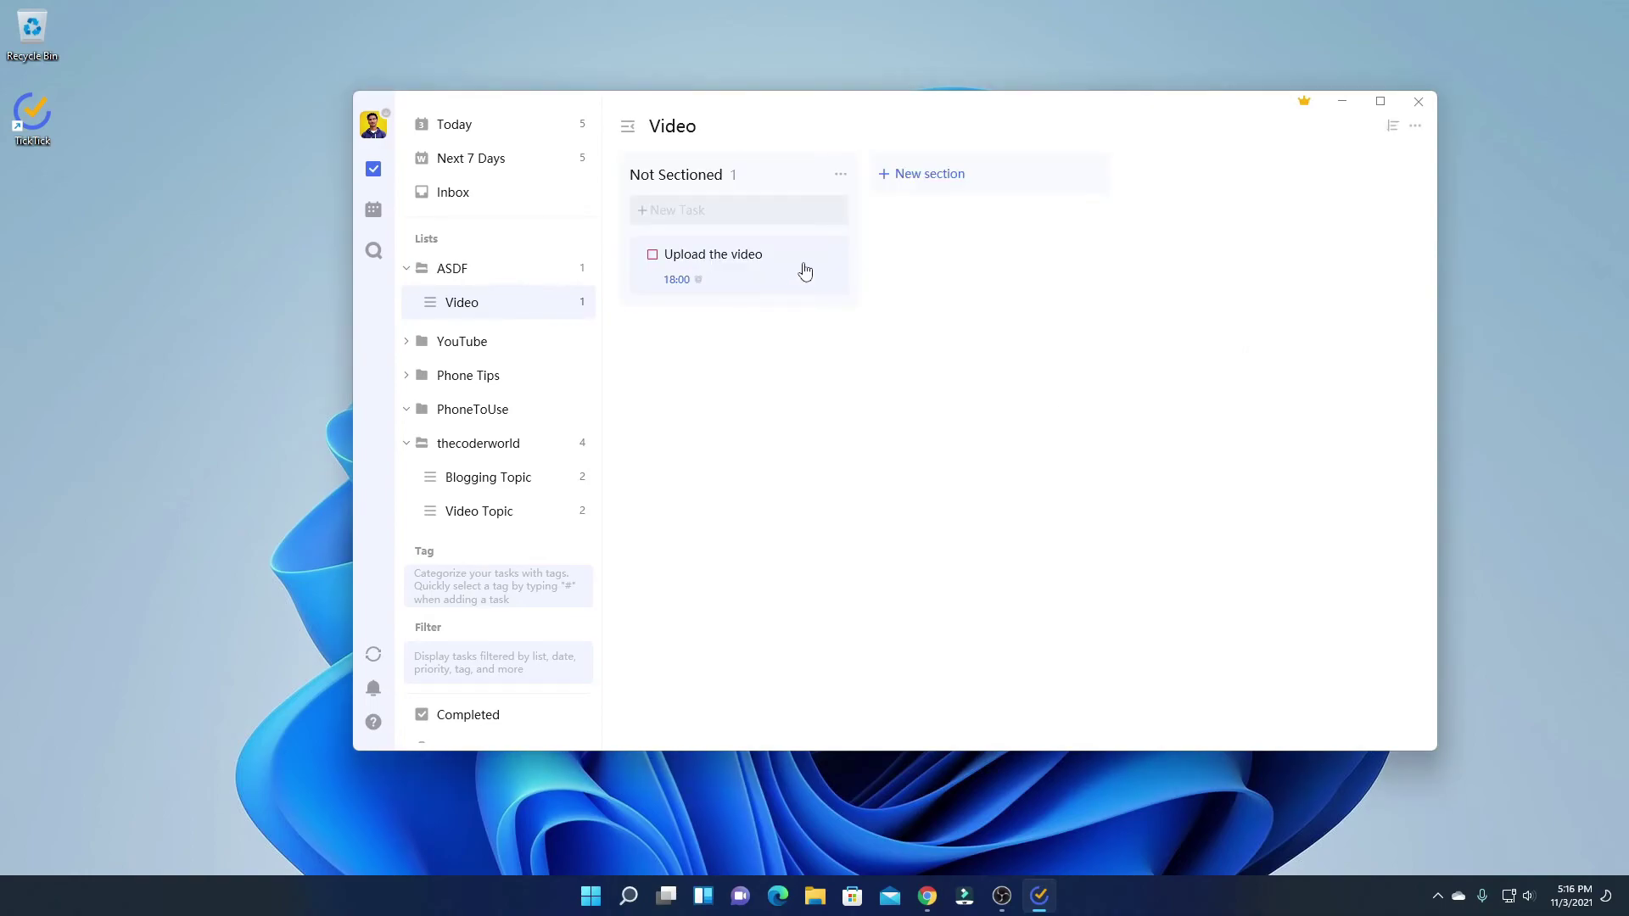
Rename the Not Sectioned column to 'To Do'.
{"action": "left_click", "coordinate": [841, 175]}
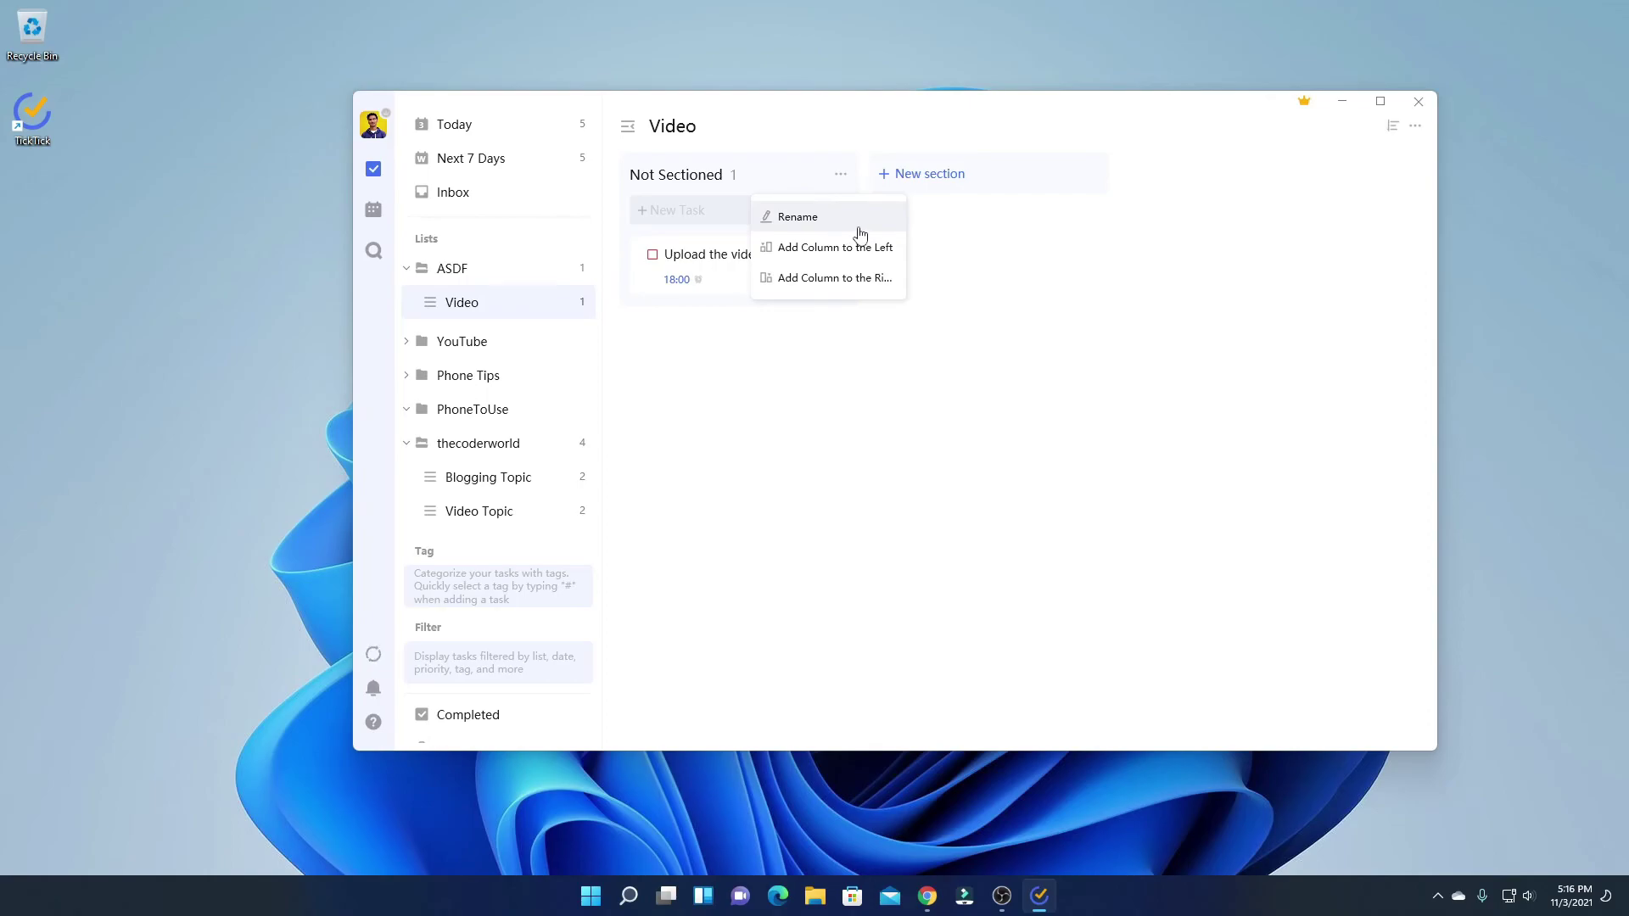
{"action": "left_click", "coordinate": [858, 223]}
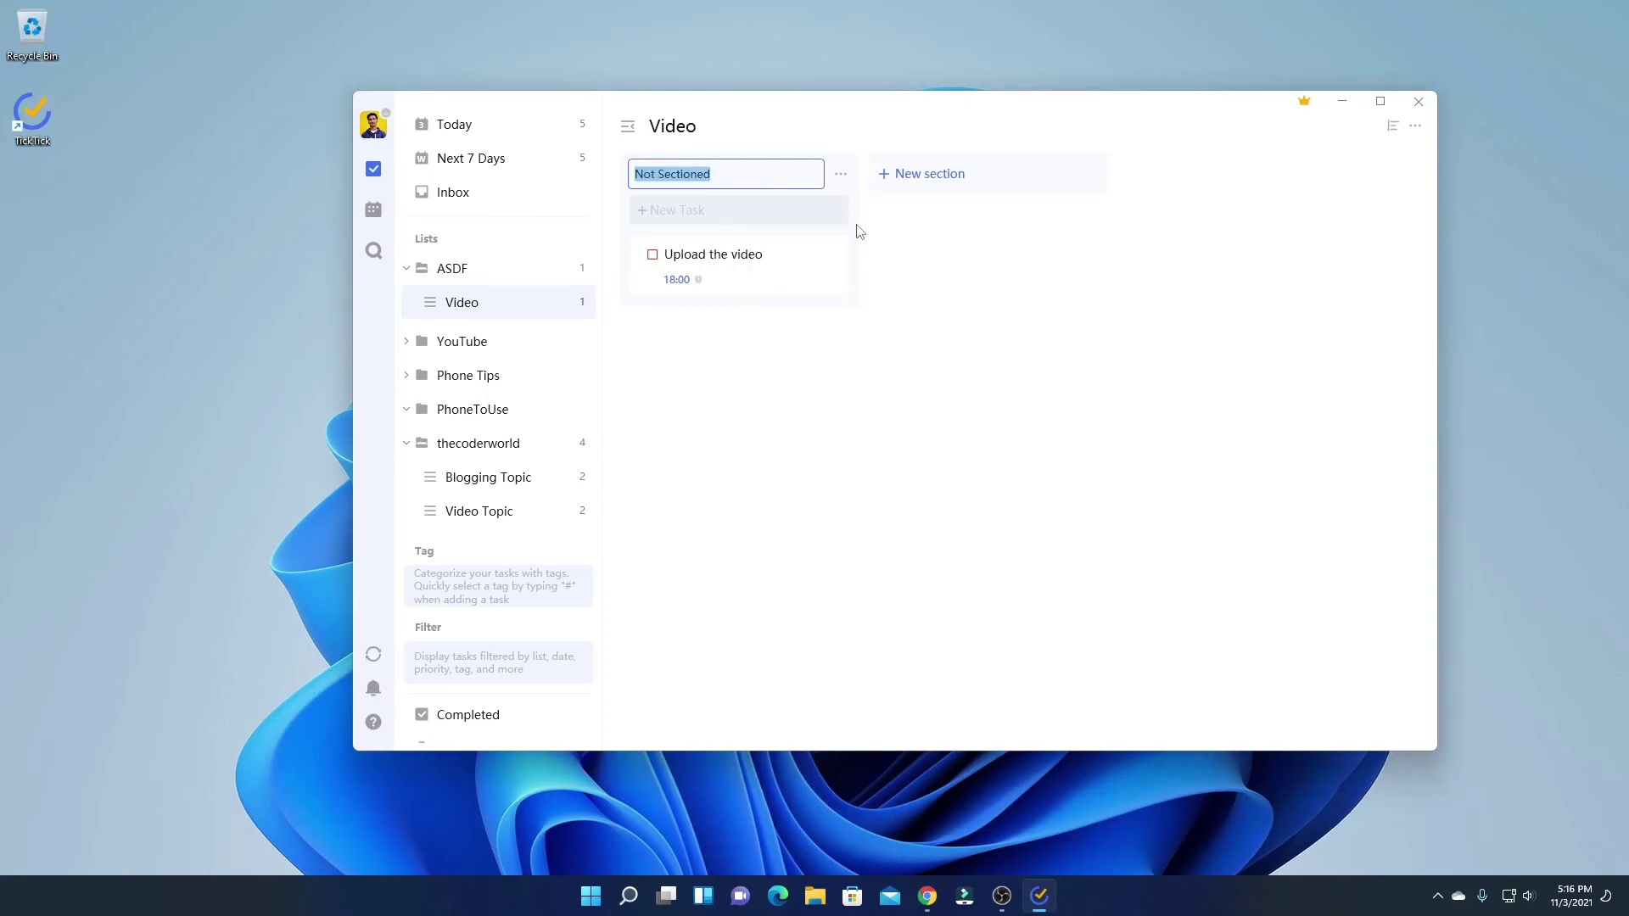
{"action": "key", "text": "BackSpace"}
{"action": "type", "text": "To Do"}
{"action": "key", "text": "Return"}
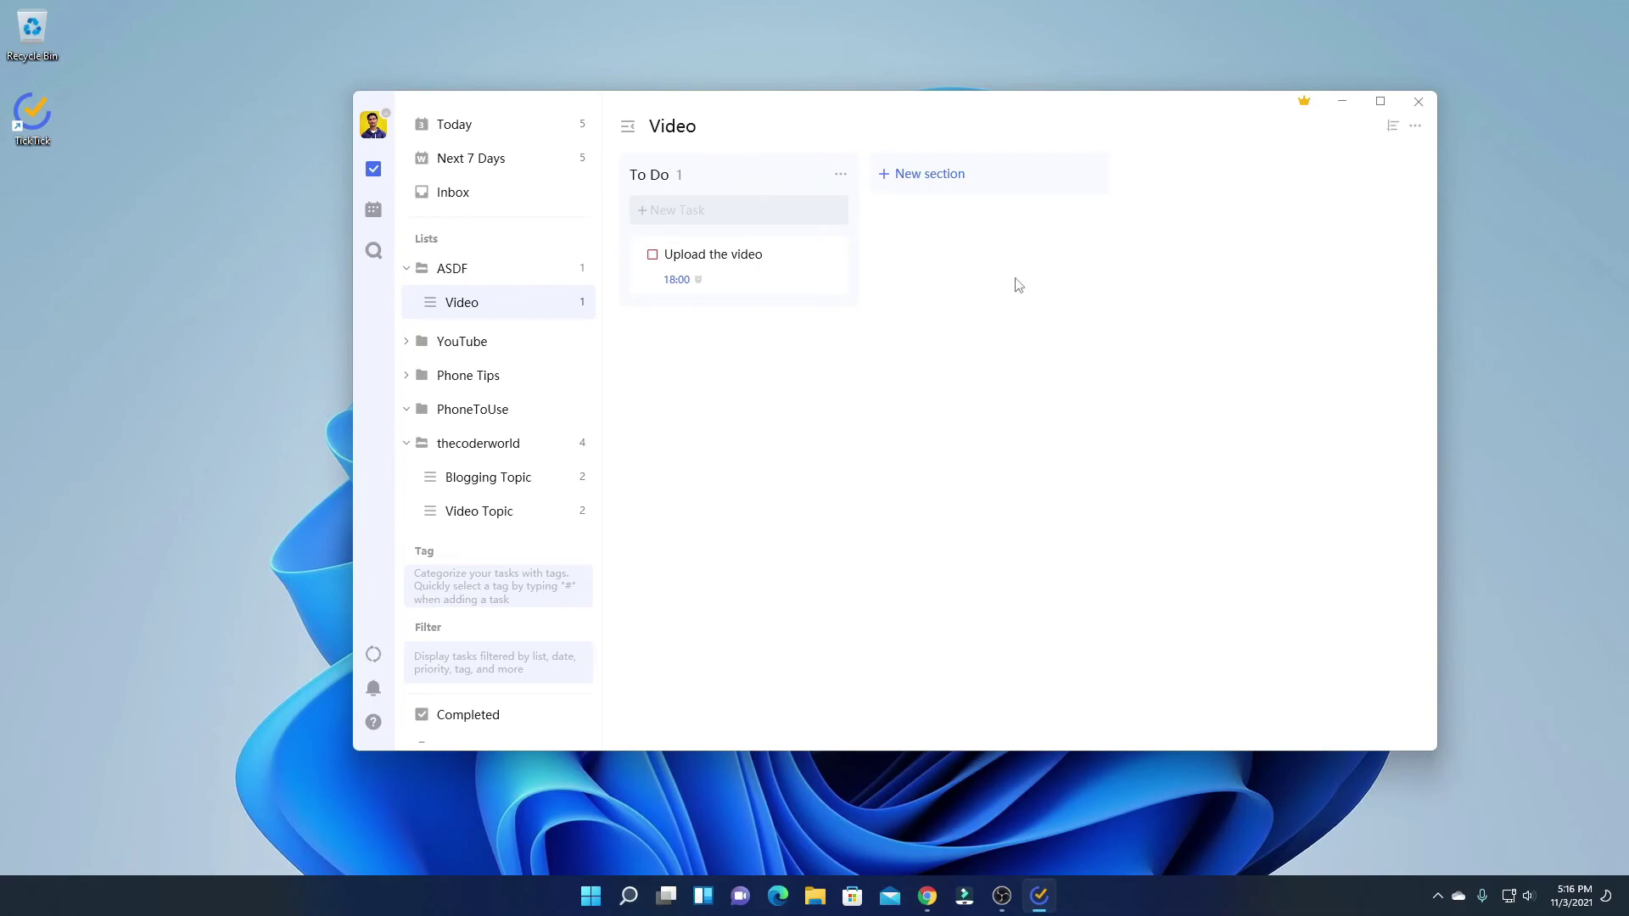
Add a new column named 'Rco' for Recorded videos.
{"action": "left_click", "coordinate": [948, 193]}
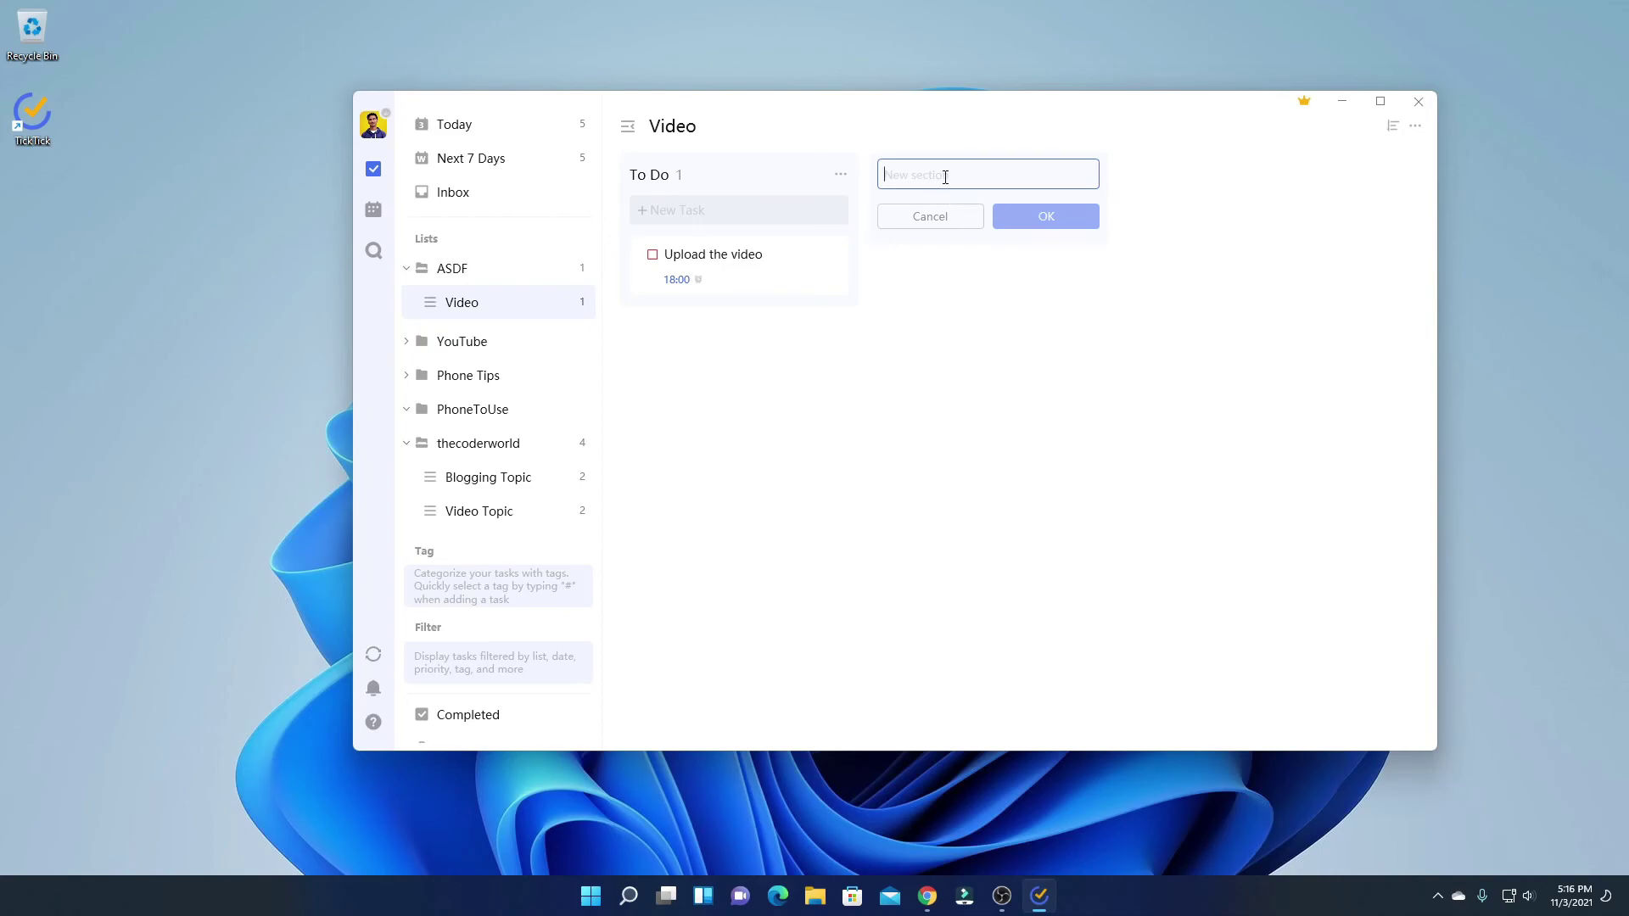
{"action": "type", "text": "Rco"}
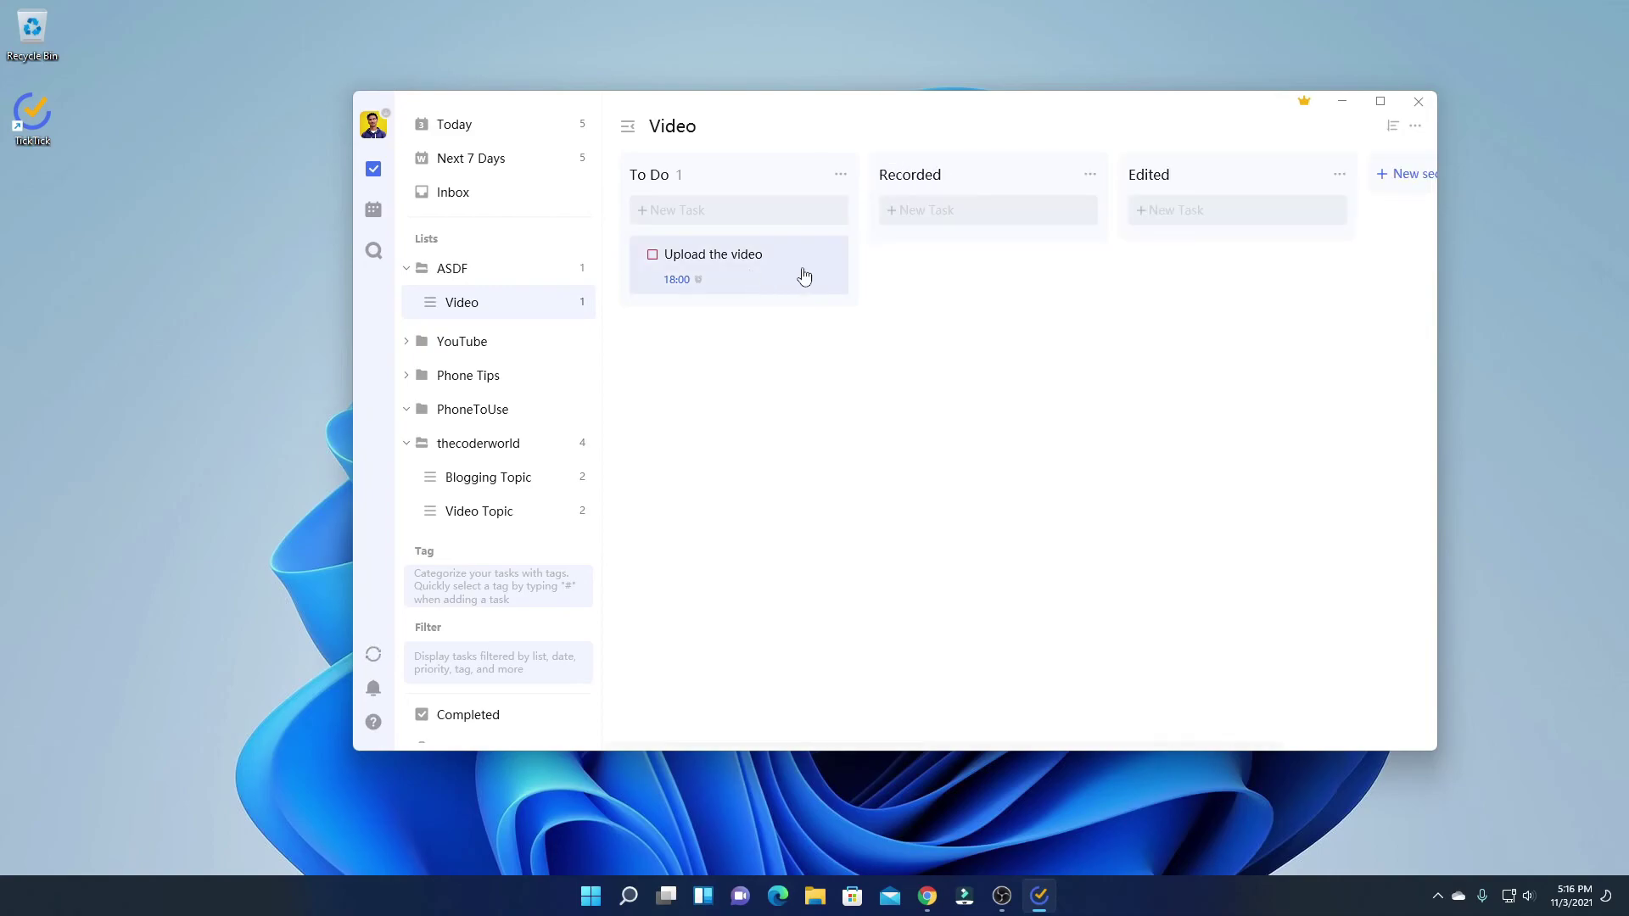
{"action": "left_click", "coordinate": [745, 280]}
Drag 'Upload the video' through the Recorded column into the Edited column.
{"action": "left_click", "coordinate": [793, 349]}
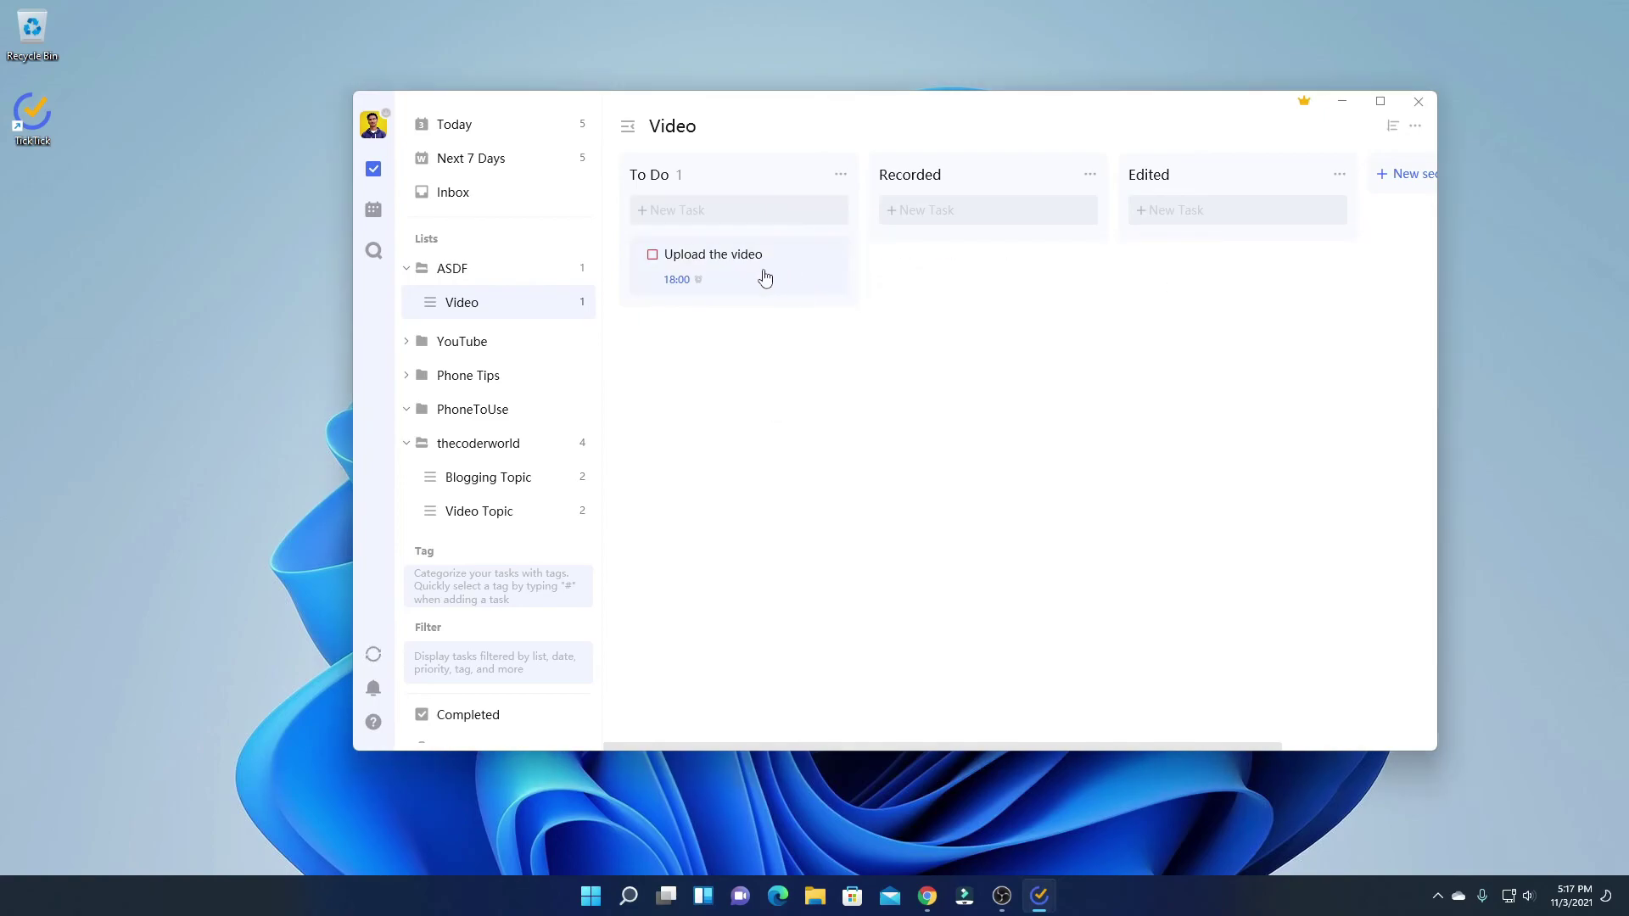
{"action": "left_click_drag", "start_coordinate": [754, 285], "coordinate": [976, 259]}
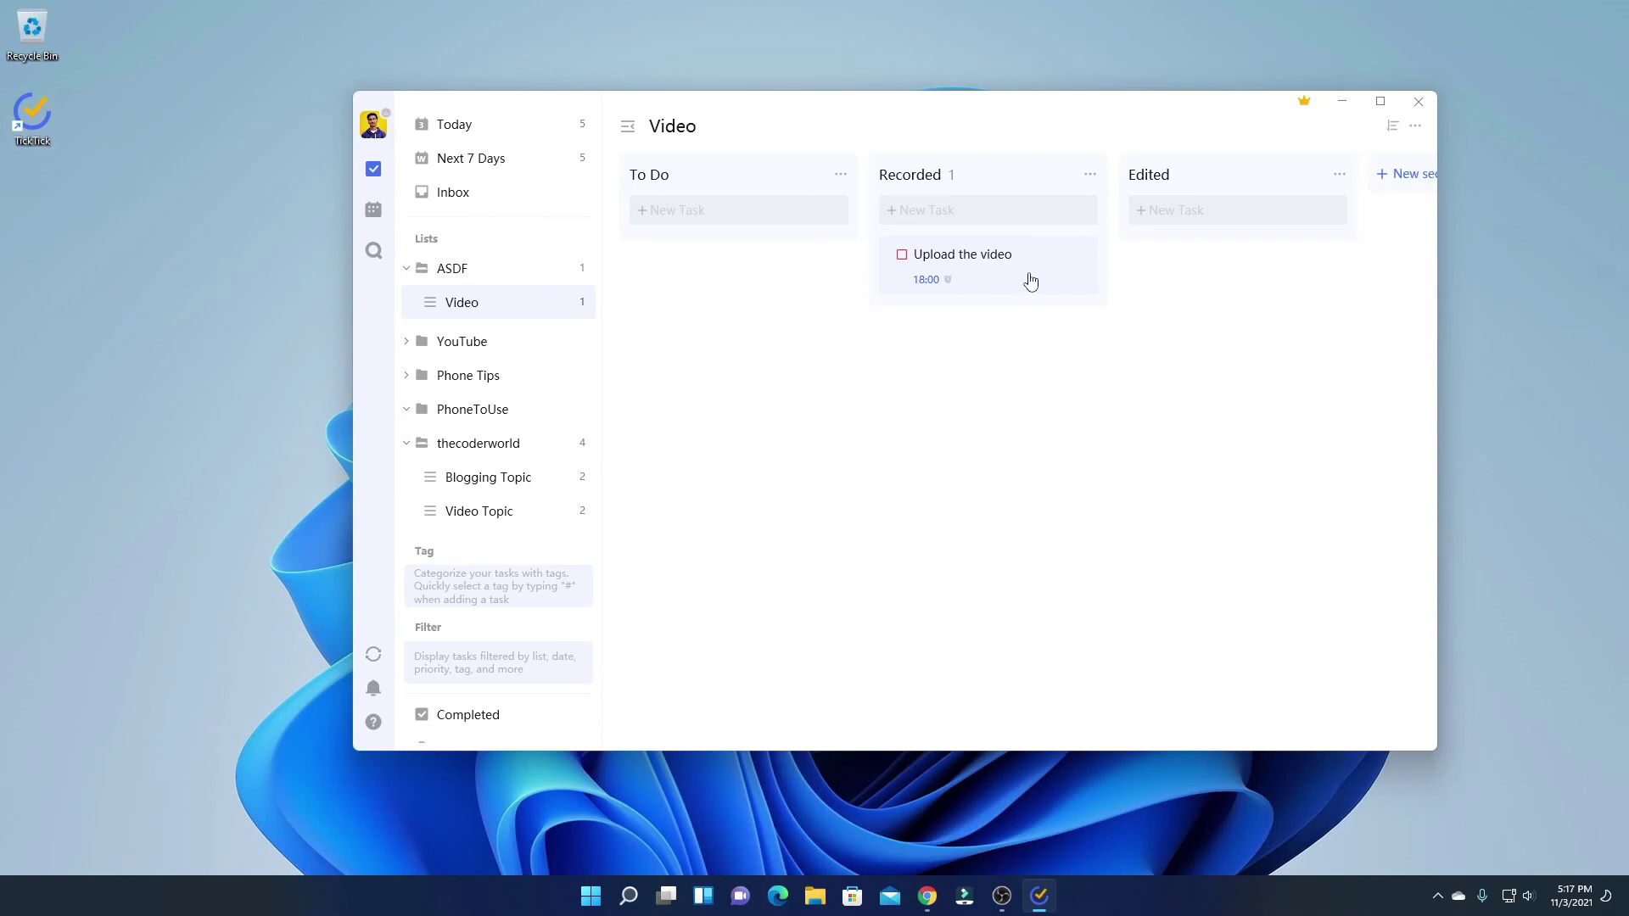
{"action": "left_click_drag", "start_coordinate": [1018, 280], "coordinate": [1199, 263]}
{"action": "left_click", "coordinate": [1404, 173]}
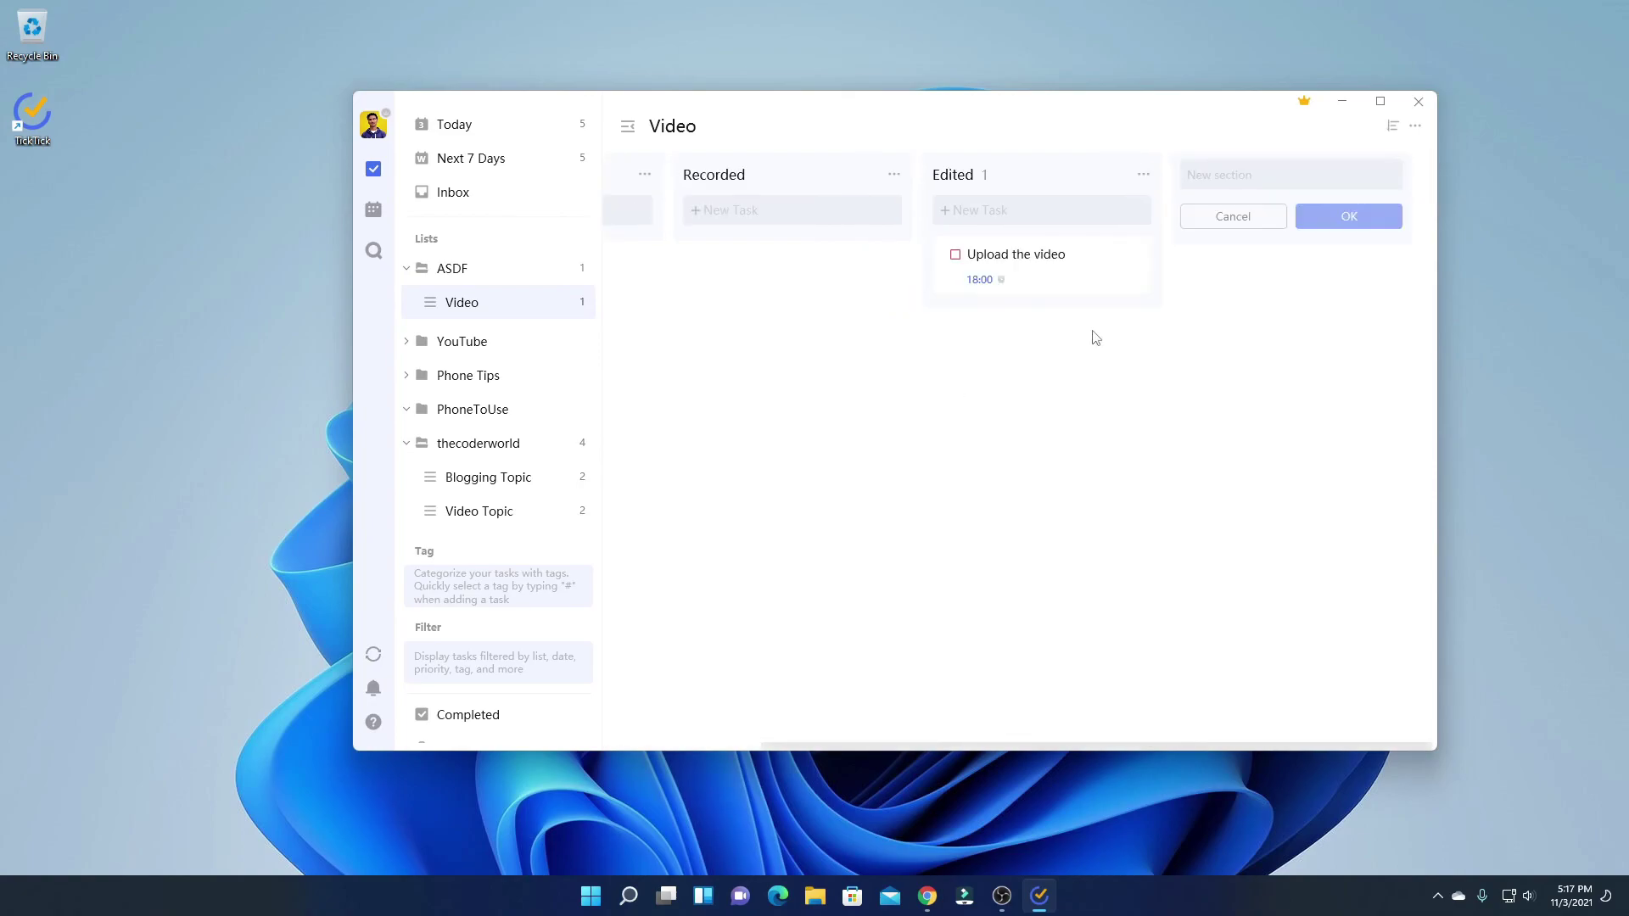
Add a 'Publis' column, move the task into it, and view Today.
{"action": "left_click", "coordinate": [1267, 176]}
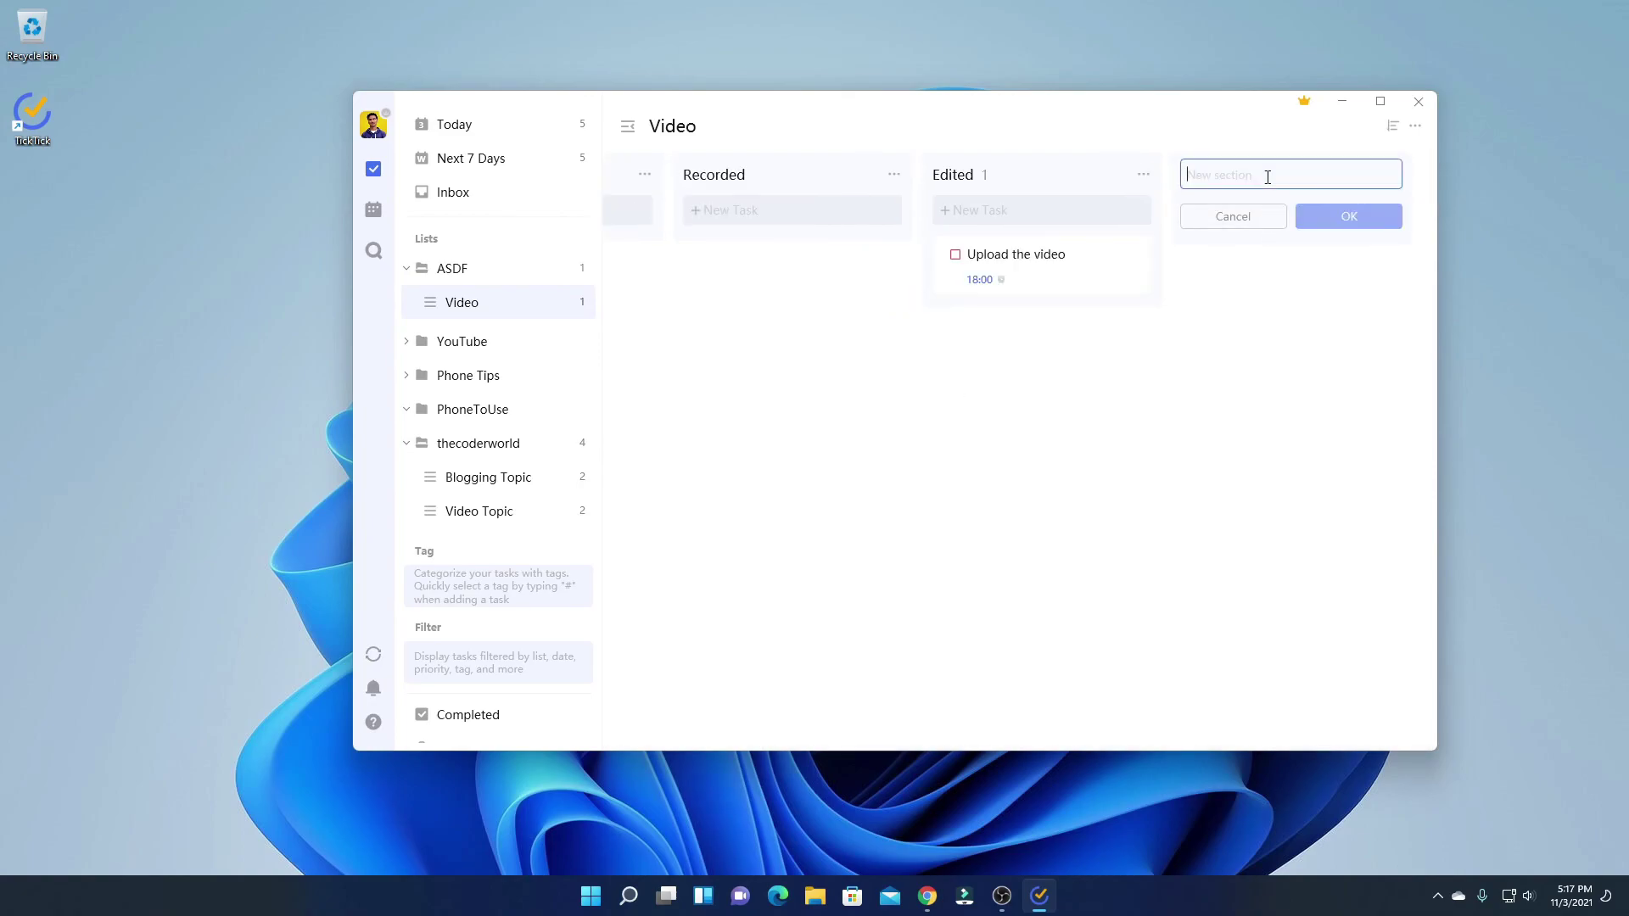
{"action": "left_click", "coordinate": [1267, 176]}
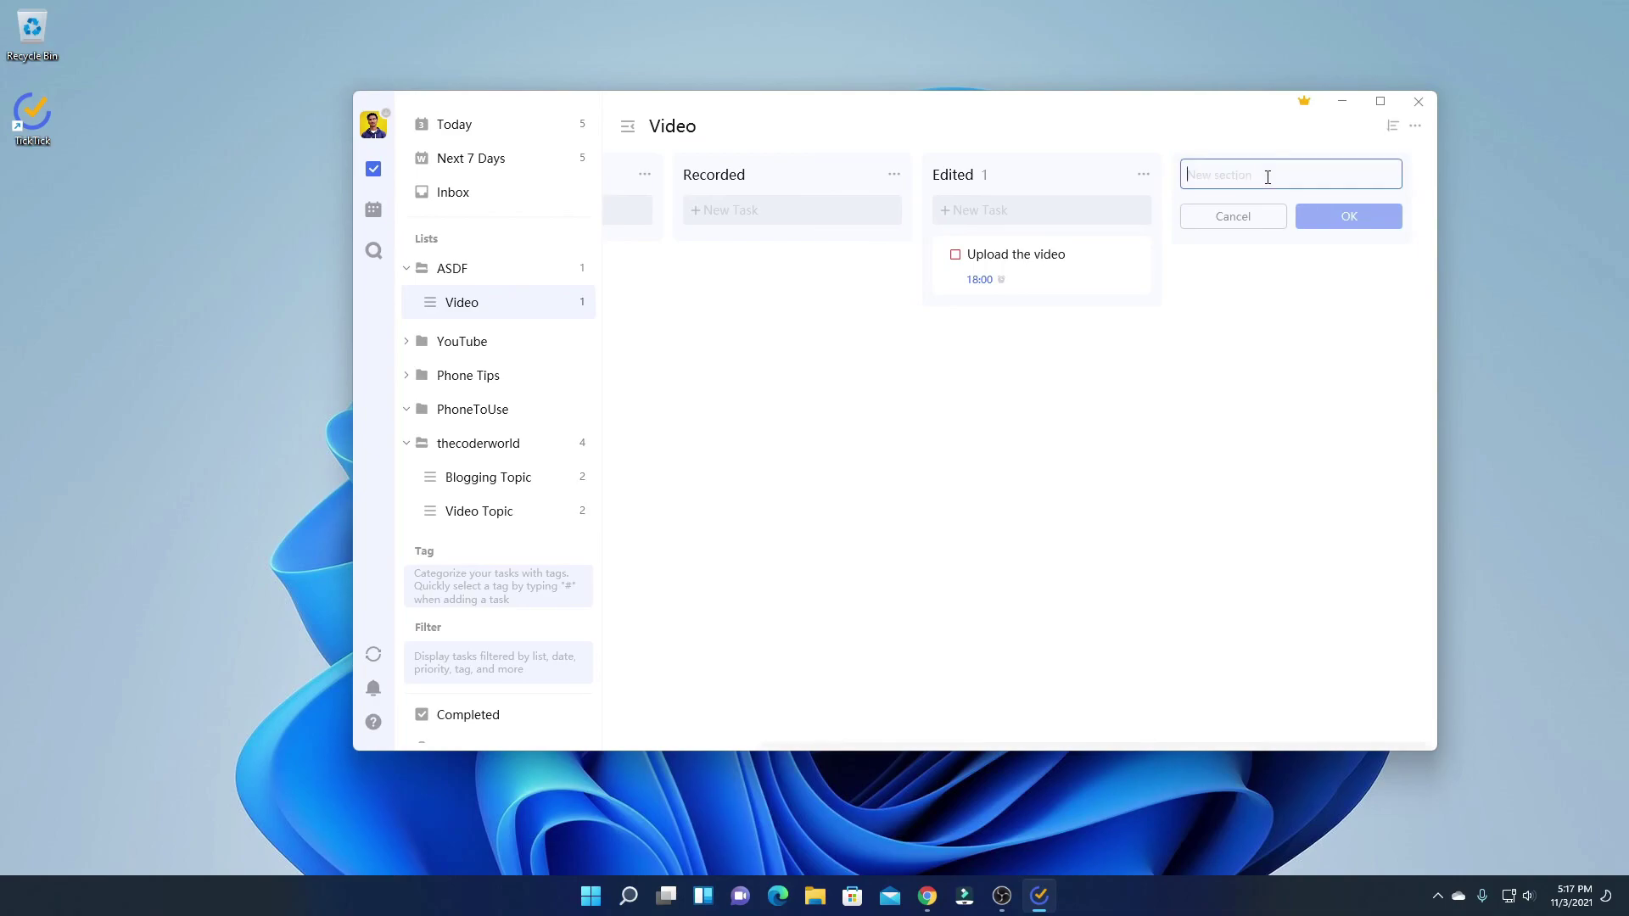
{"action": "type", "text": "Publis"}
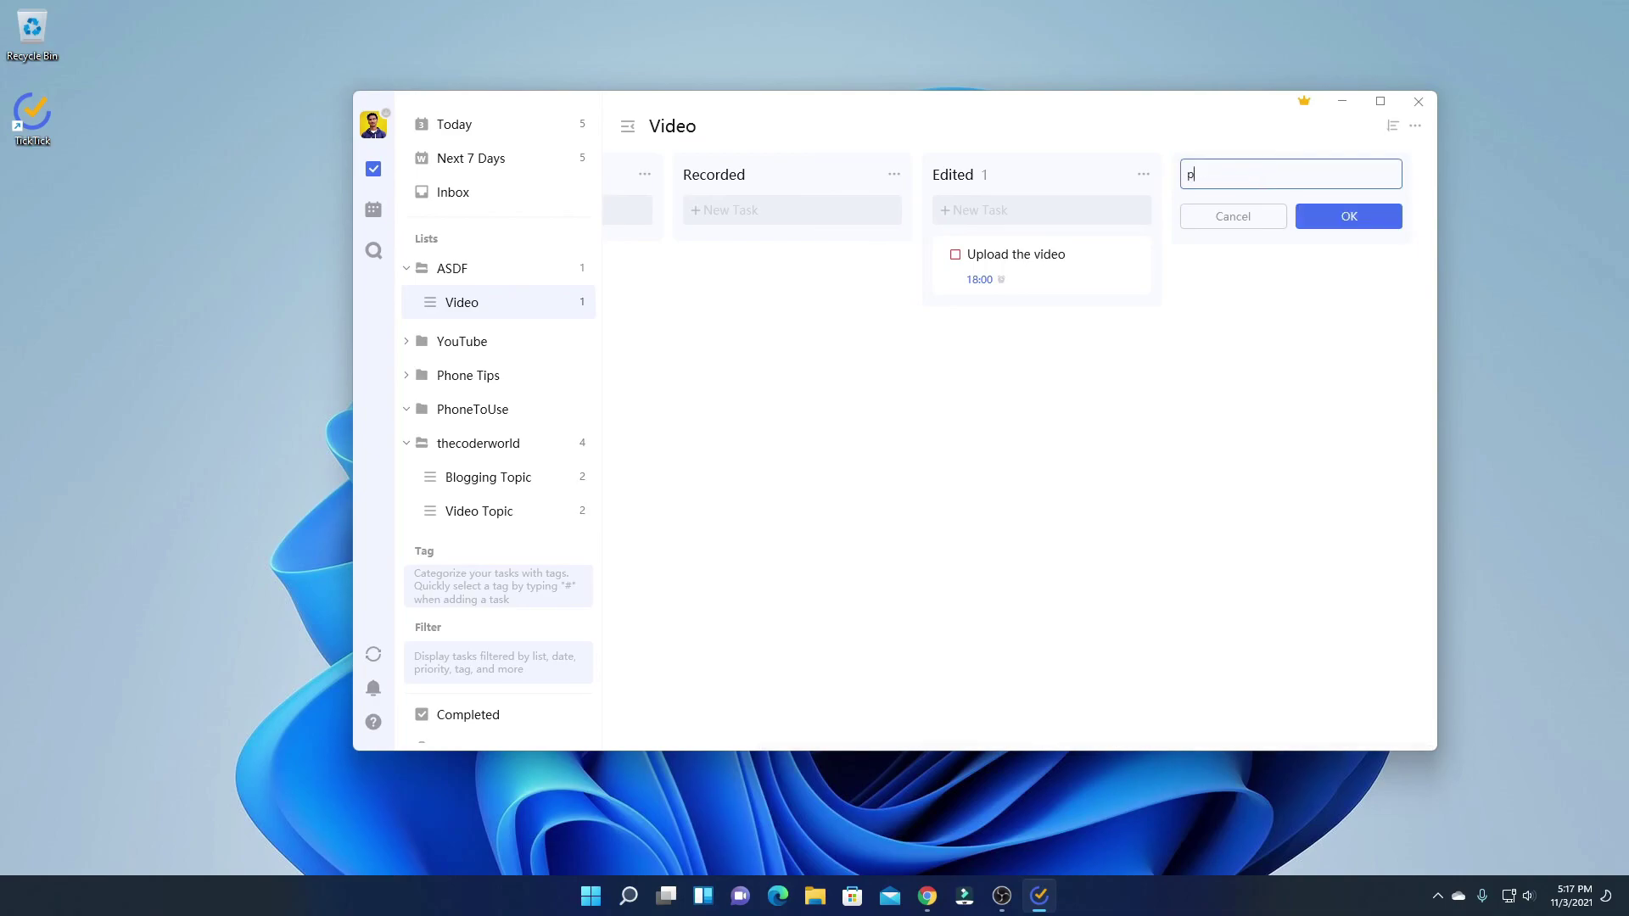
{"action": "key", "text": "Return"}
{"action": "left_click_drag", "start_coordinate": [1046, 277], "coordinate": [1290, 264]}
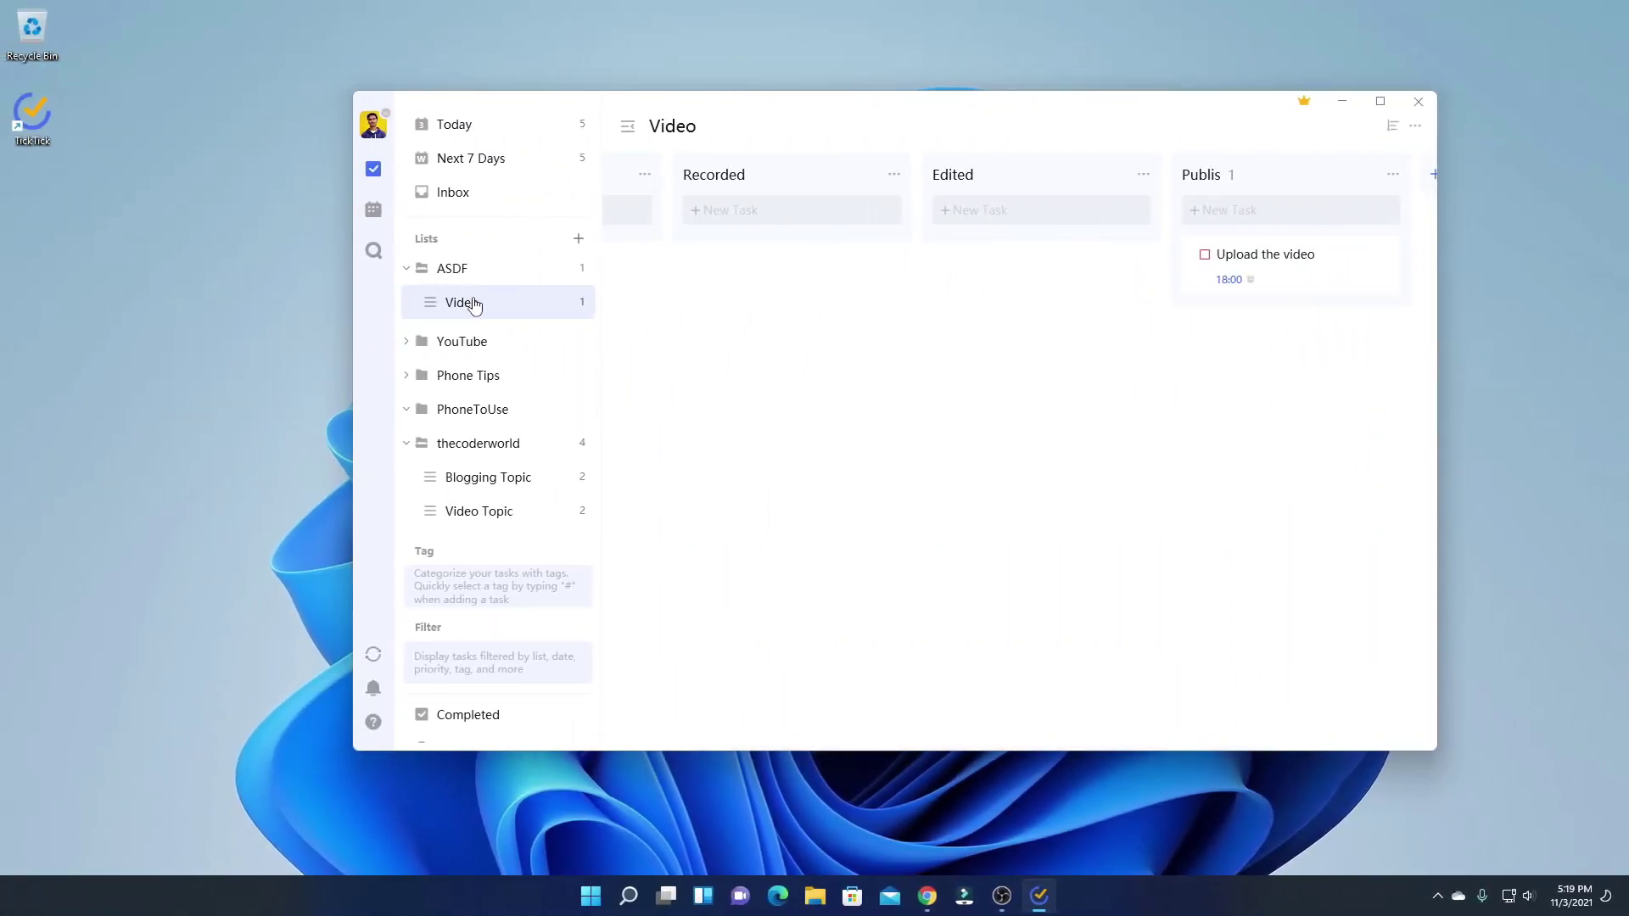
{"action": "left_click", "coordinate": [489, 125]}
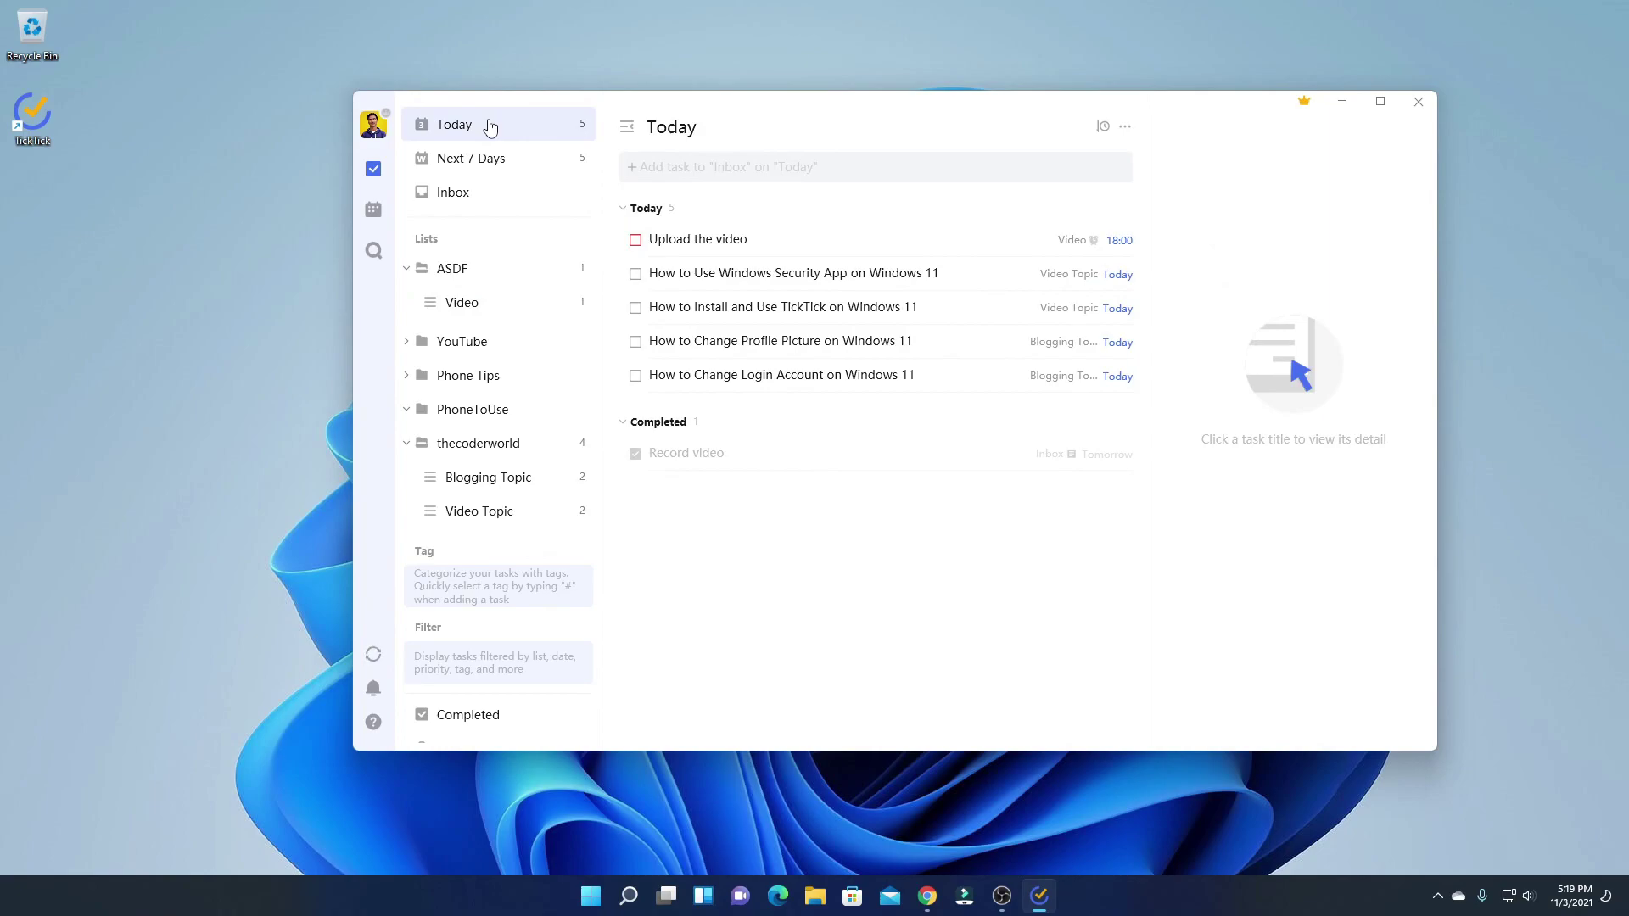